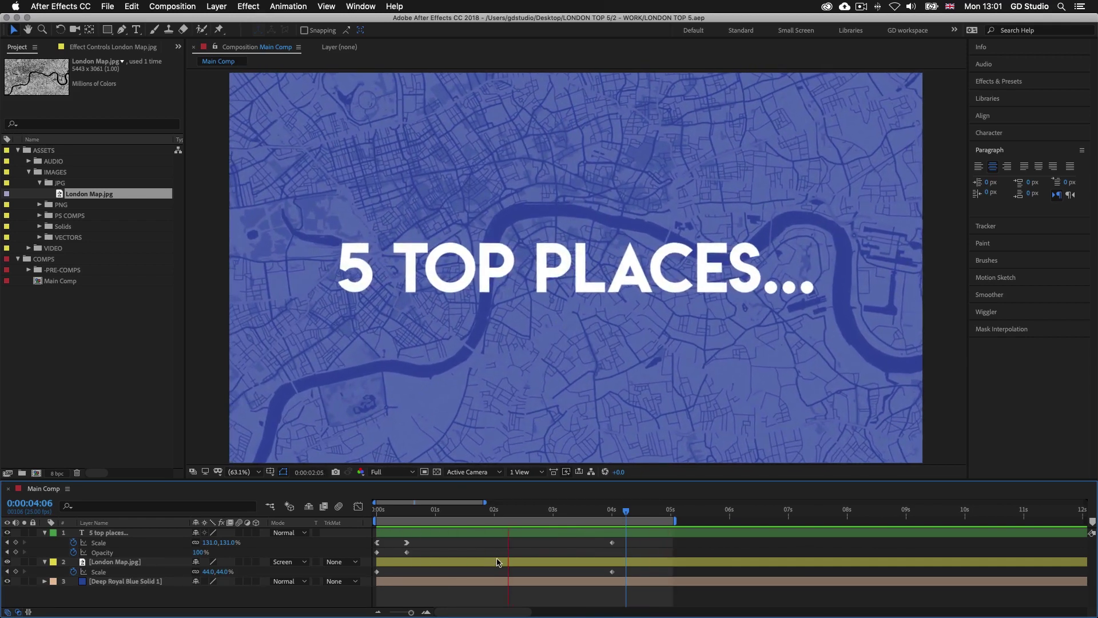
Step: Stop the preview playback and switch to Finder showing the project folder
key("space")
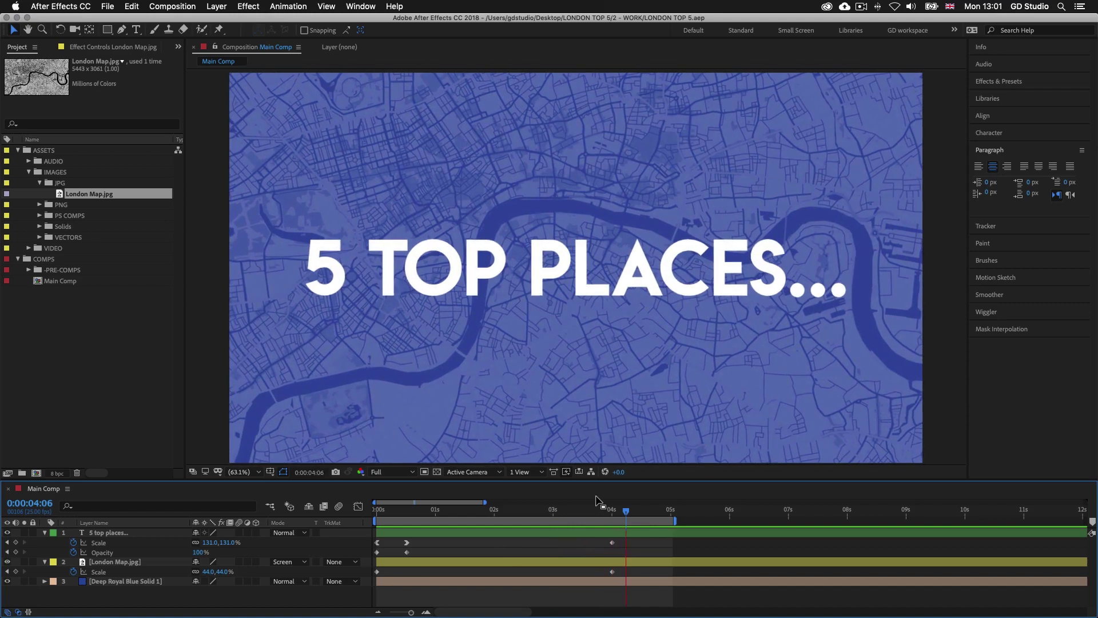
left_click(597, 530)
left_click(594, 541)
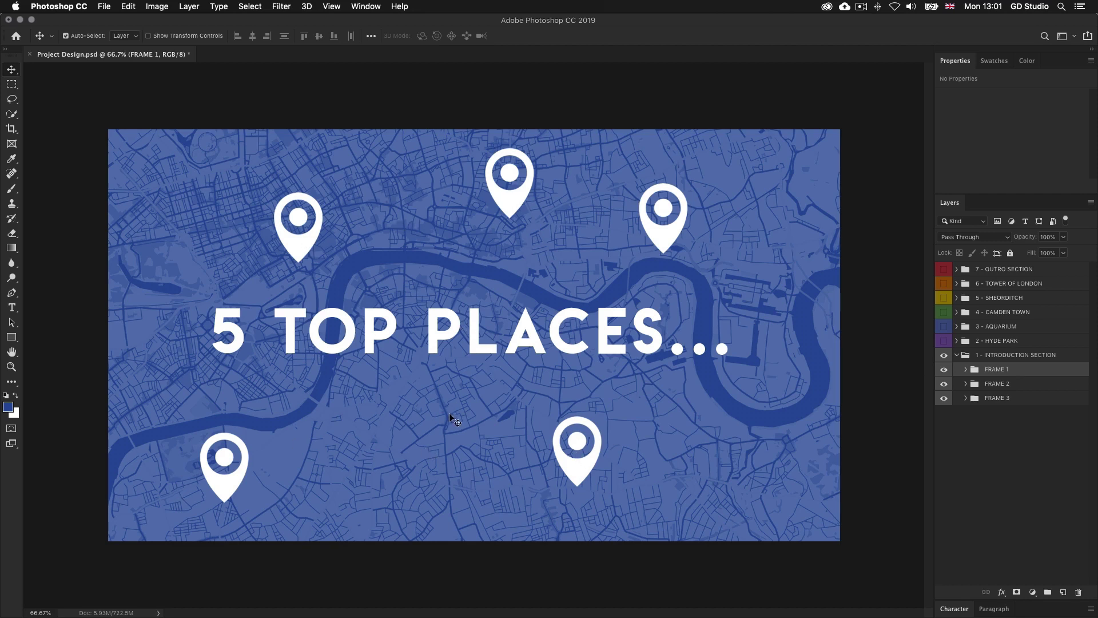
key("super")
key("super+Tab")
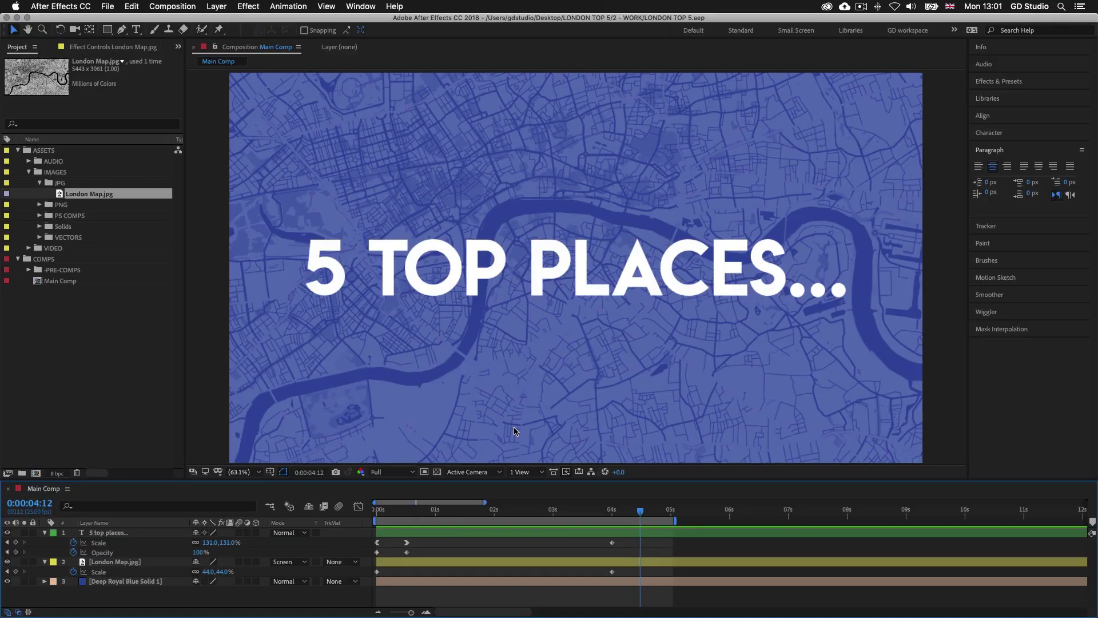
key("super+Tab")
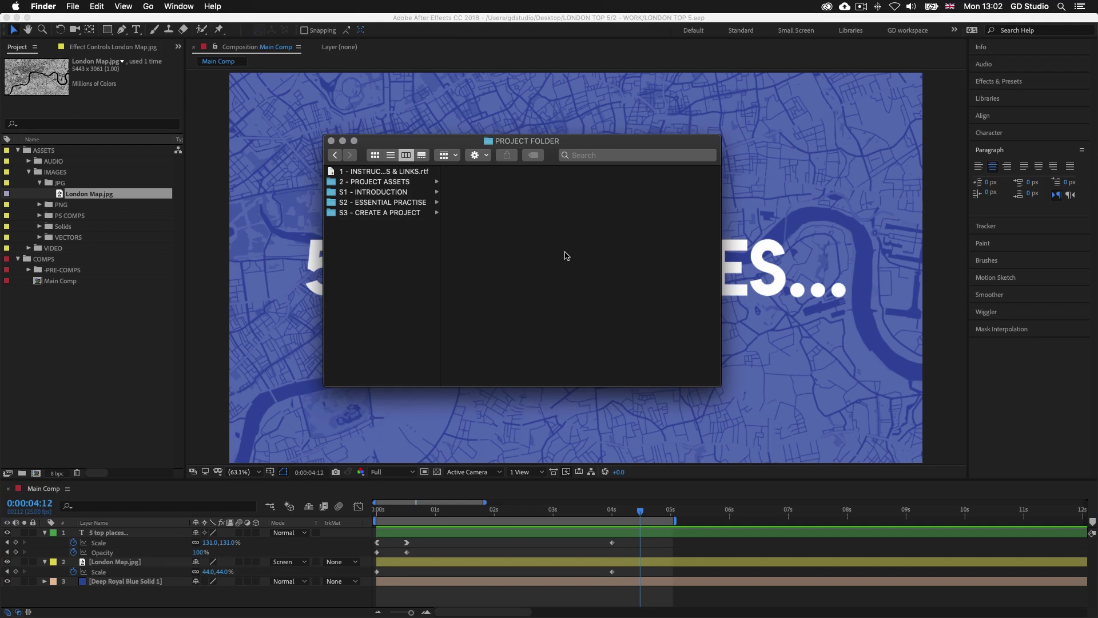
Step: Import PIN.ai from 2 - PROJECT ASSETS > IMAGES > AI > OBJECTS into the Project panel
left_click(371, 182)
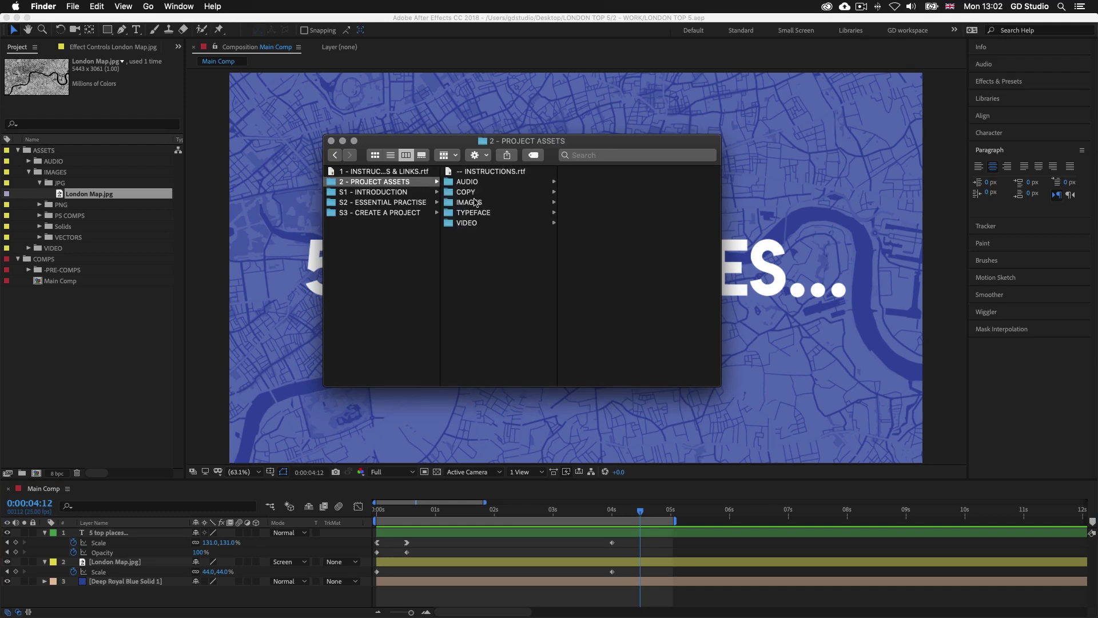
left_click(475, 203)
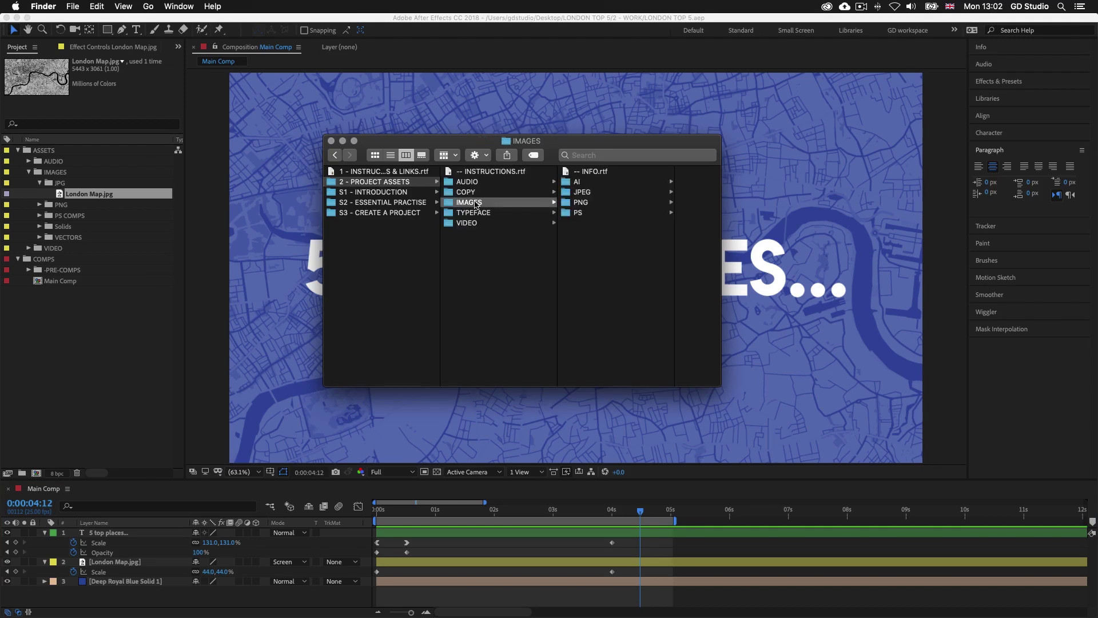
left_click(598, 183)
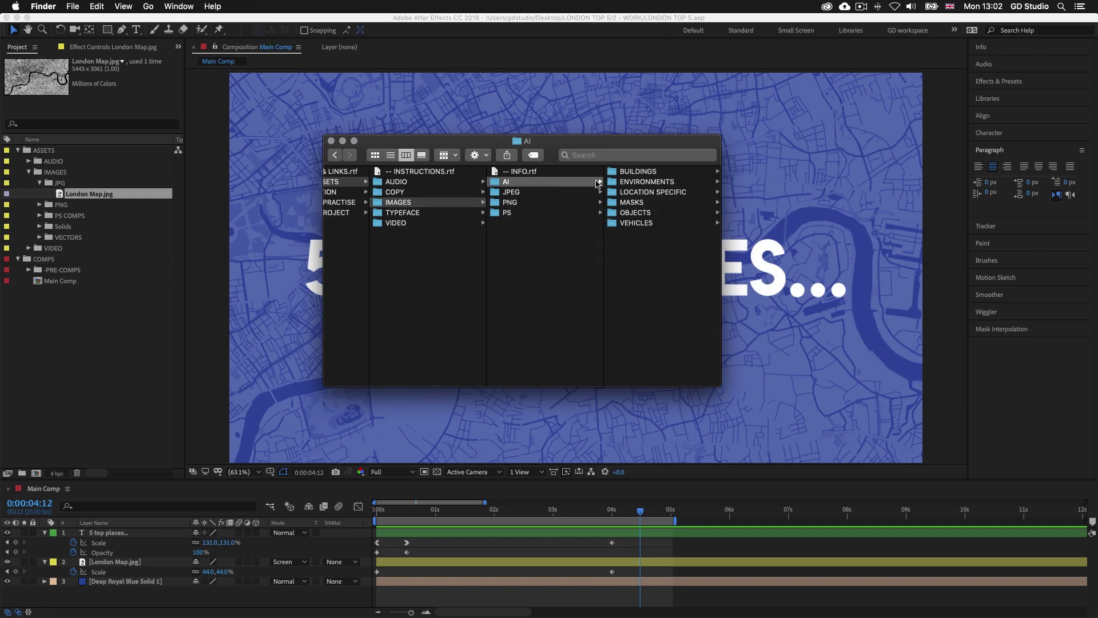
left_click(642, 212)
left_click(629, 192)
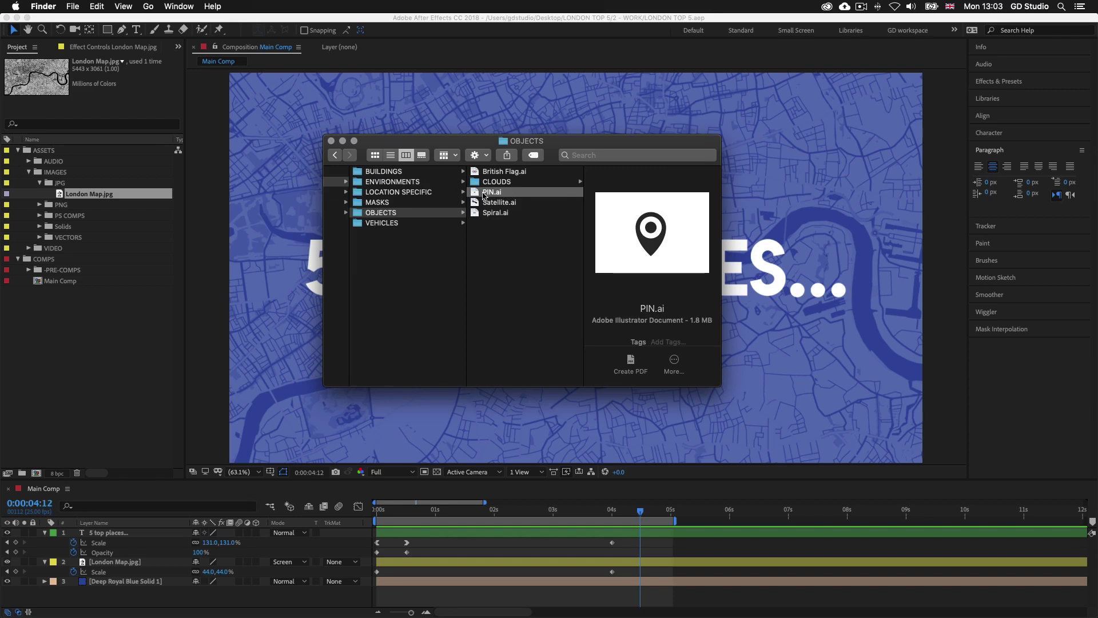
left_click_drag(489, 194, 60, 346)
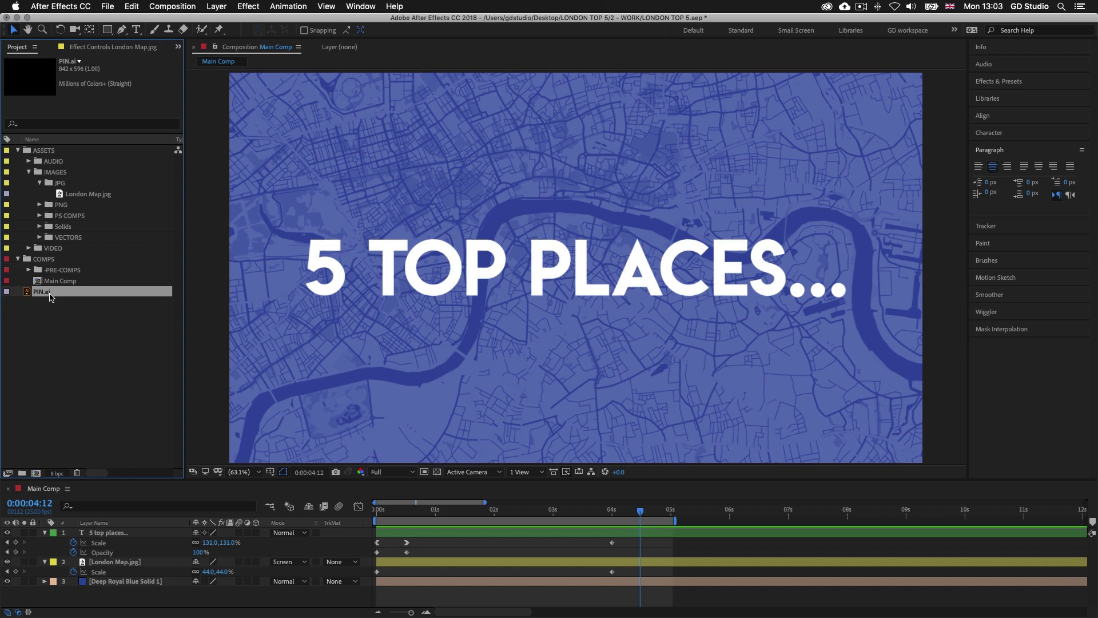
Step: File PIN.ai under VECTORS, label it and London Map.jpg yellow, and add it to Main Comp
left_click_drag(38, 293, 57, 248)
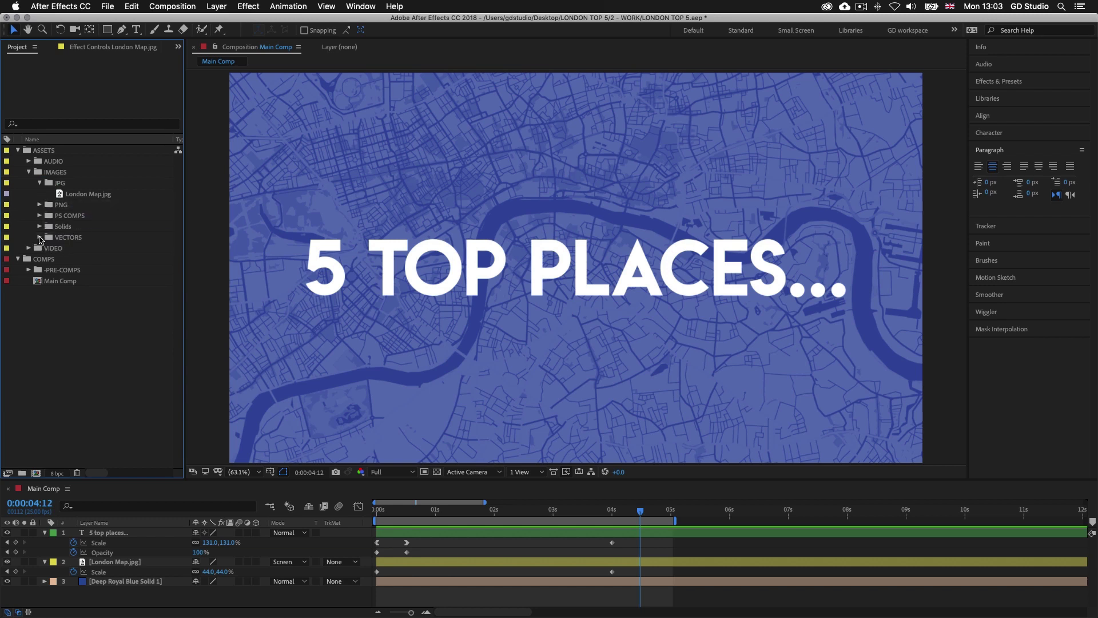
left_click(40, 238)
left_click(6, 248)
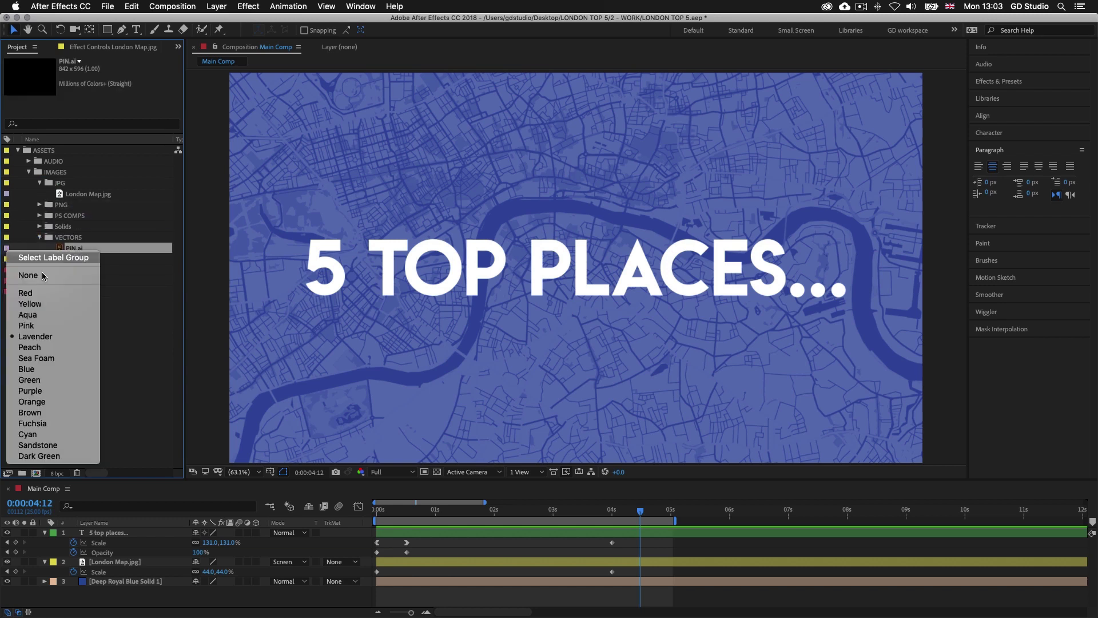
left_click(46, 301)
left_click(7, 194)
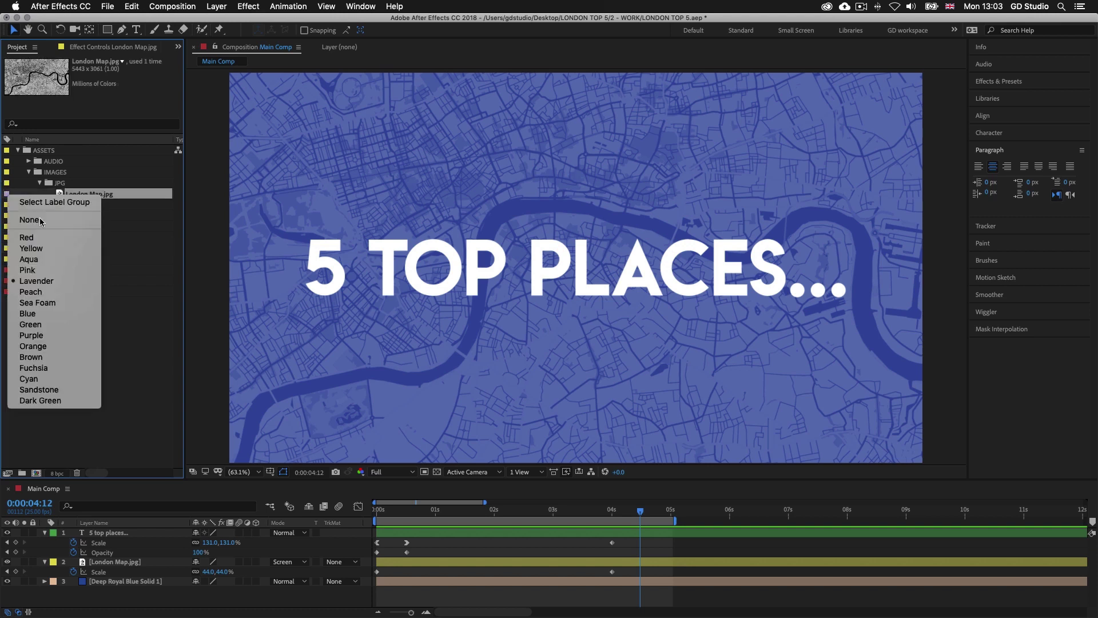
left_click(39, 249)
left_click(83, 250)
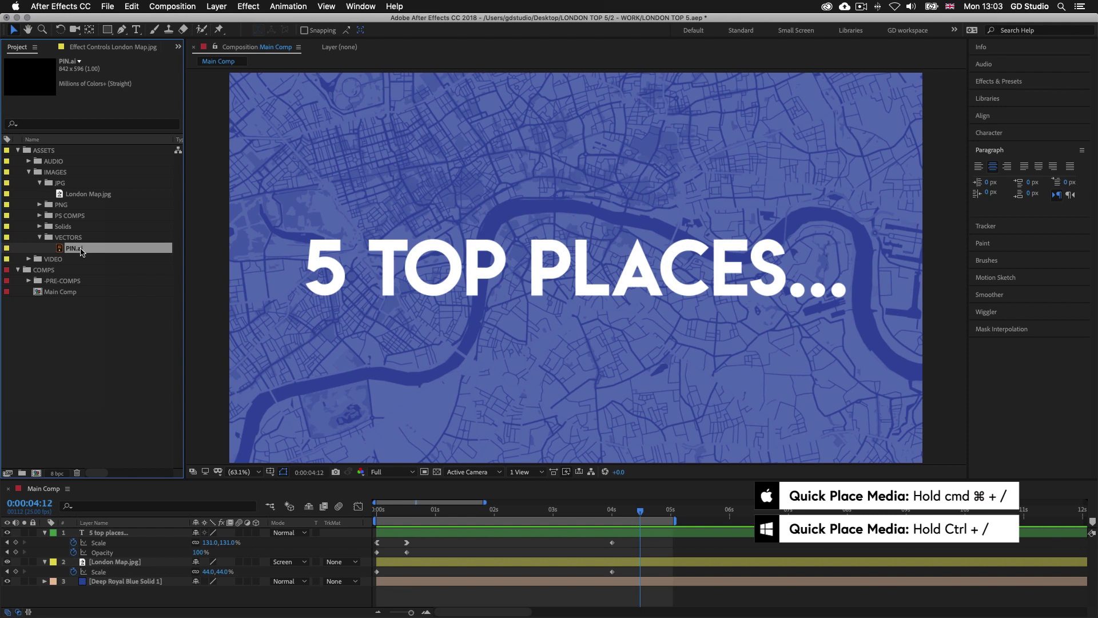
key("cmd+/")
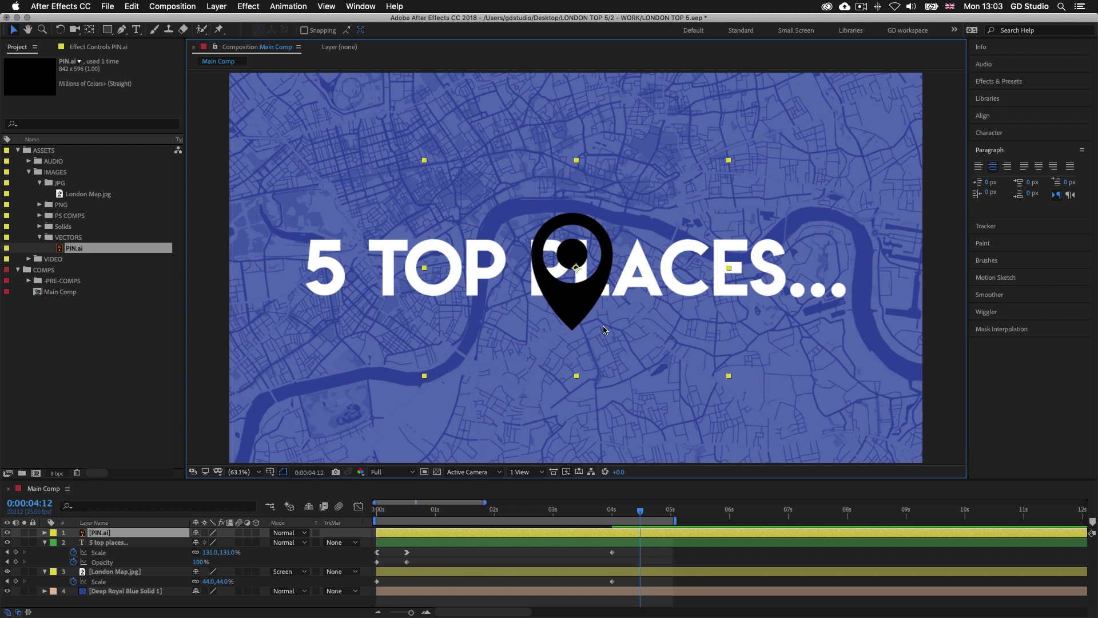
Step: Convert the PIN.ai layer with Create Shapes from Vector Layer
right_click(610, 536)
mouse_move(647, 540)
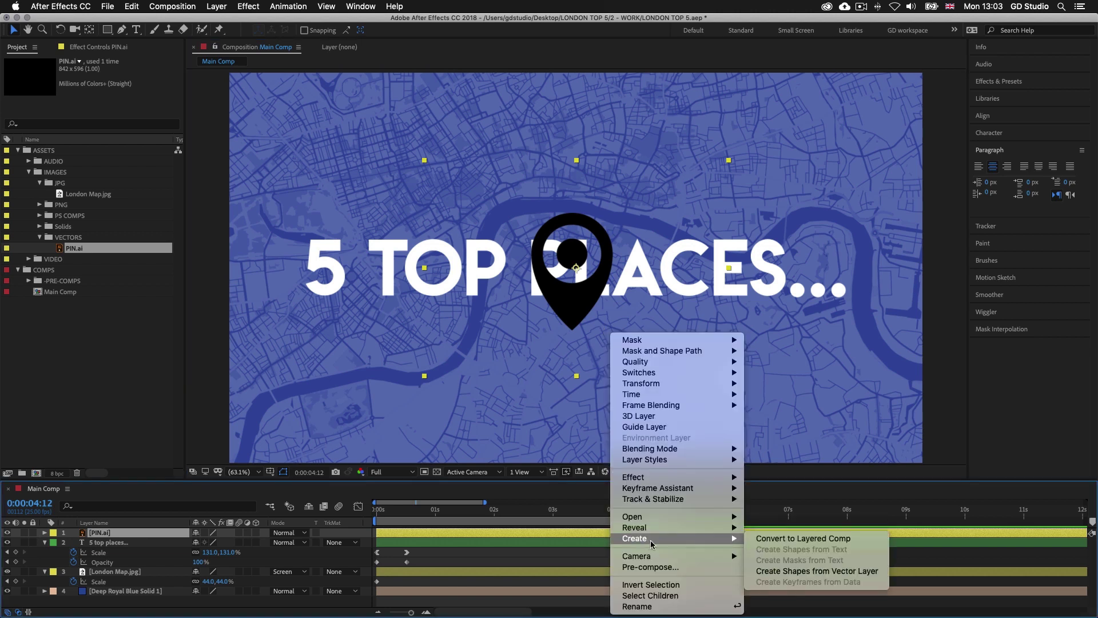
left_click(808, 572)
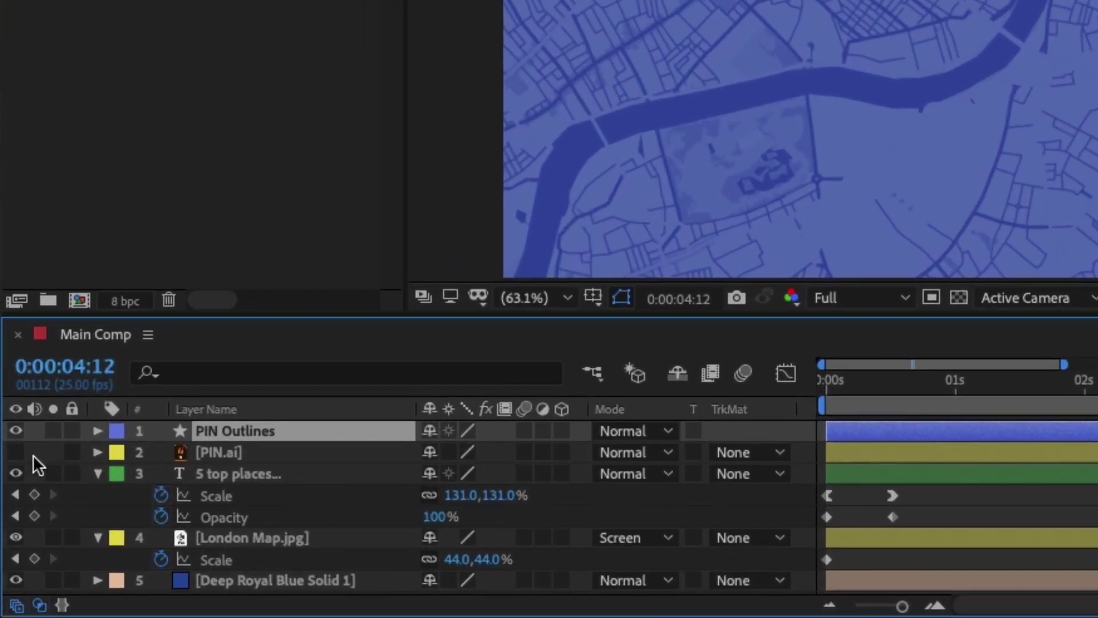
Step: Delete the original PIN.ai layer and rename PIN Outlines to 'PIN'
left_click(226, 453)
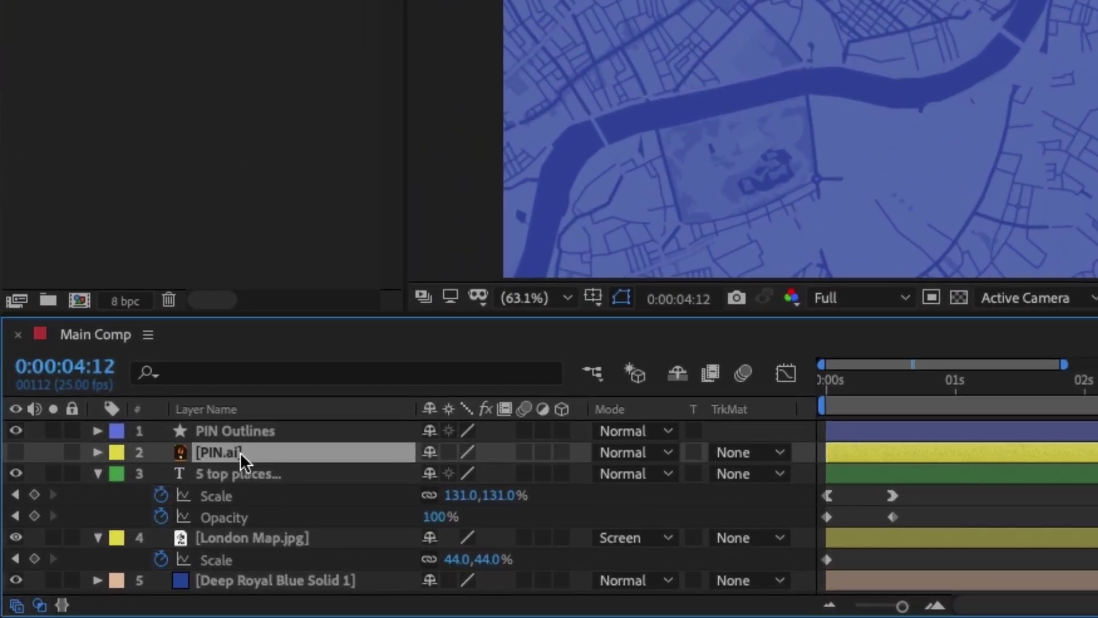
key("Delete")
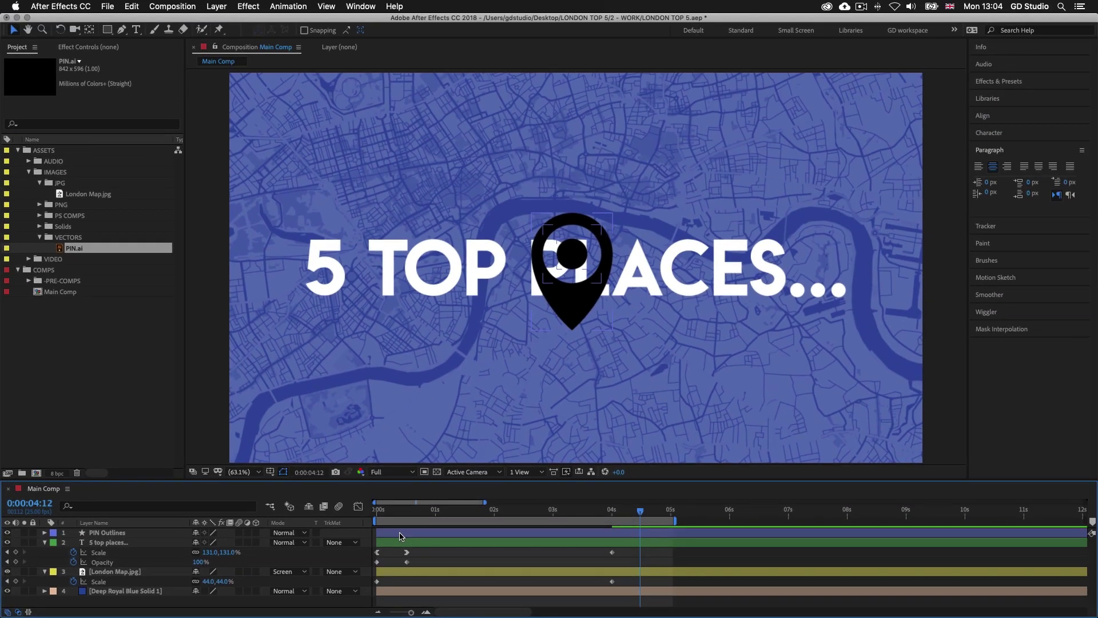
left_click(401, 535)
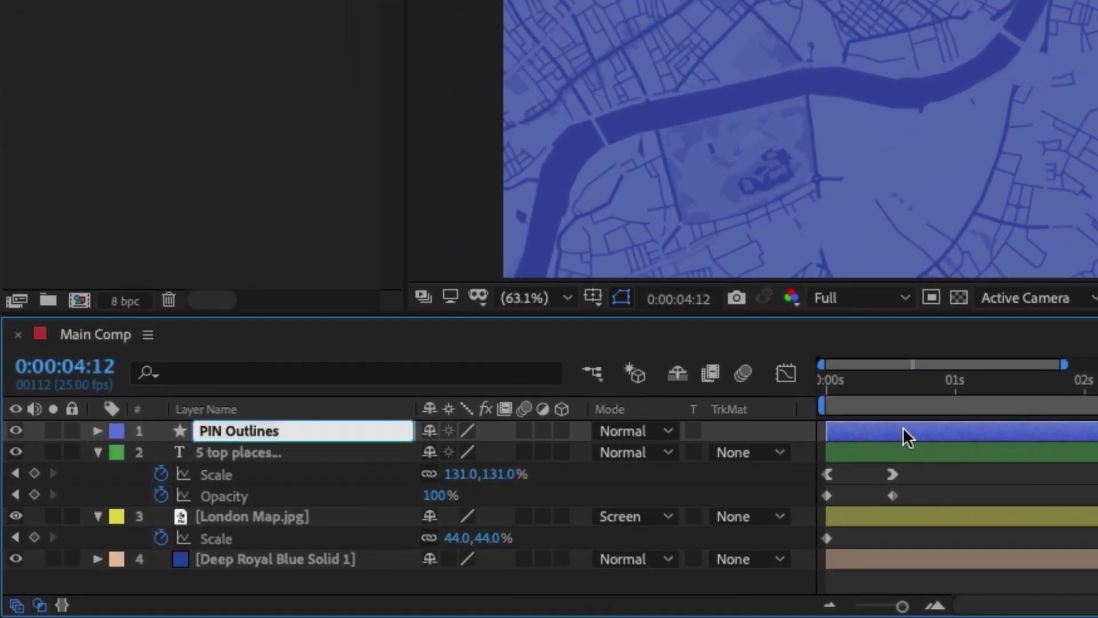
type("PIN")
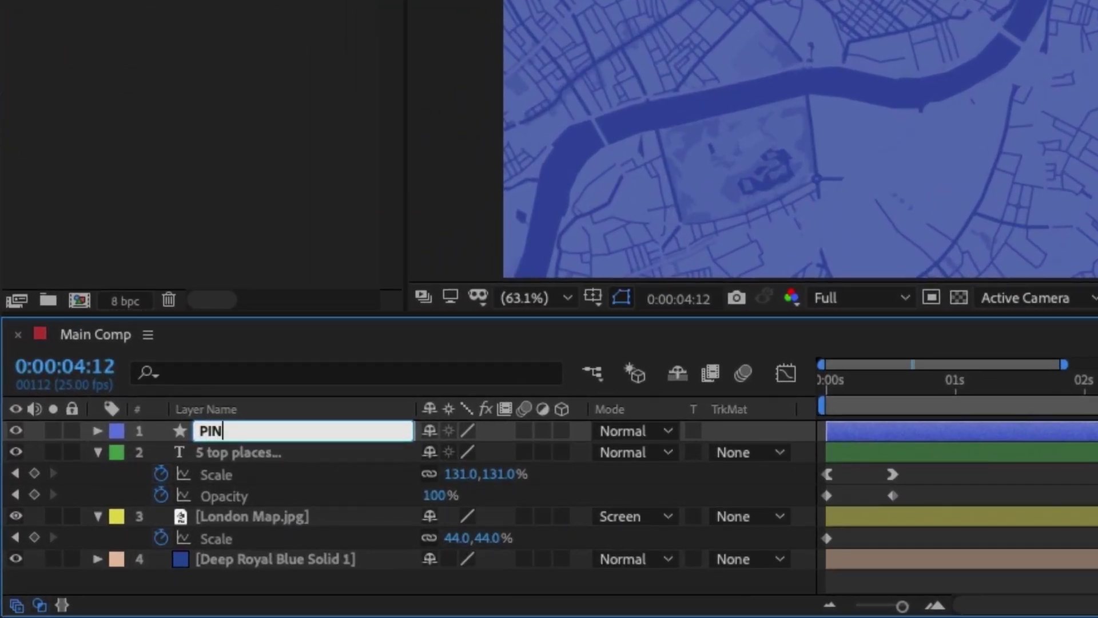
key("Return")
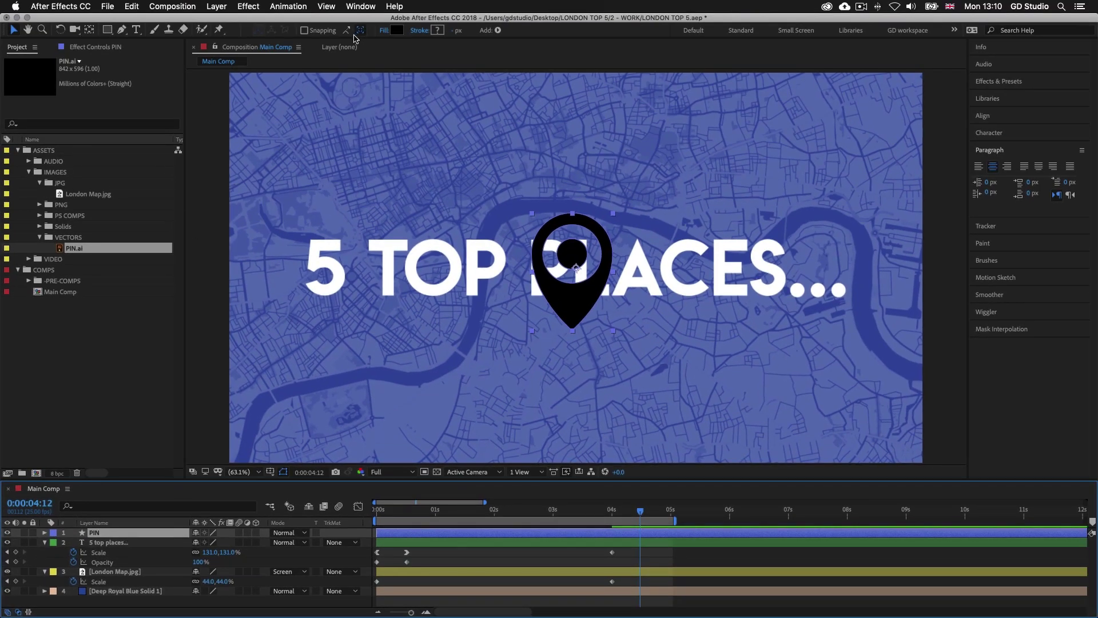
Step: Set the pin shape's fill colour to white (FFFFFF)
left_click(397, 30)
left_click_drag(423, 259, 394, 236)
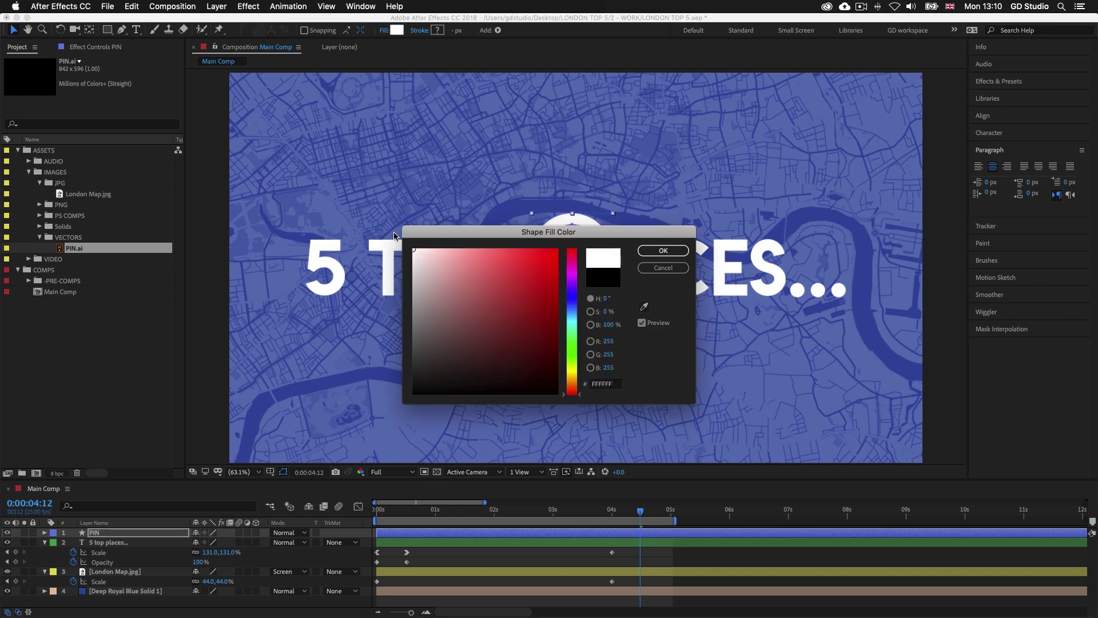
left_click(672, 252)
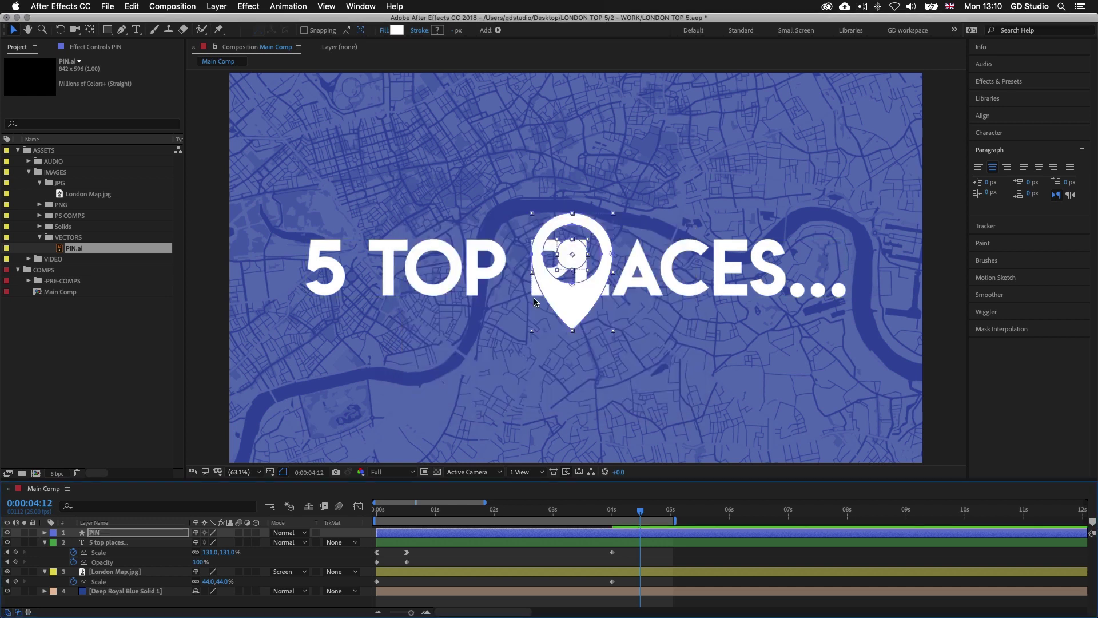
key("Return")
Step: Test the pin at another spot on the map, then undo back to centre
left_click(579, 303)
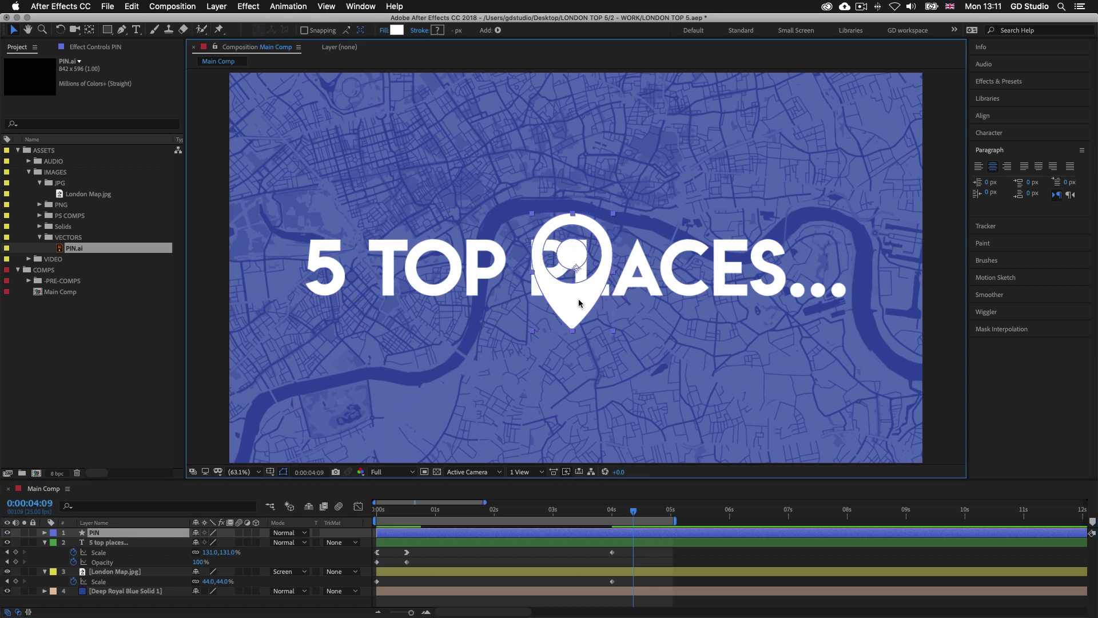
left_click_drag(579, 303, 369, 392)
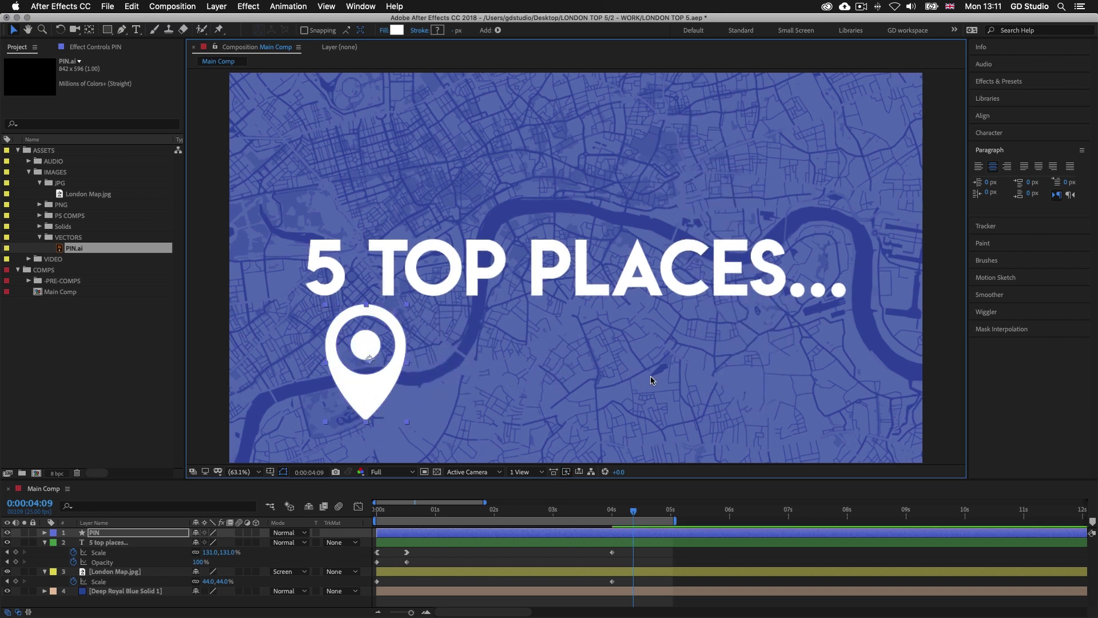
key("super+z")
key("super+z")
key("super+z")
key("super+z")
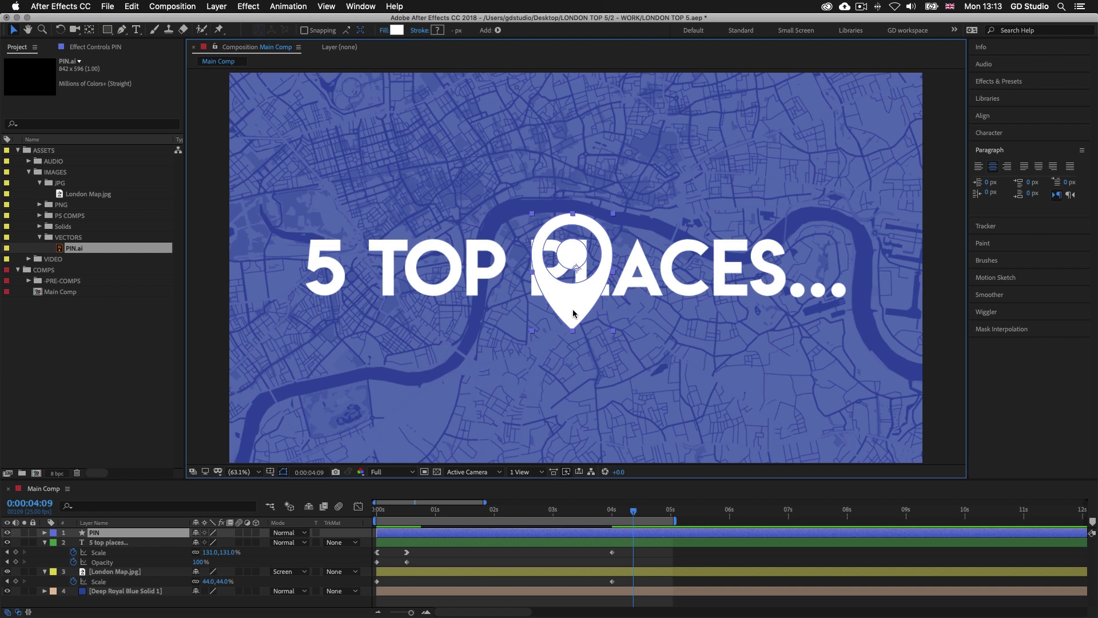
Step: Pre-compose the PIN layer as 'PIN' with Move all attributes and open the new comp
right_click(593, 536)
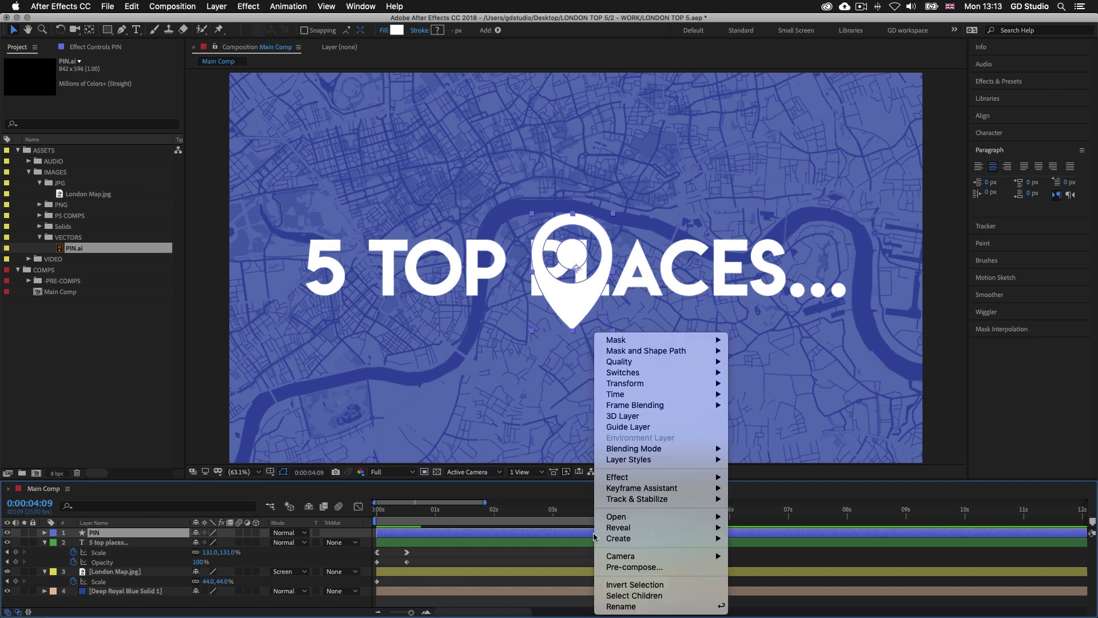
left_click(634, 567)
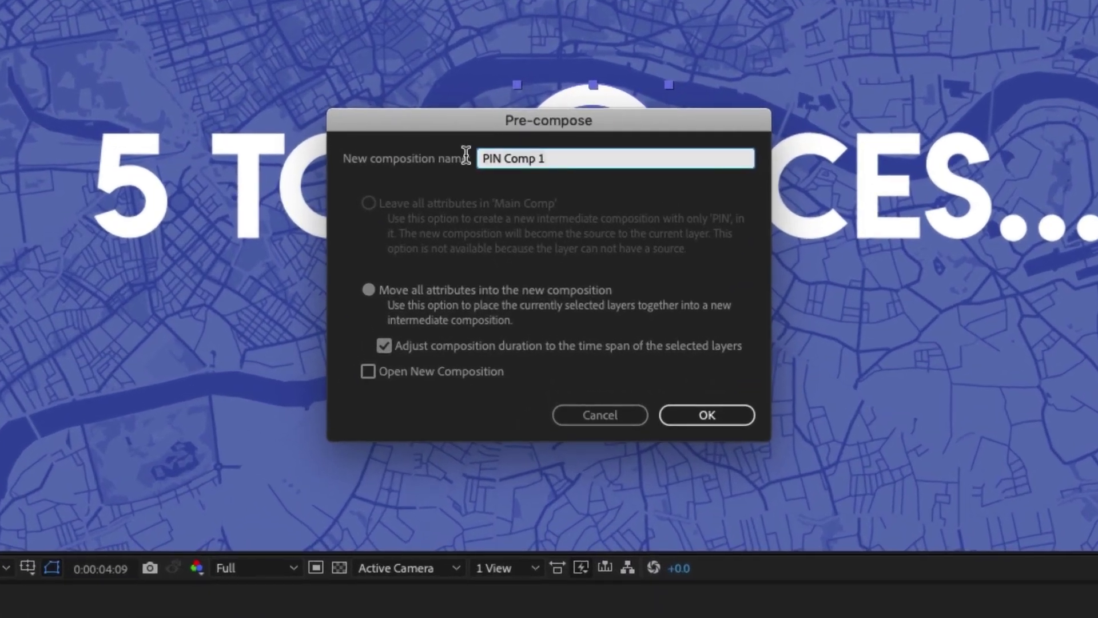
key("BackSpace")
type("PIN")
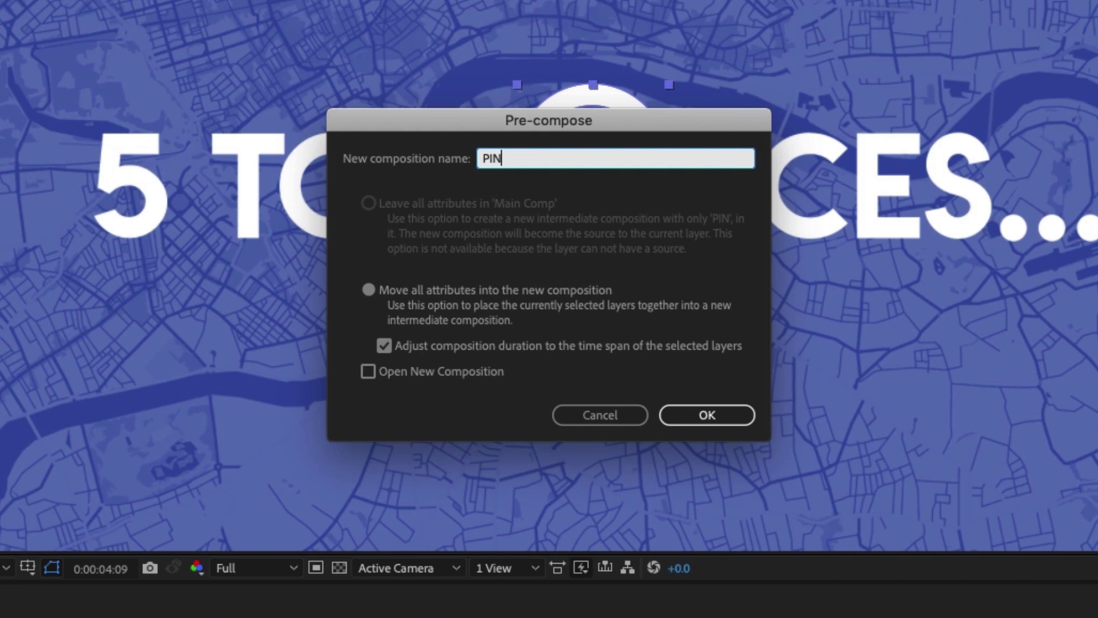
left_click(404, 293)
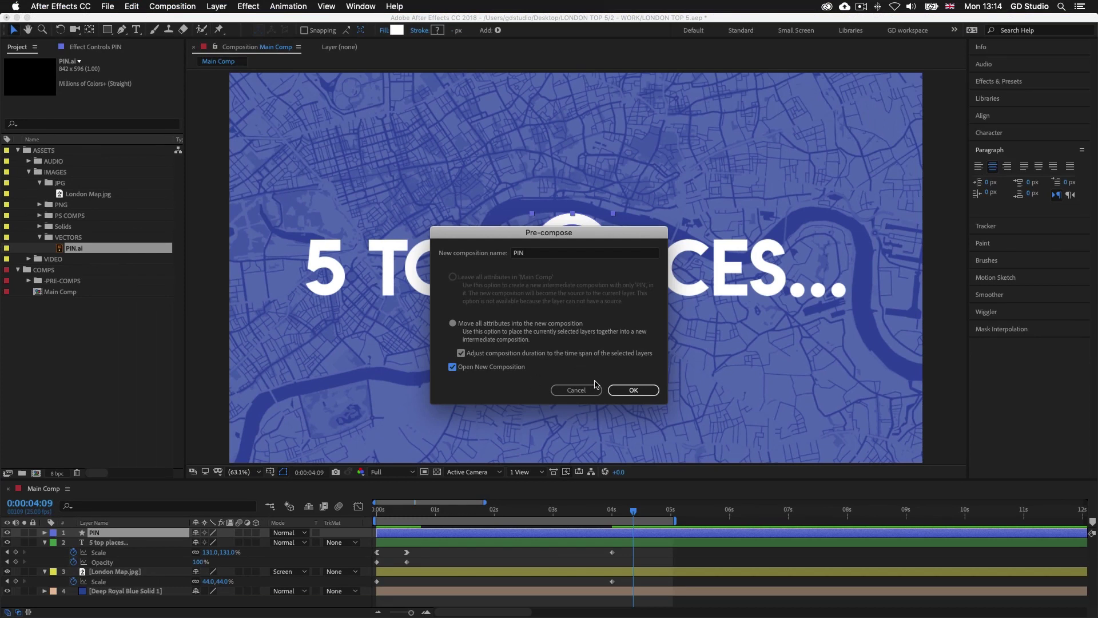
left_click(632, 390)
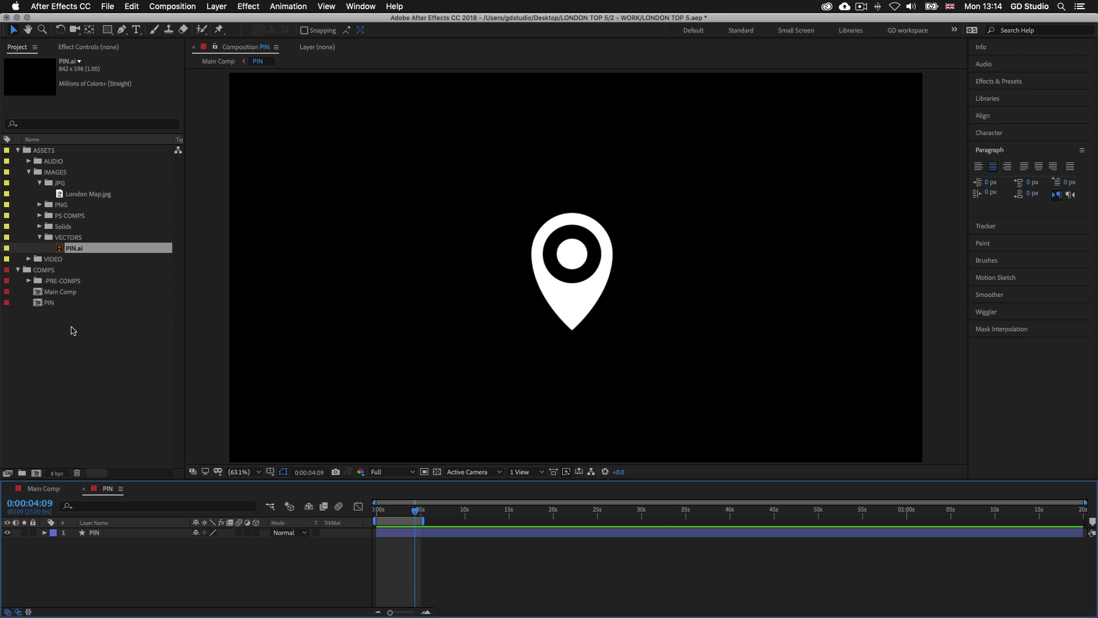
Step: Change the PIN composition's duration to 0:00:05:00 in Composition Settings
left_click(50, 303)
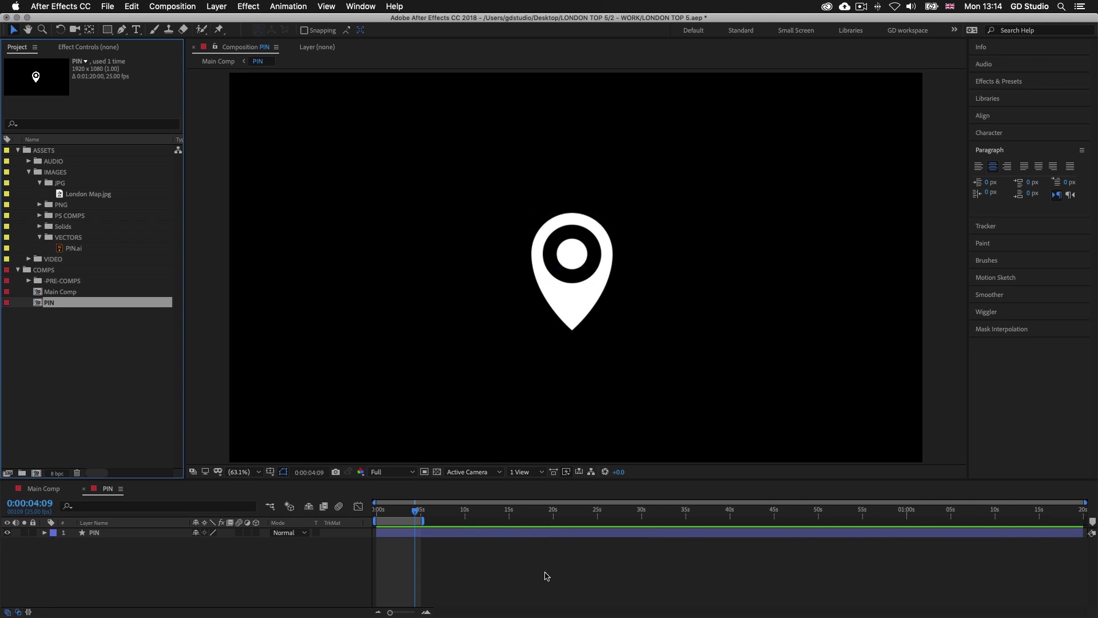
key("super+k")
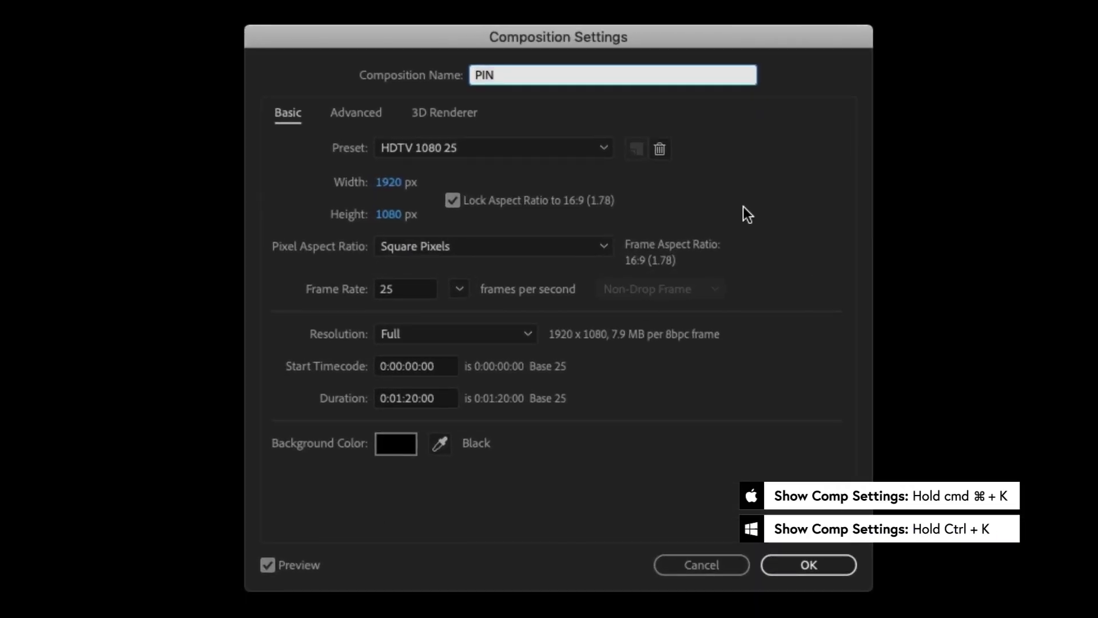
left_click(410, 398)
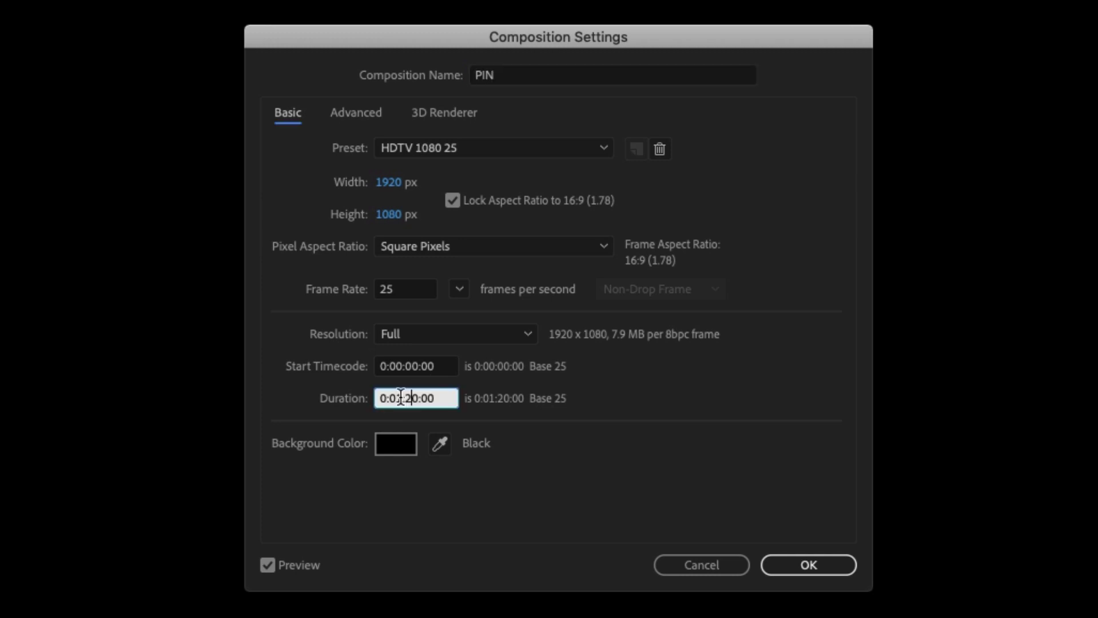
key("Left")
key("Left")
key("BackSpace")
key("Delete")
key("Delete")
key("Right")
key("Right")
key("Right")
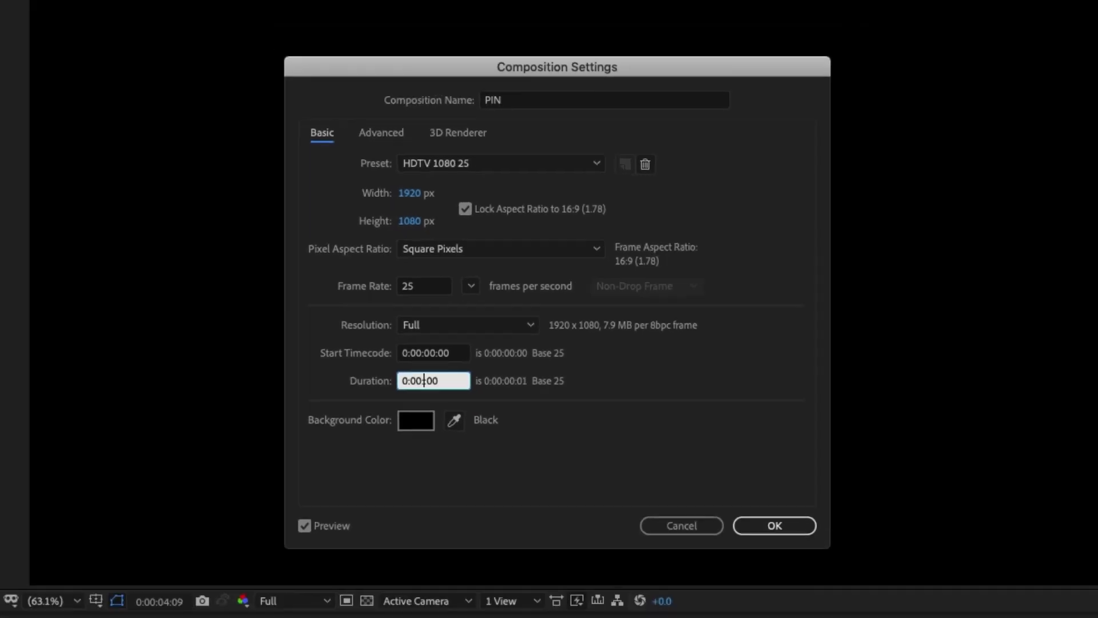
type("5")
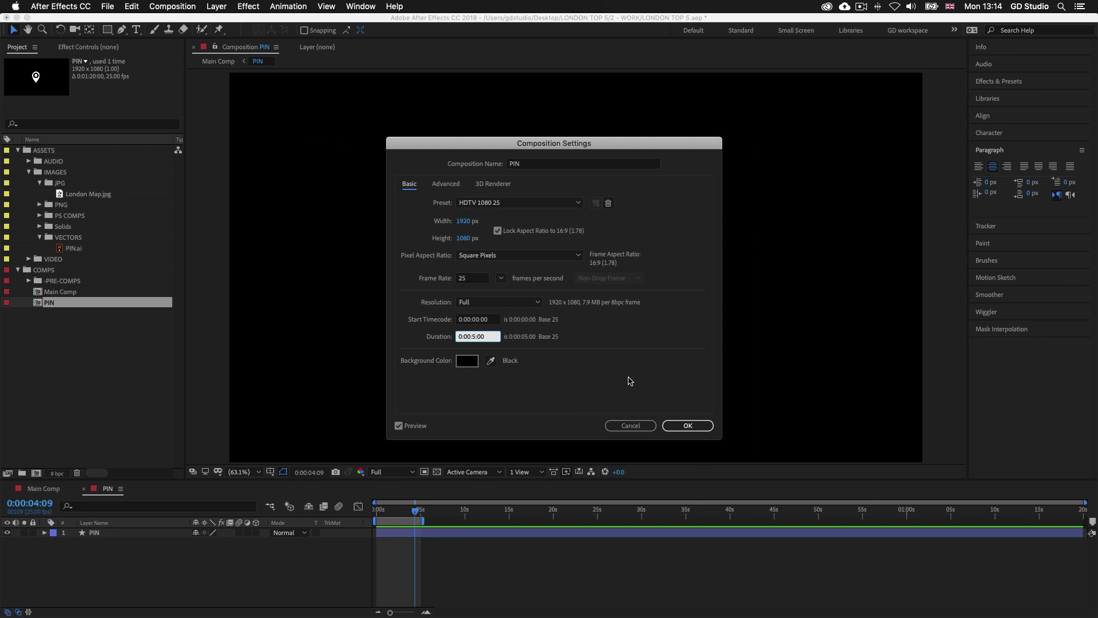
left_click(689, 425)
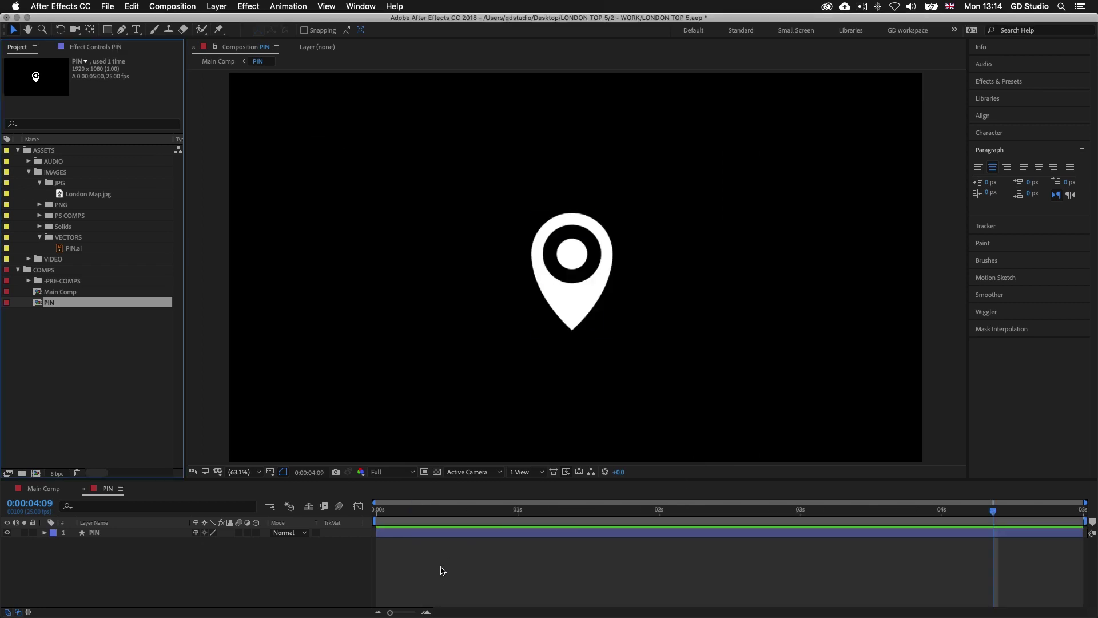
left_click(582, 310)
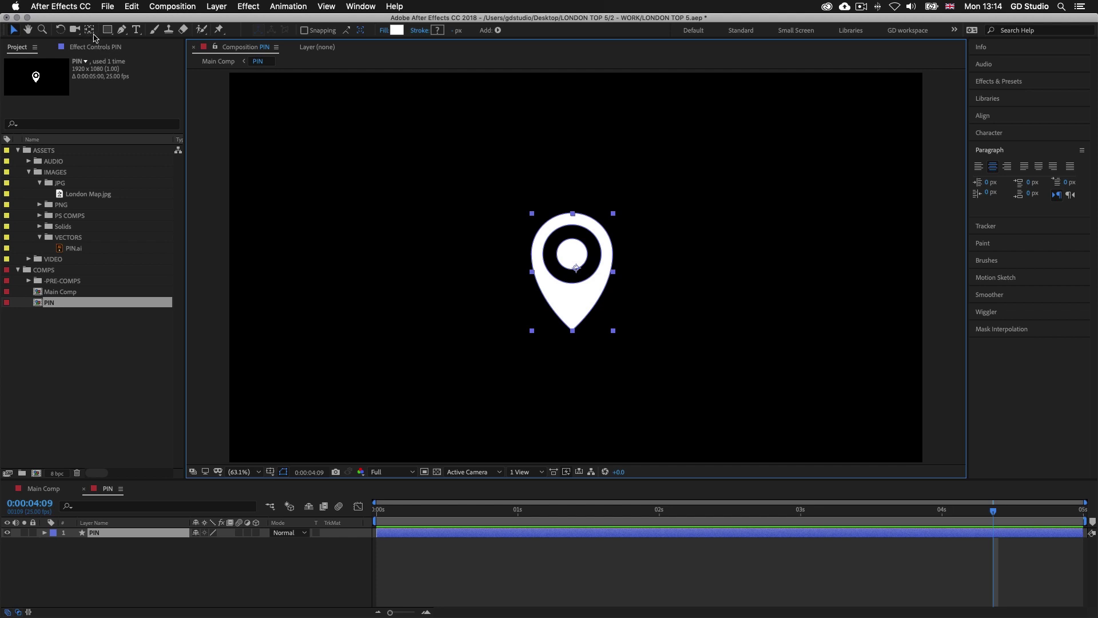
Step: Drag the pin's anchor point down to its bottom tip with the Pan Behind tool
left_click(90, 31)
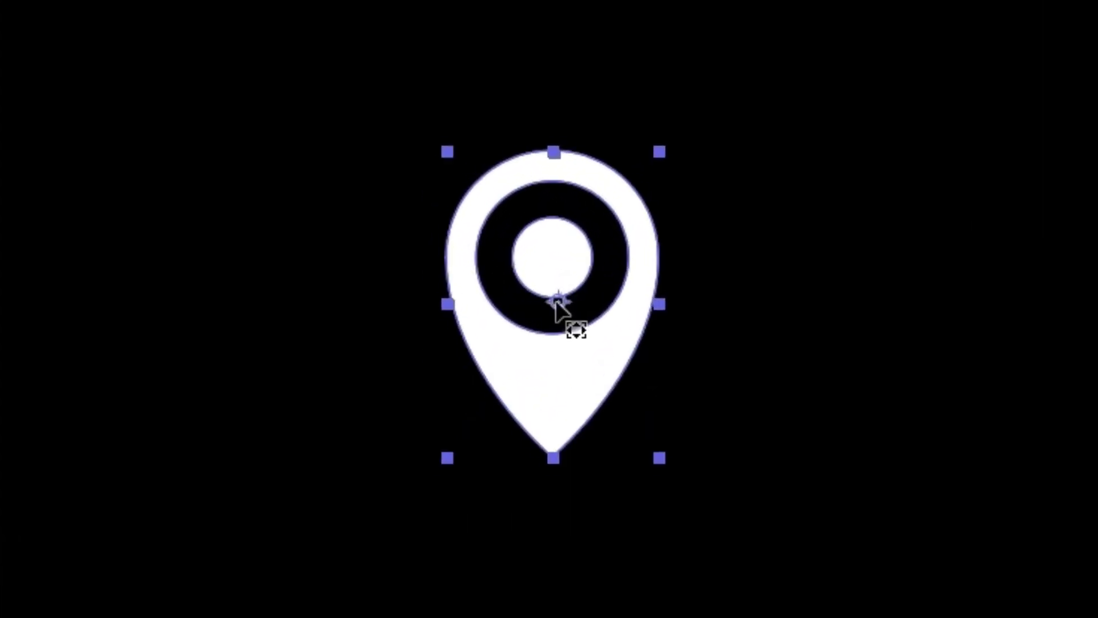
left_click_drag(556, 302, 549, 479)
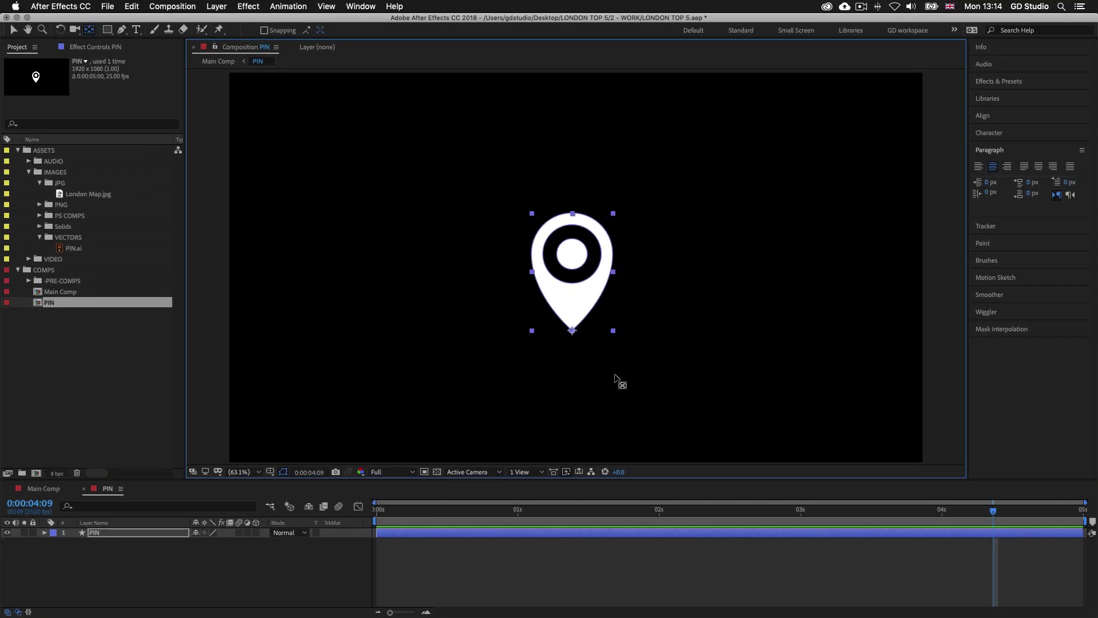
Step: Reveal the PIN layer's Scale and scrub it up to 155%
left_click(642, 533)
key("s")
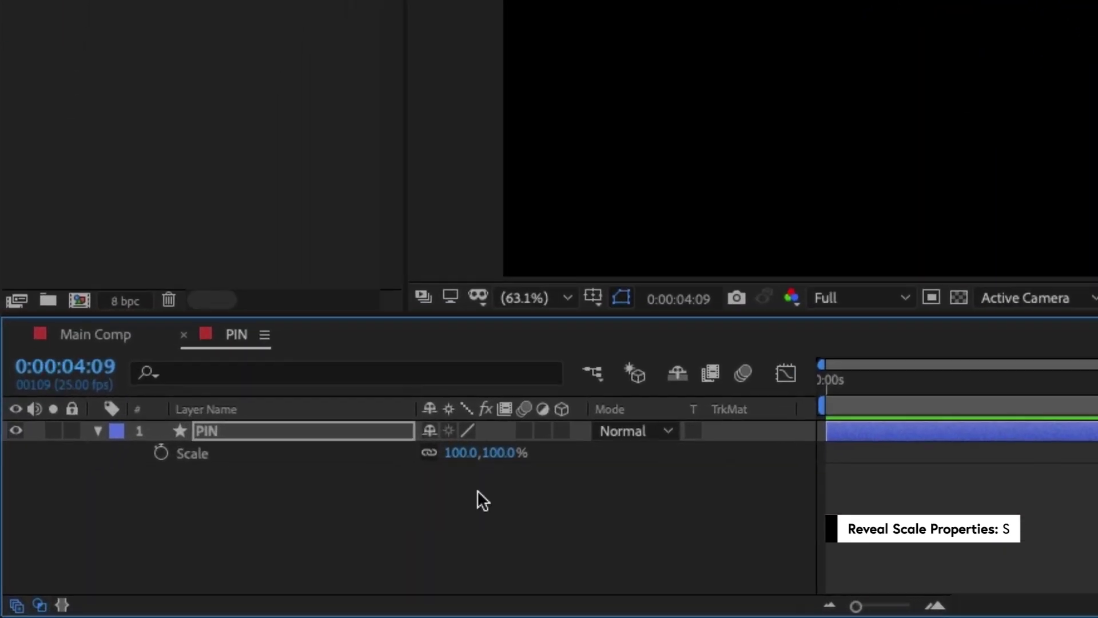
left_click_drag(492, 462, 538, 452)
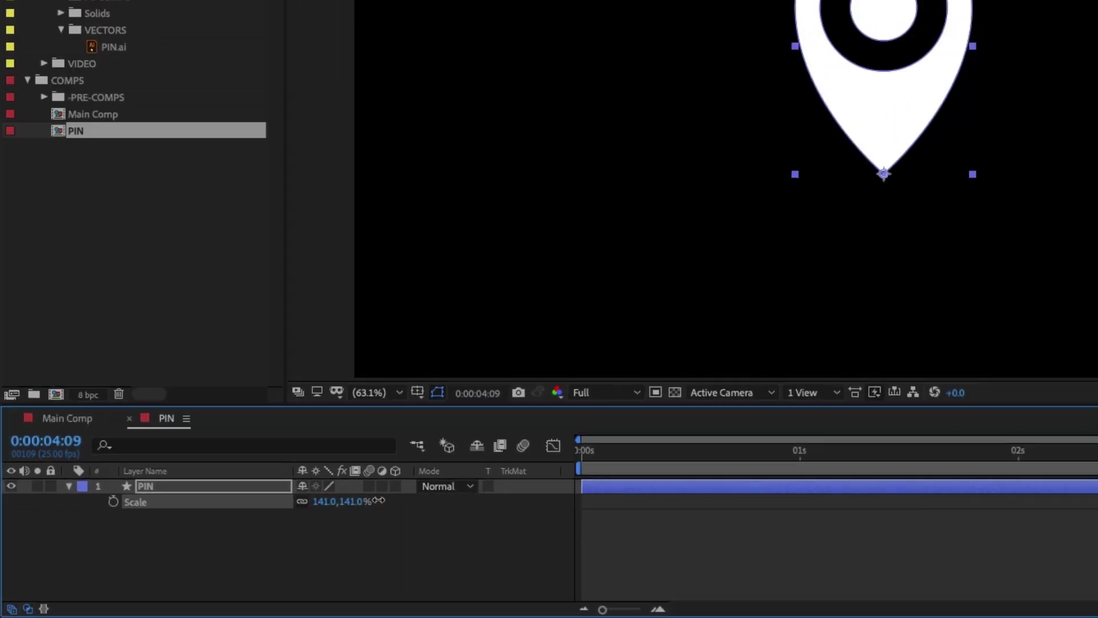
left_click_drag(379, 501, 365, 500)
mouse_move(236, 542)
left_mouse_down()
mouse_move(224, 541)
mouse_move(249, 536)
left_mouse_up()
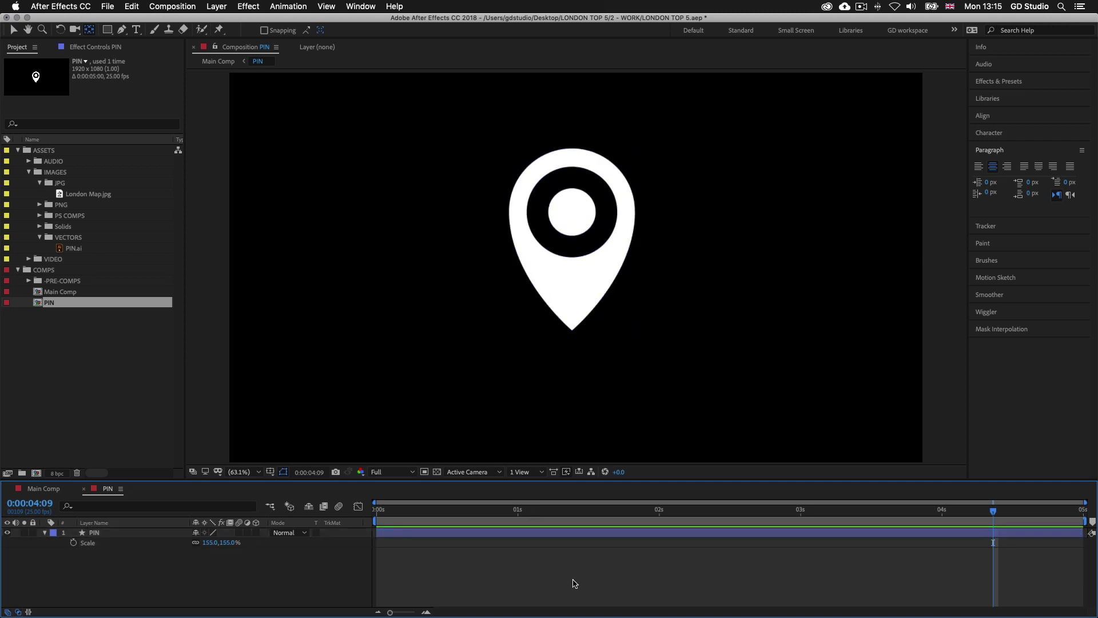
left_click(572, 580)
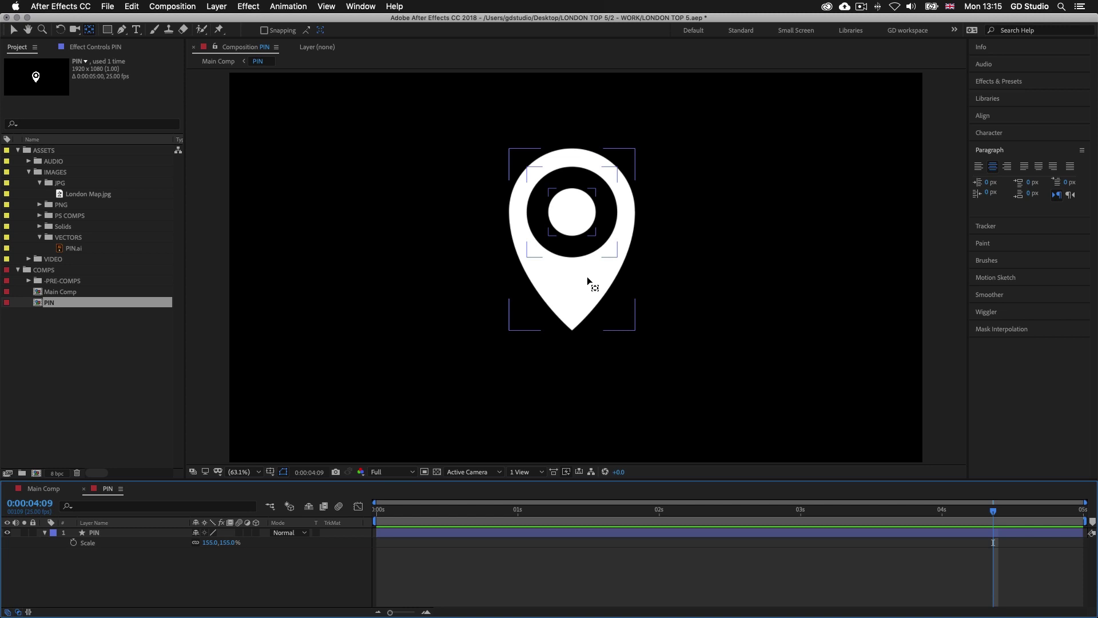
scroll(587, 276, "up", 2)
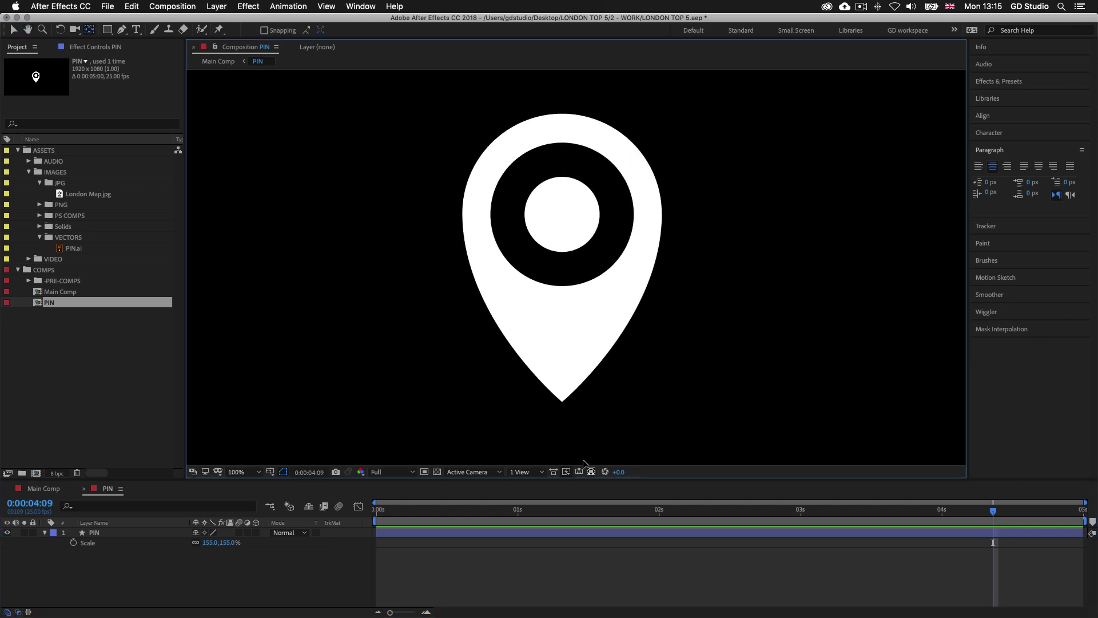
Step: Show rulers, add a guide at the pin's tip, and nudge the pin onto the centre guide
key("super+r")
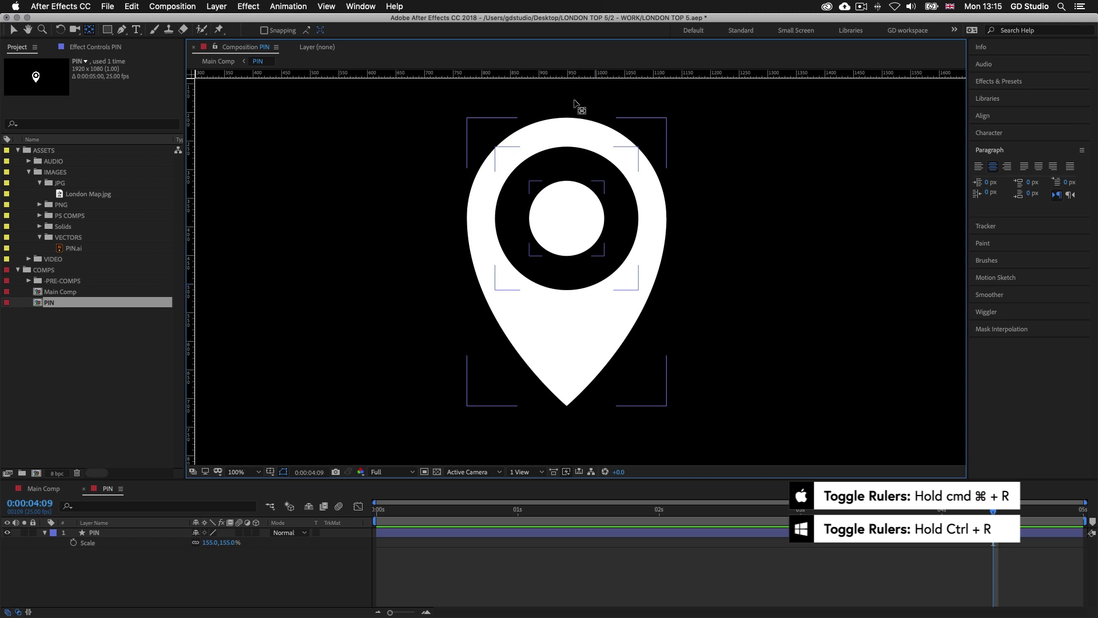
mouse_move(555, 73)
left_mouse_down()
mouse_move(564, 191)
mouse_move(612, 406)
left_mouse_up()
left_click(608, 380)
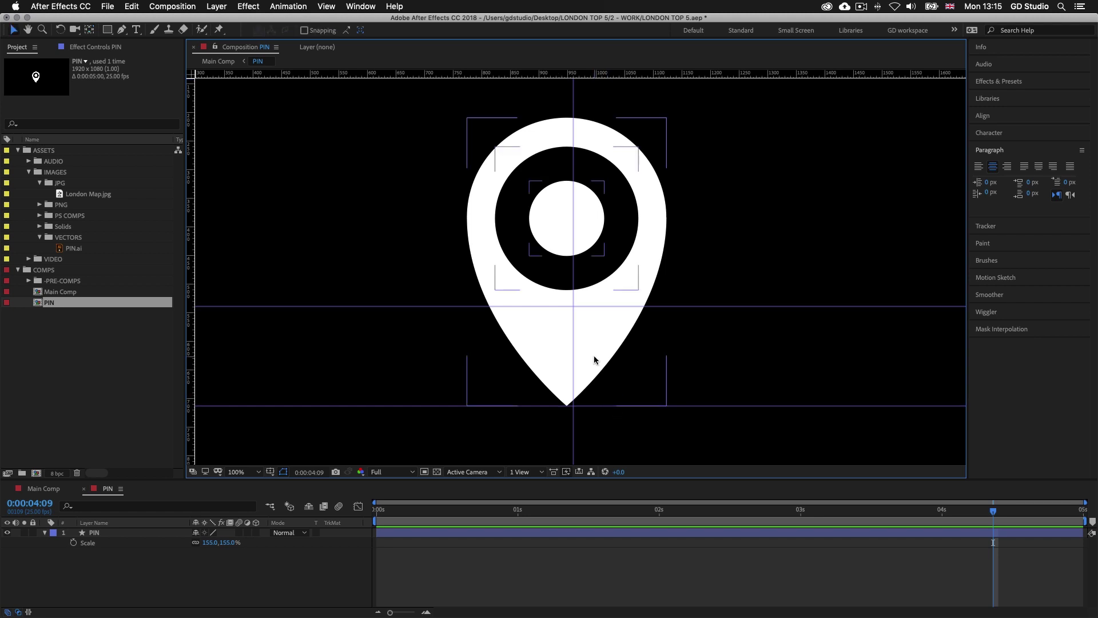
key("Right")
key("Right")
key("Right")
key("Right")
key("Right")
key("Right")
key("Right")
key("Right")
key("Right")
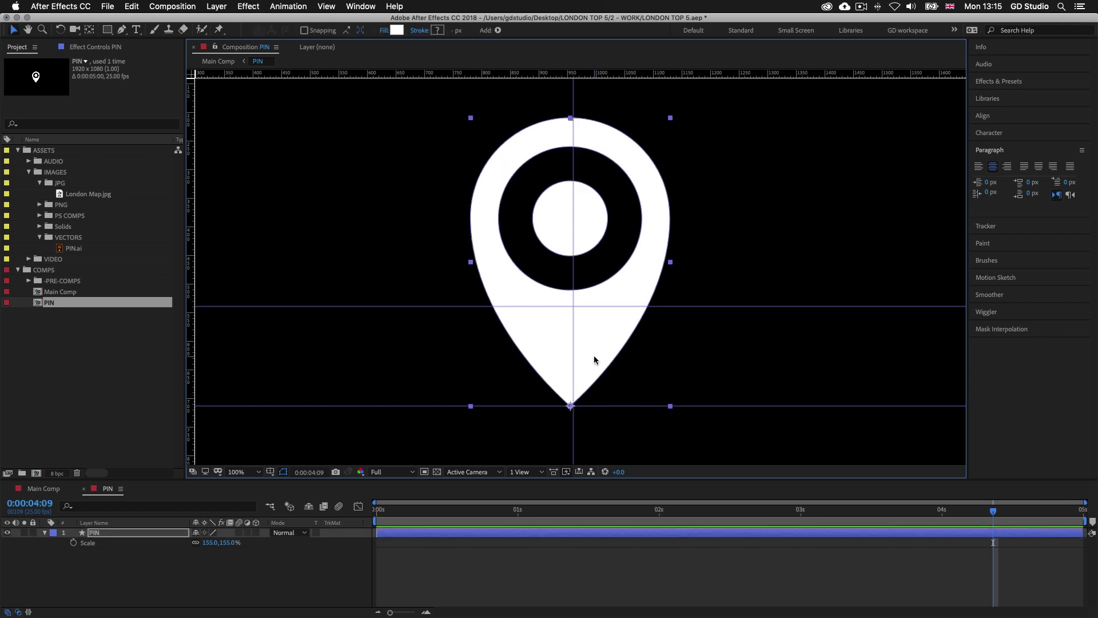
key("Right")
key("Right")
key("Right")
key("Right")
key("Left")
key("Left")
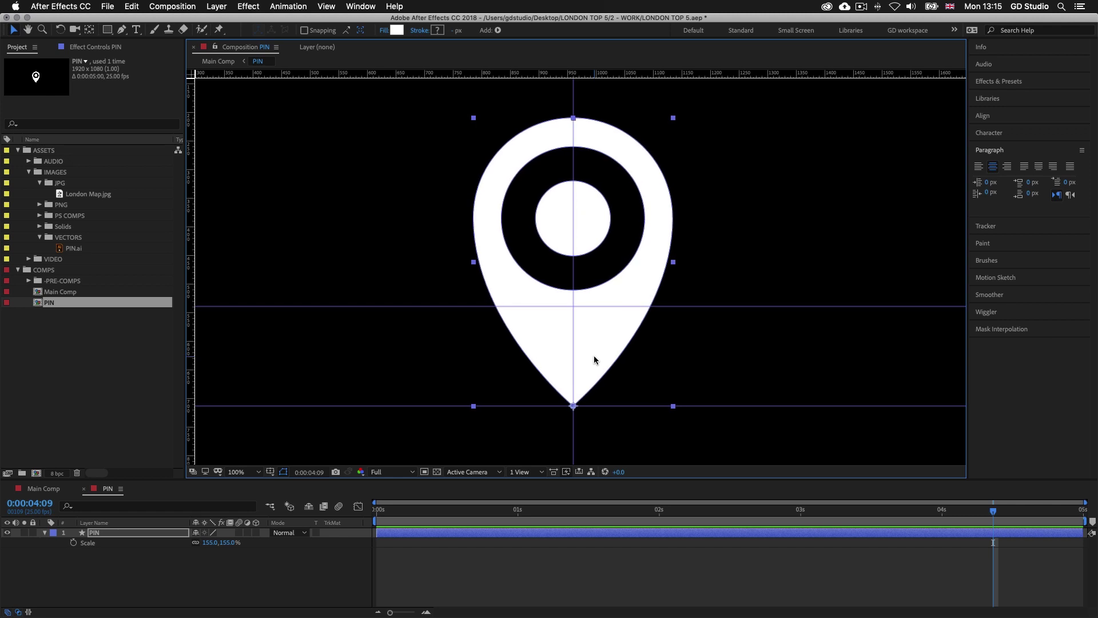
left_click(689, 548)
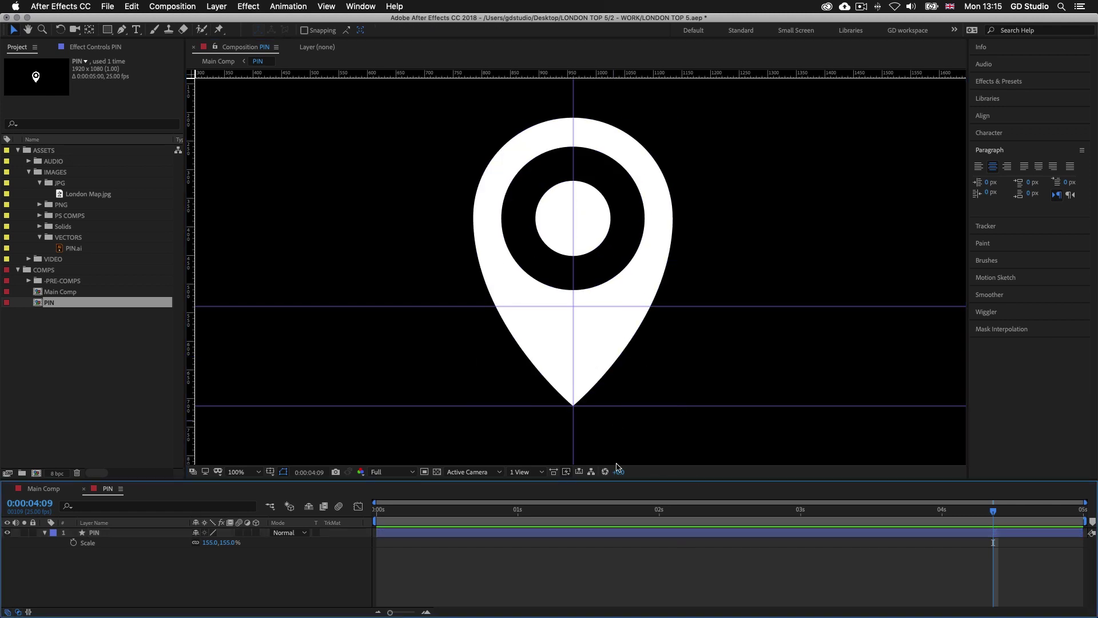
left_click(594, 533)
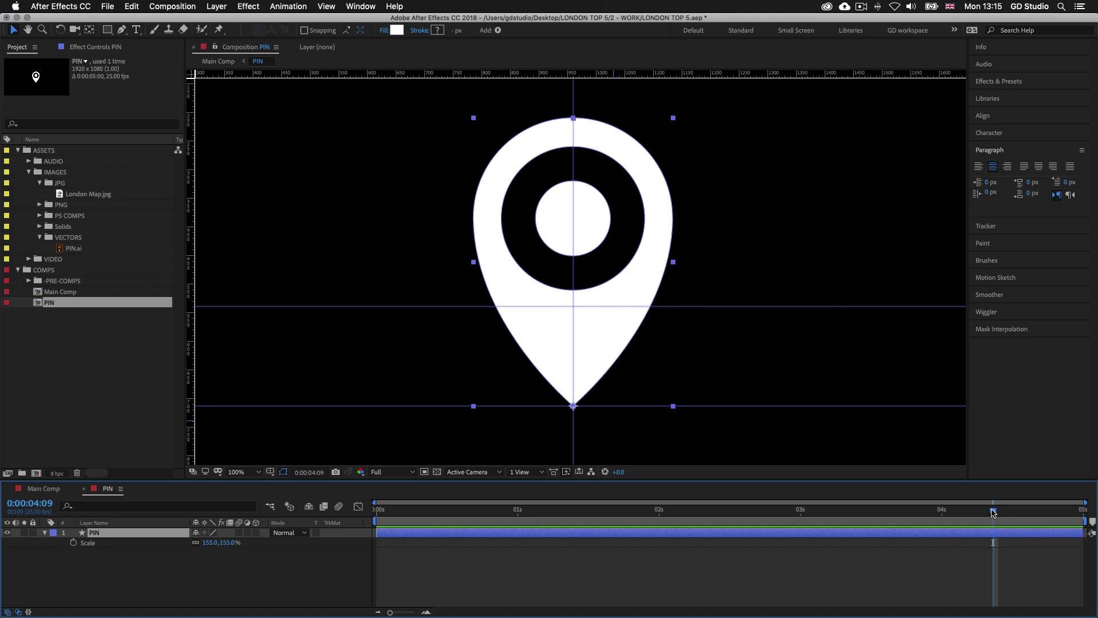
Step: At frame 0, reveal the pin's Position and set its first keyframe
left_click_drag(993, 511, 375, 510)
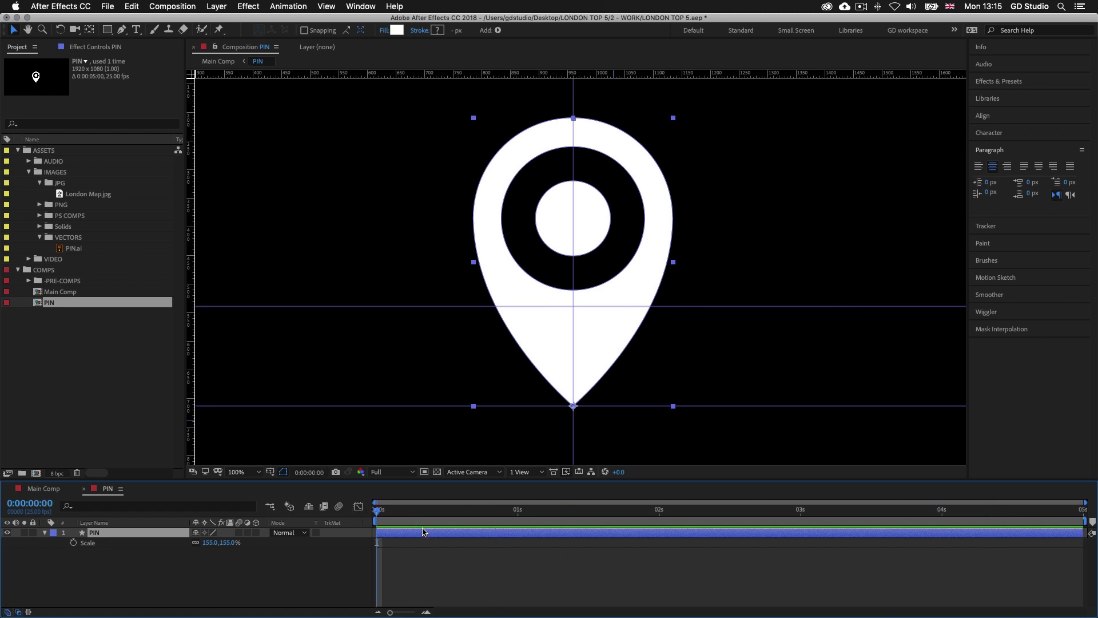
key("p")
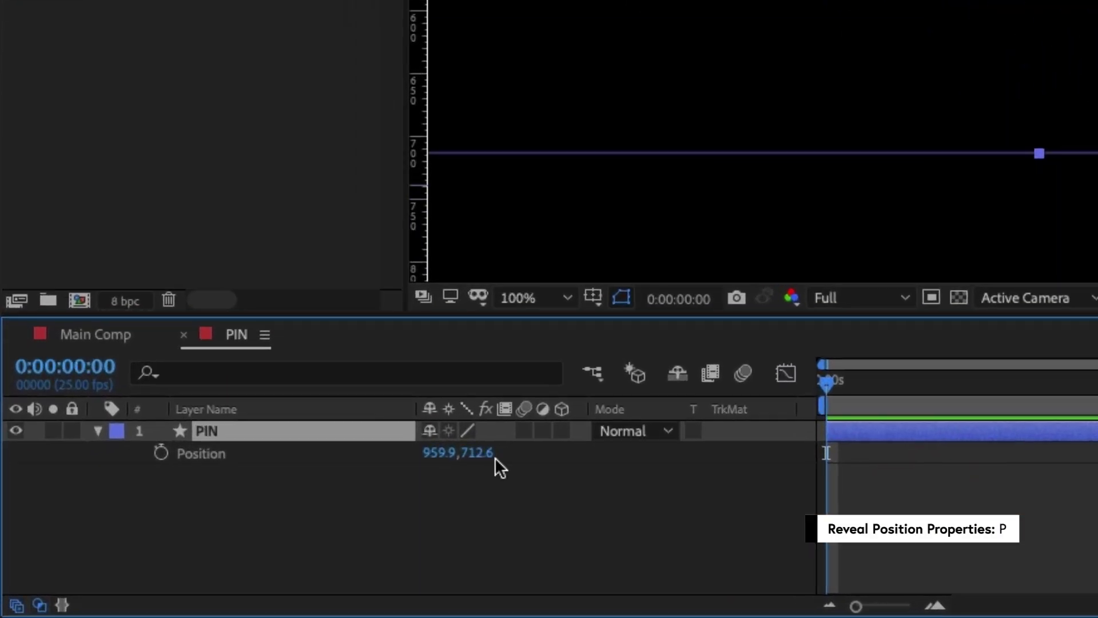
left_click(161, 453)
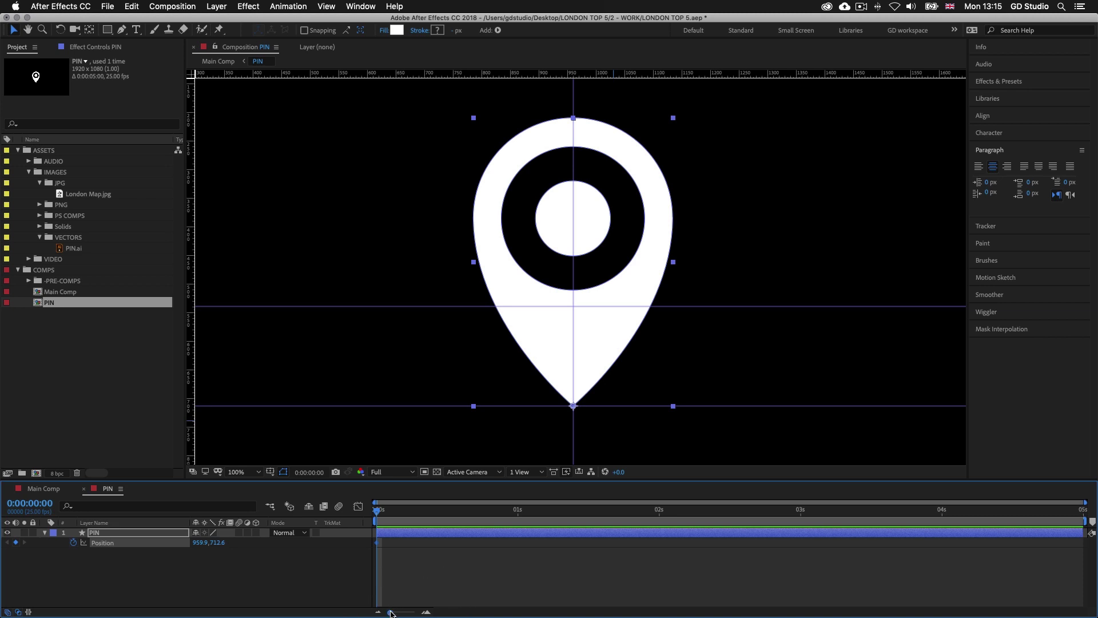
Step: Add a second Position keyframe at frame 6, then return the playhead to frame 0
left_click_drag(391, 613, 415, 612)
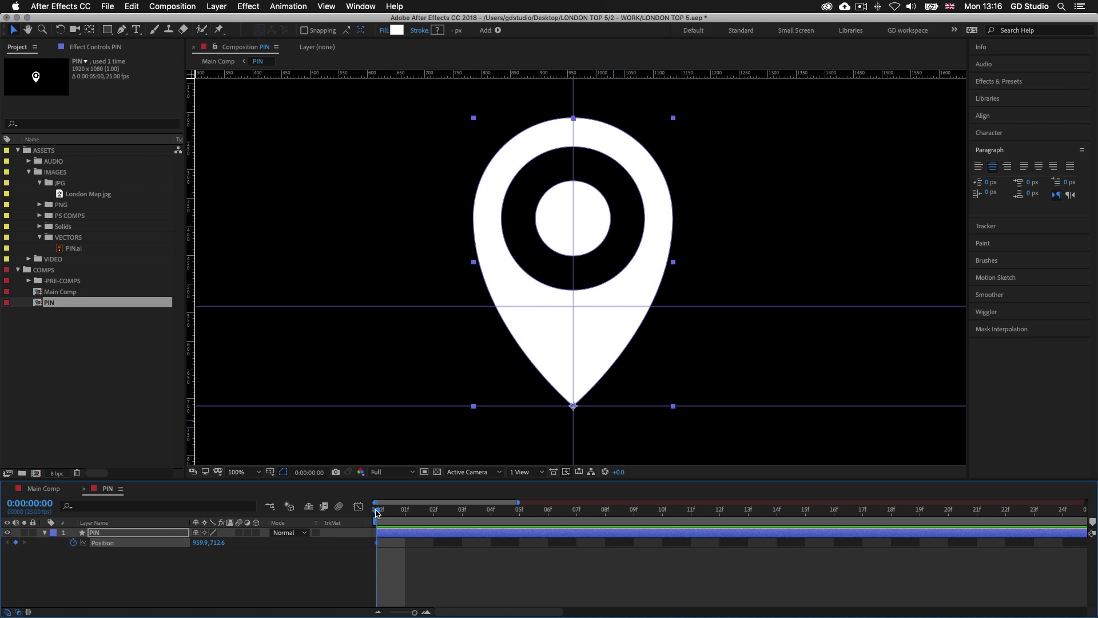
left_click_drag(377, 513, 558, 509)
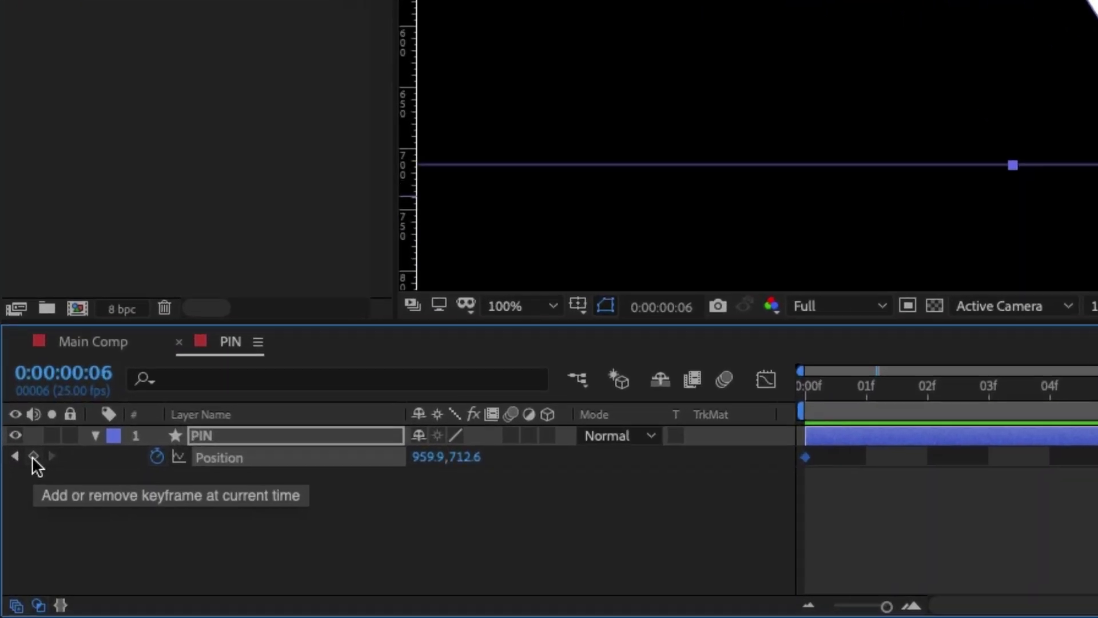
left_click(33, 457)
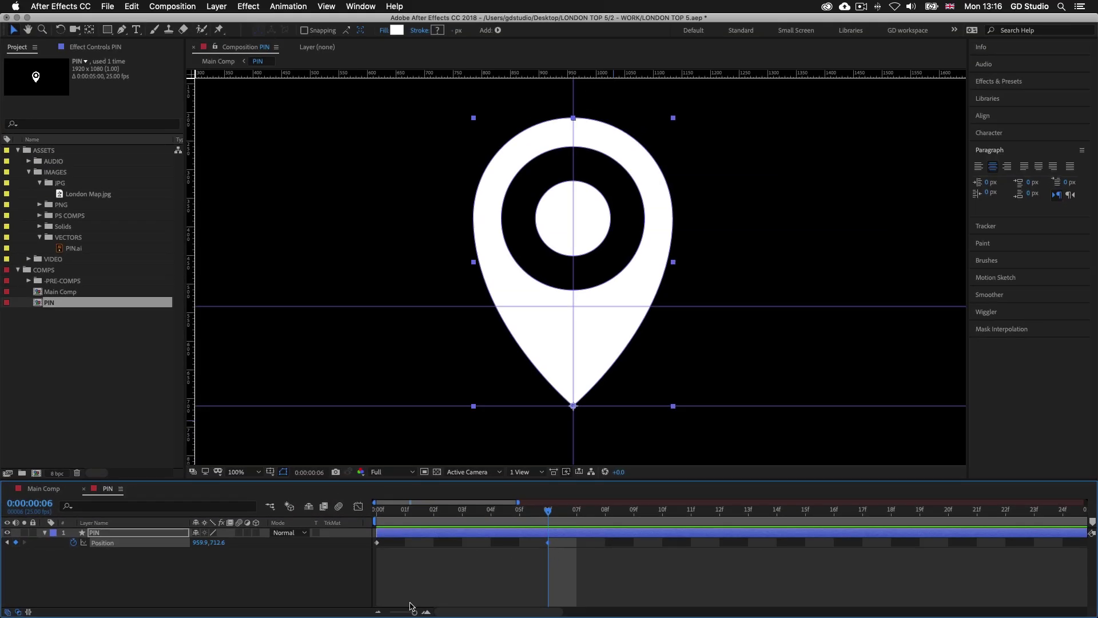
left_click_drag(415, 613, 389, 613)
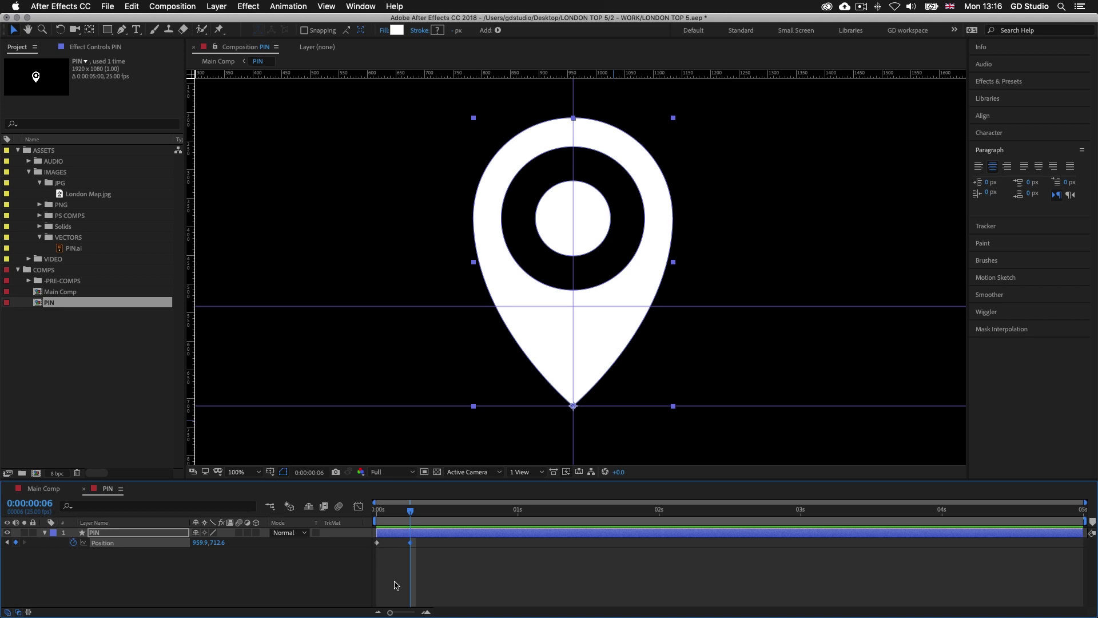
left_click_drag(393, 613, 409, 612)
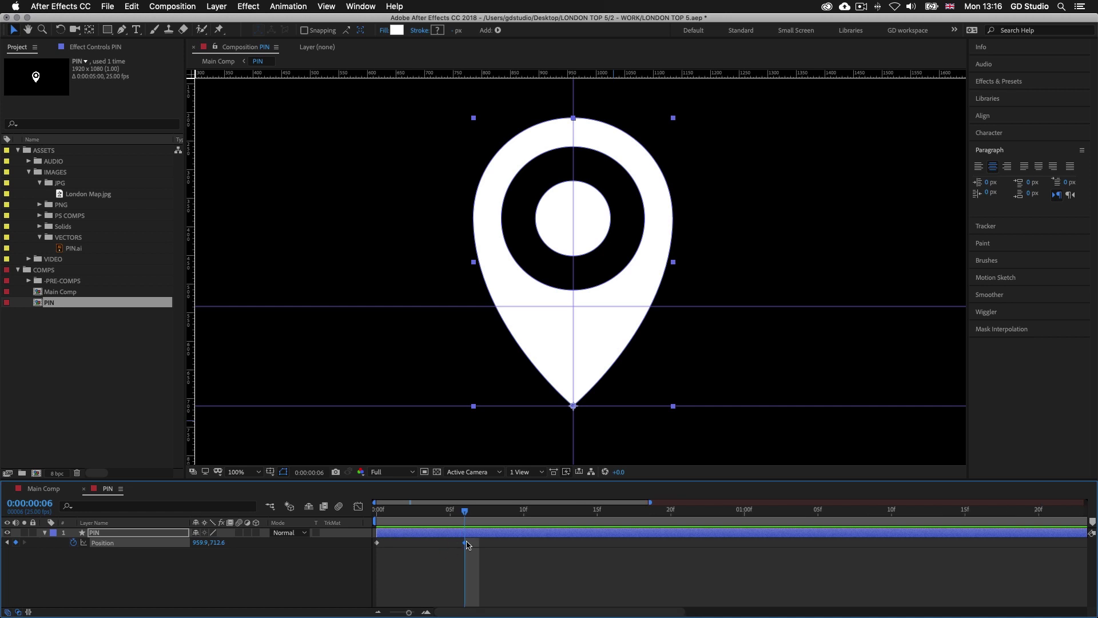
left_click_drag(462, 514, 376, 514)
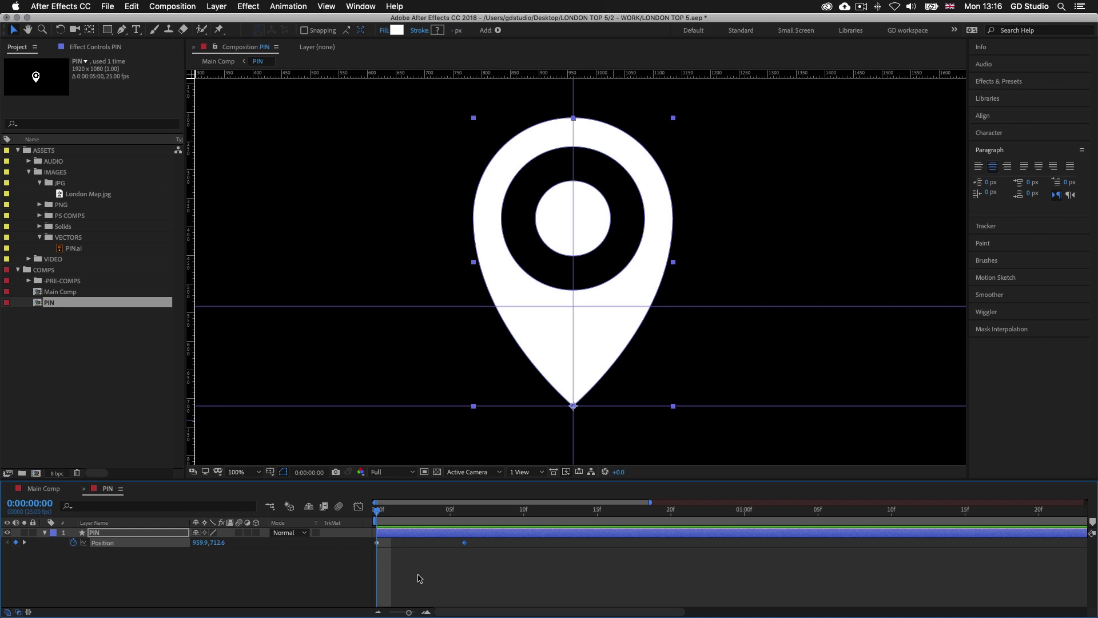
Step: Raise the pin 100 px at frame 0 to Position 959.9,612.6
left_click(554, 369)
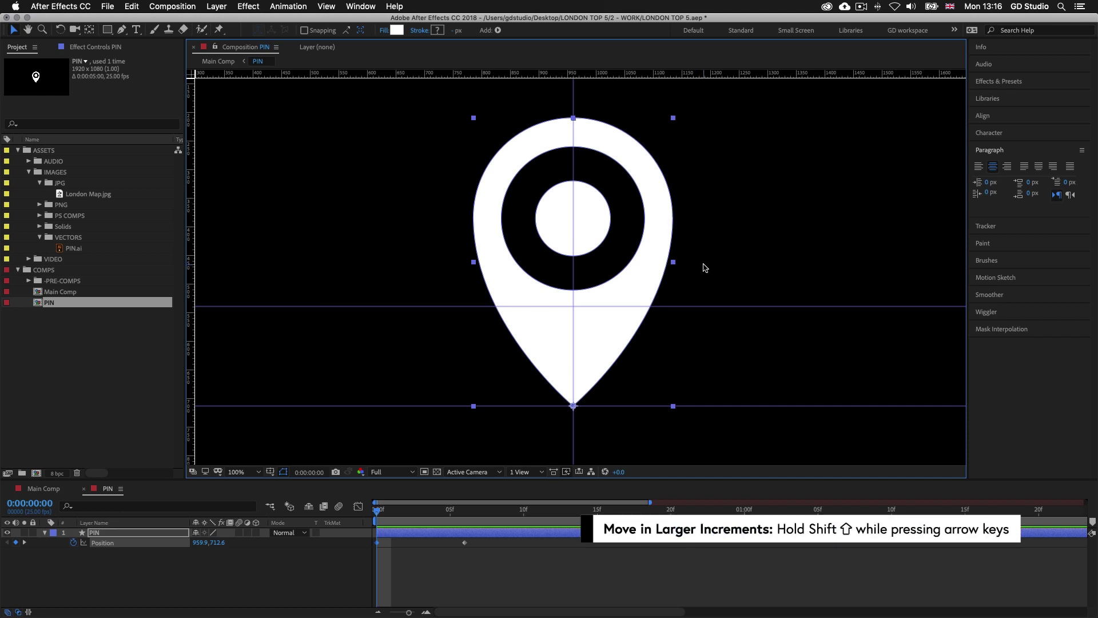
key("shift+Up")
key("shift+Up")
key("shift+Up")
key("shift+Up")
key("shift+Up")
key("shift+Up")
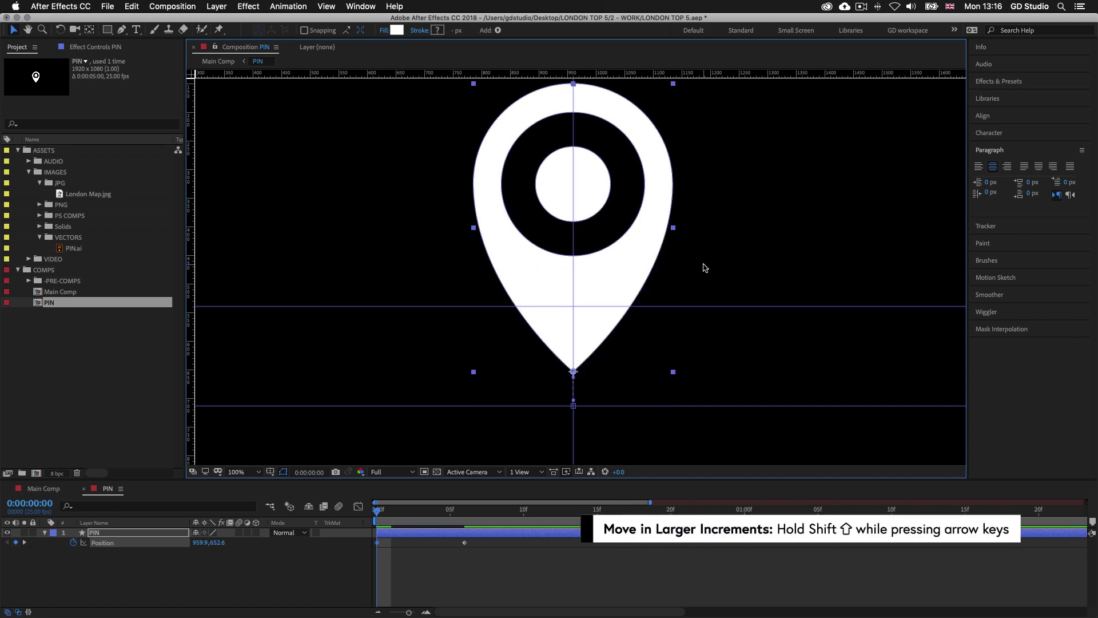
key("shift+Up")
key("shift+Up")
key("shift+Up")
key("shift+Up")
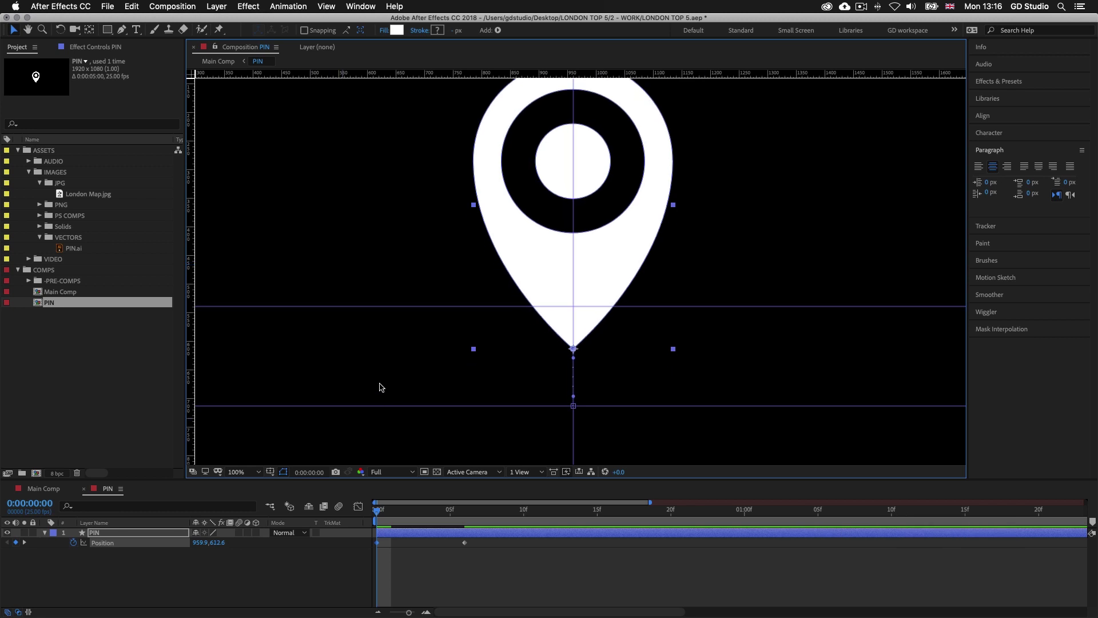
scroll(519, 359, "down", 2)
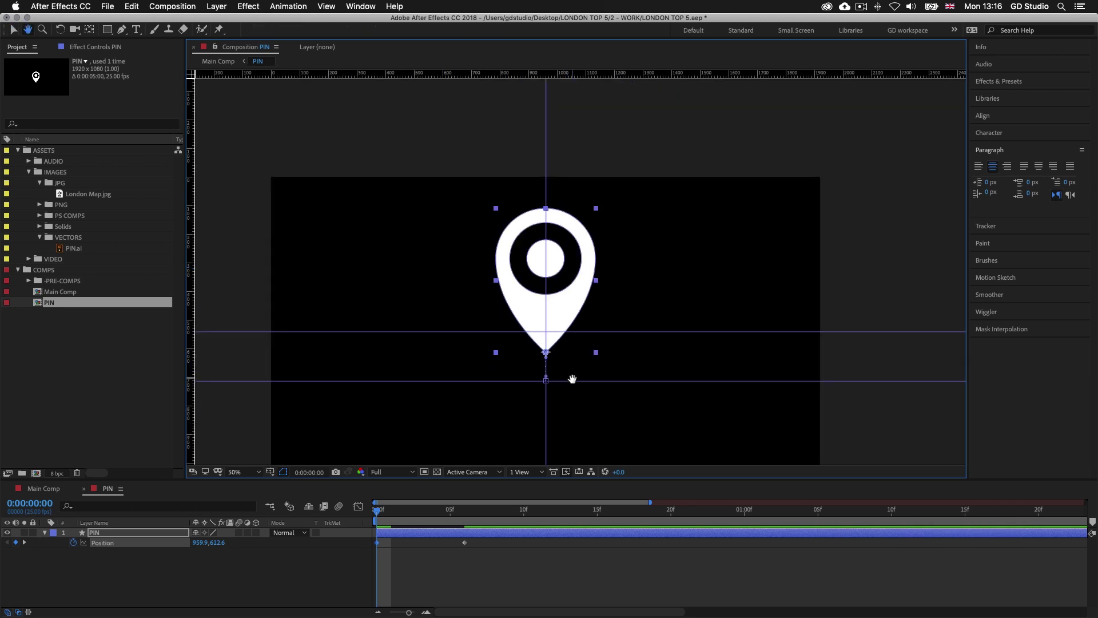
left_click_drag(571, 379, 571, 316)
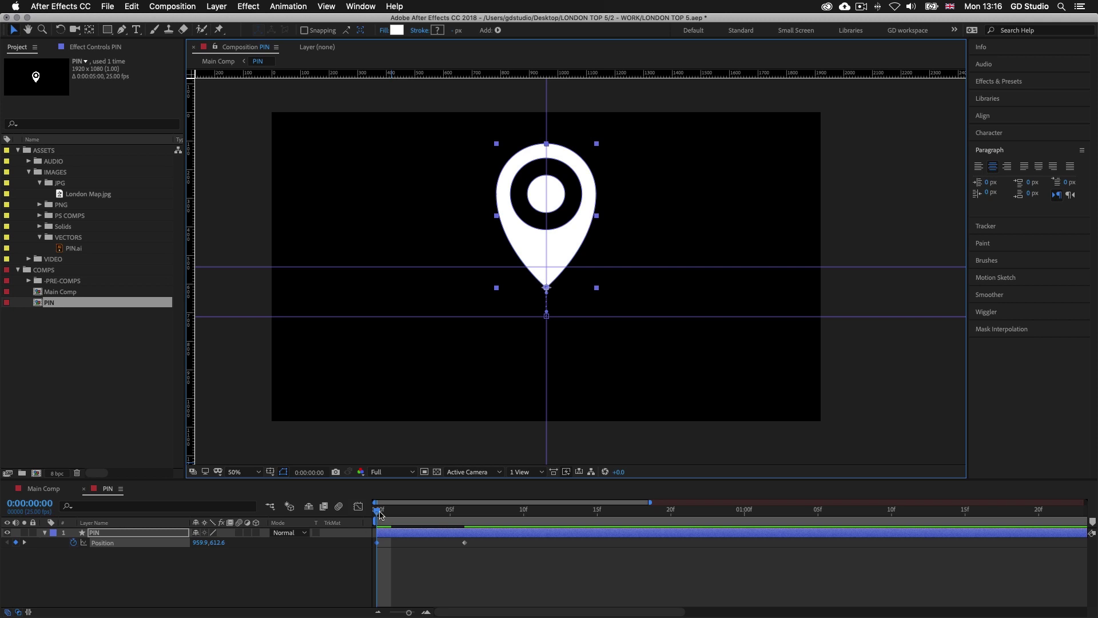
Step: End the work area at frame 12 and preview the pin dropping in by frame 6
left_click_drag(380, 513, 554, 513)
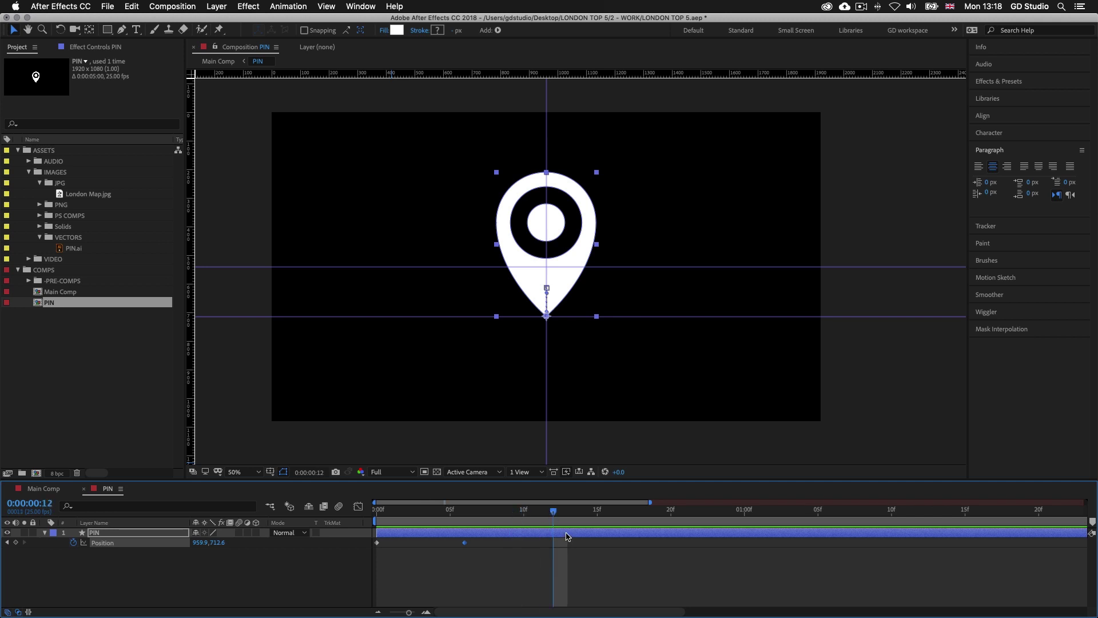
key("n")
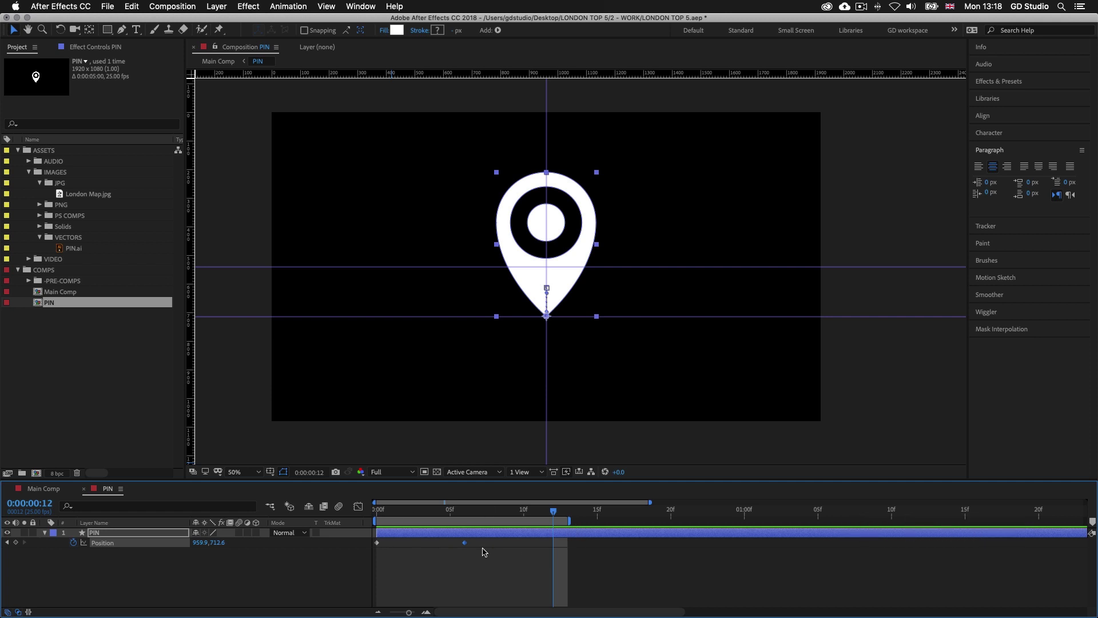
left_click(510, 513)
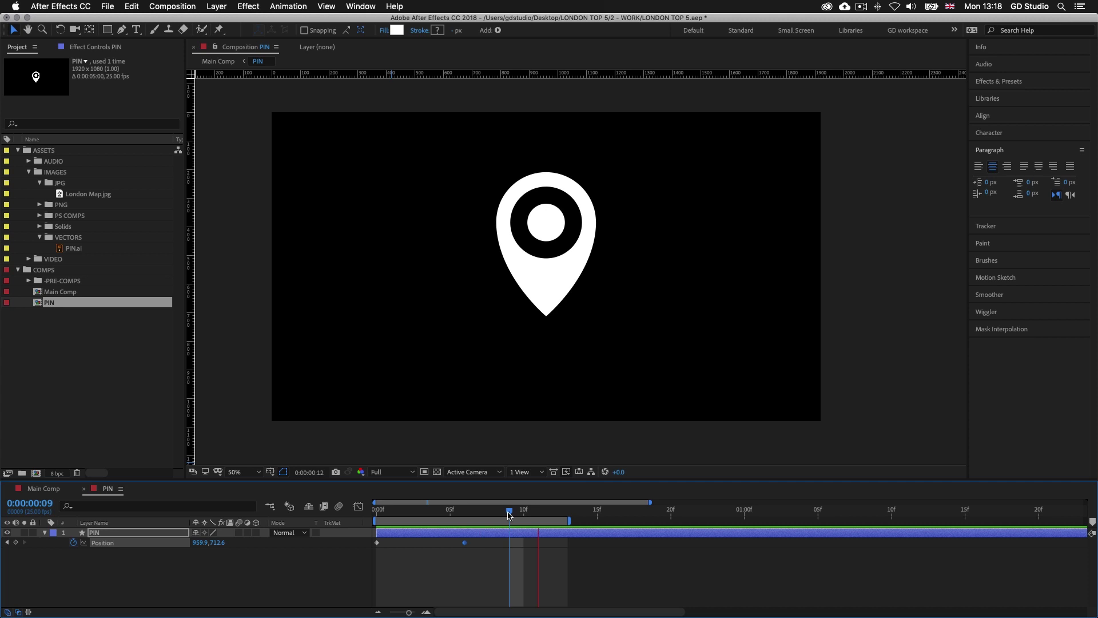
key("space")
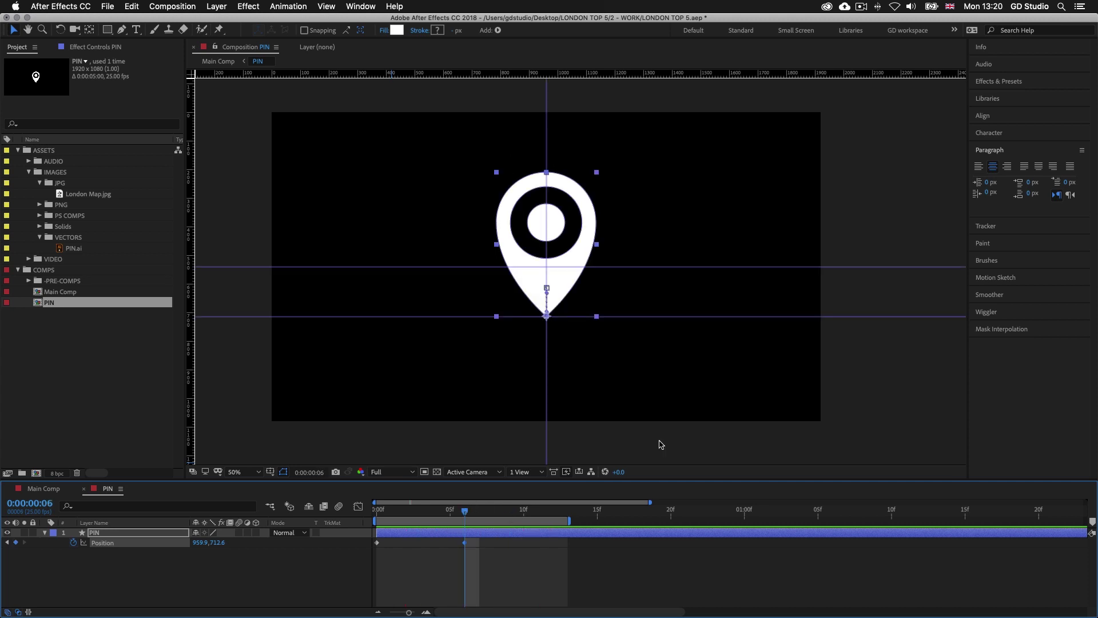
key("shift+slash")
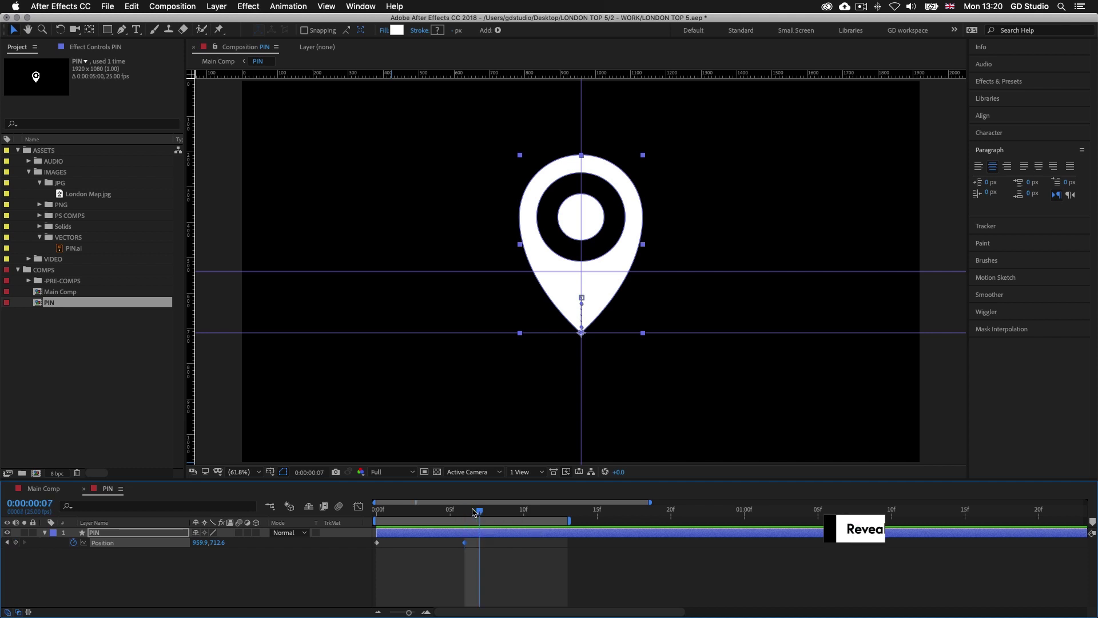
Step: Keyframe Scale at frame 6 and squash the pin's height at frame 10
key("s")
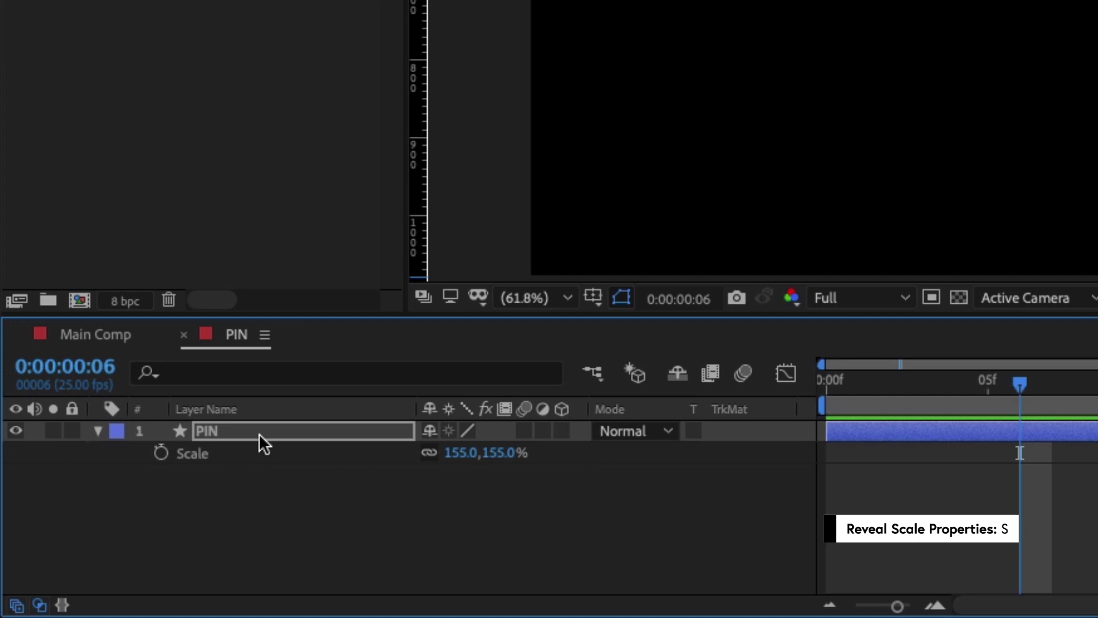
left_click(162, 452)
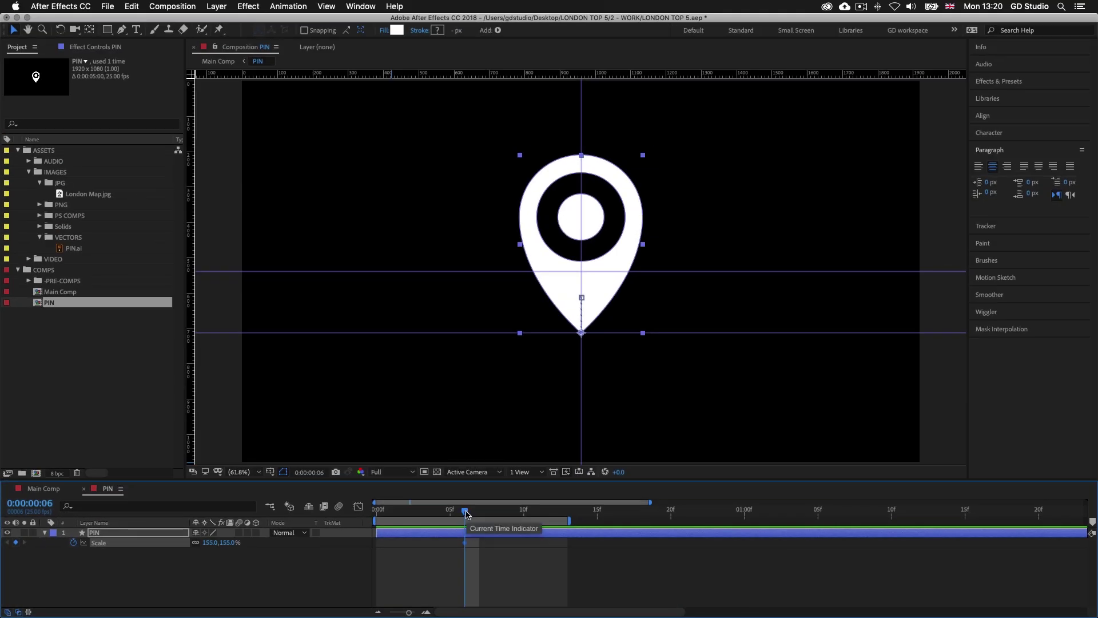
left_click_drag(466, 513, 493, 515)
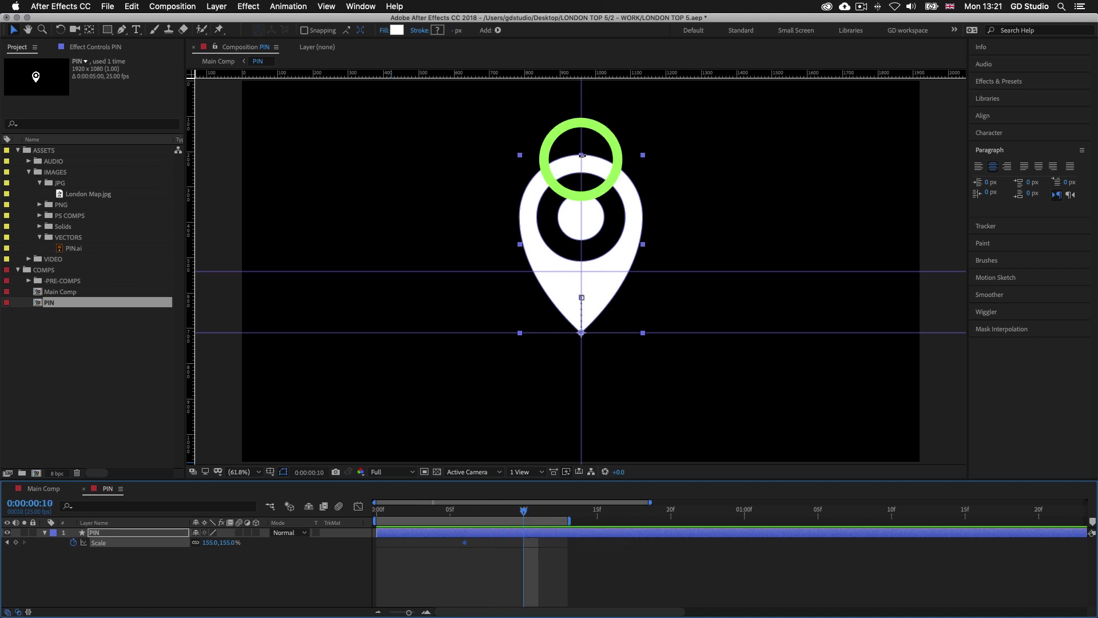
scroll(582, 154, "up", 2)
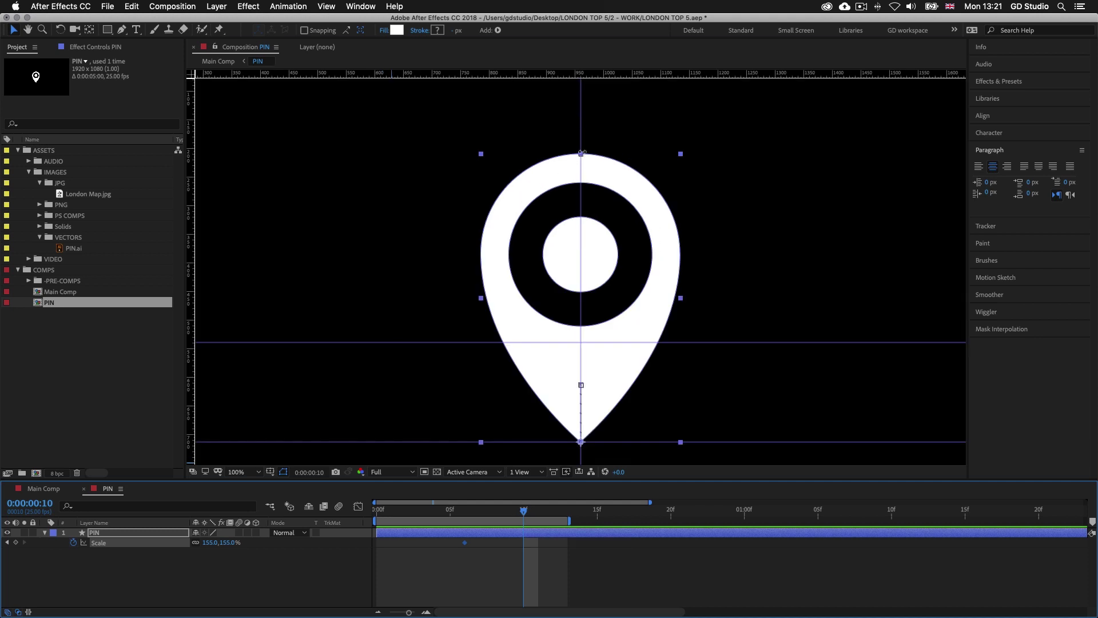
left_click_drag(581, 155, 585, 217)
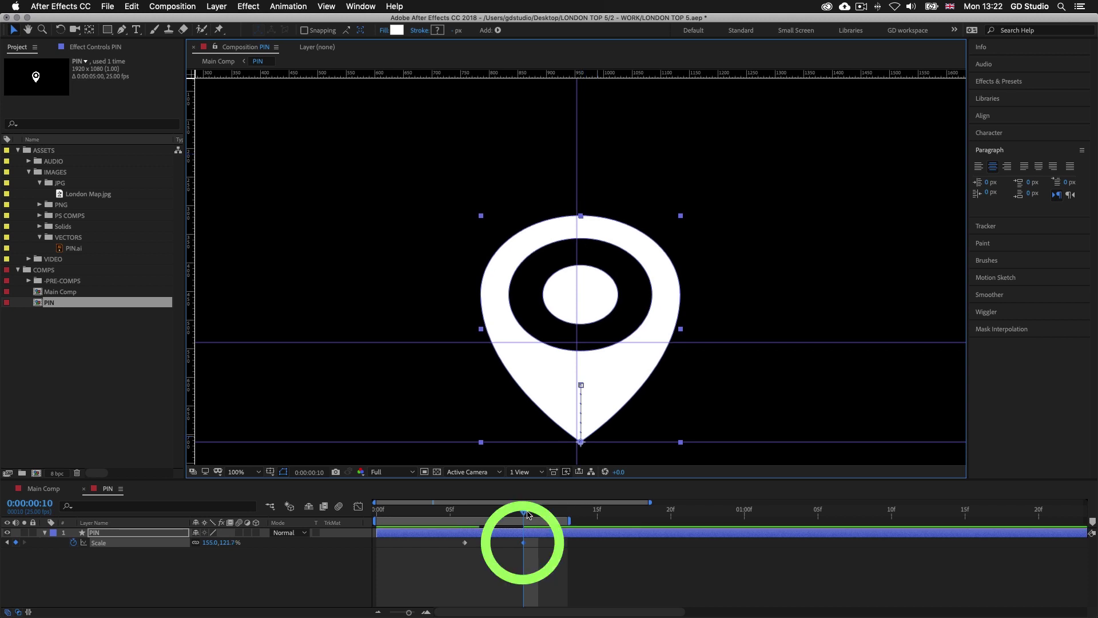
Step: Paste the full-height 155% Scale keyframe at frame 14
left_click_drag(525, 515, 572, 514)
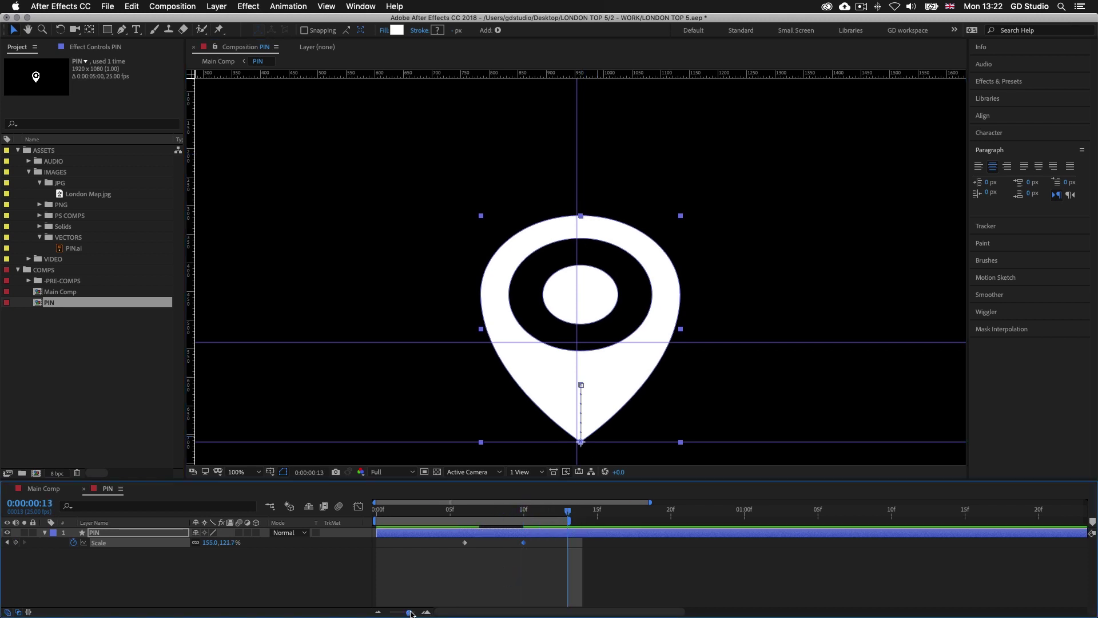
key("=")
left_click(736, 513)
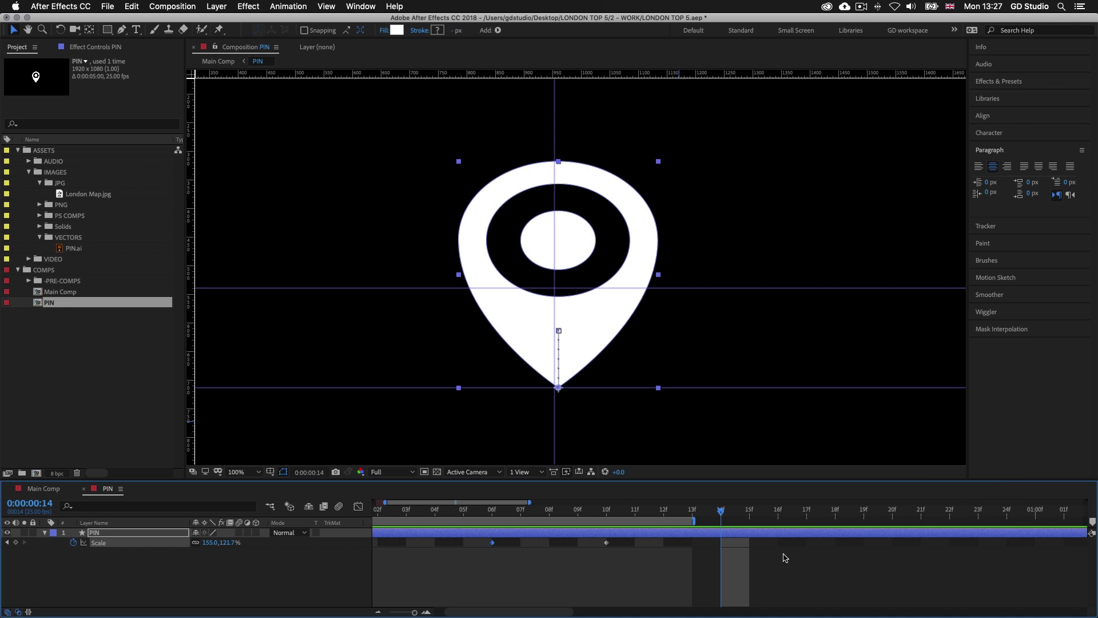
key("super+v")
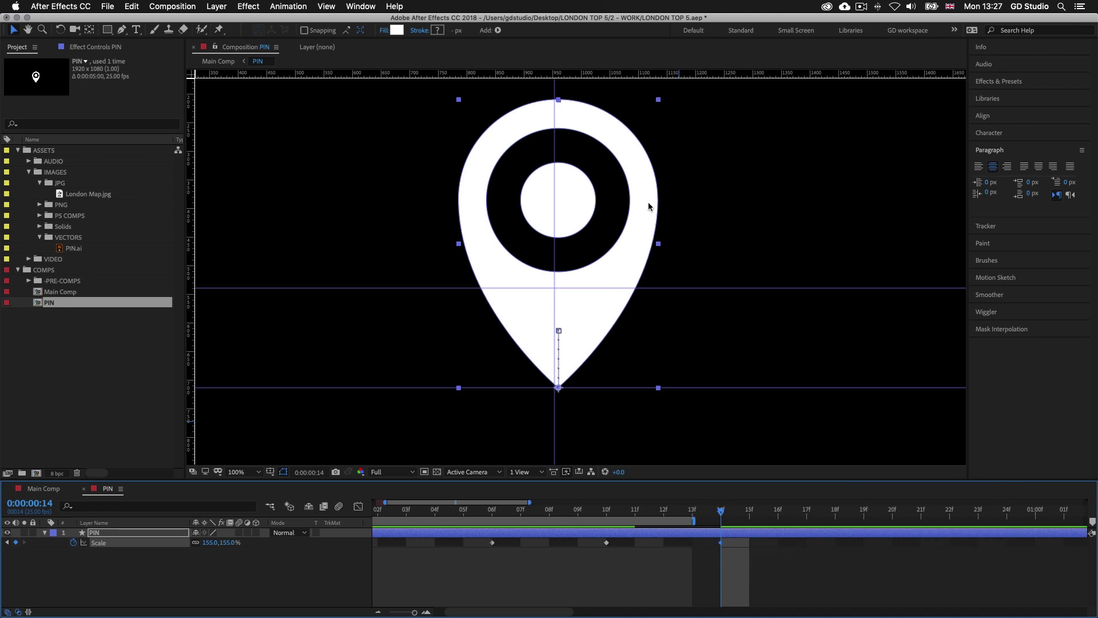
key("shift+slash")
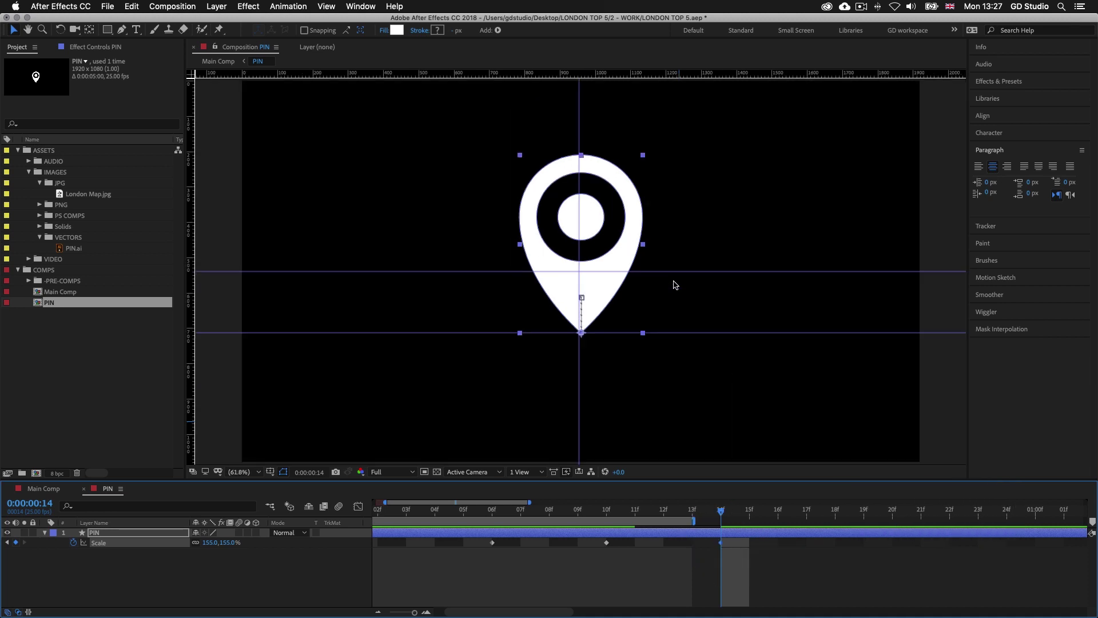
Step: Extend the work area to frame 17, preview the drop and squash, and return to frame 6
left_click_drag(721, 513, 691, 522)
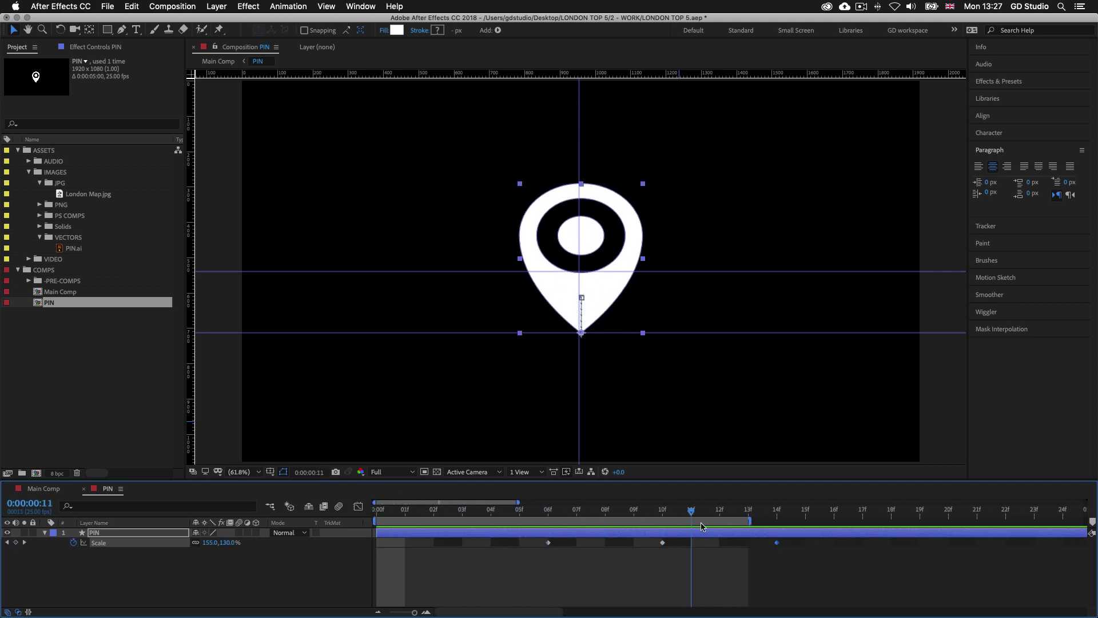
left_click_drag(760, 522, 861, 522)
key("space")
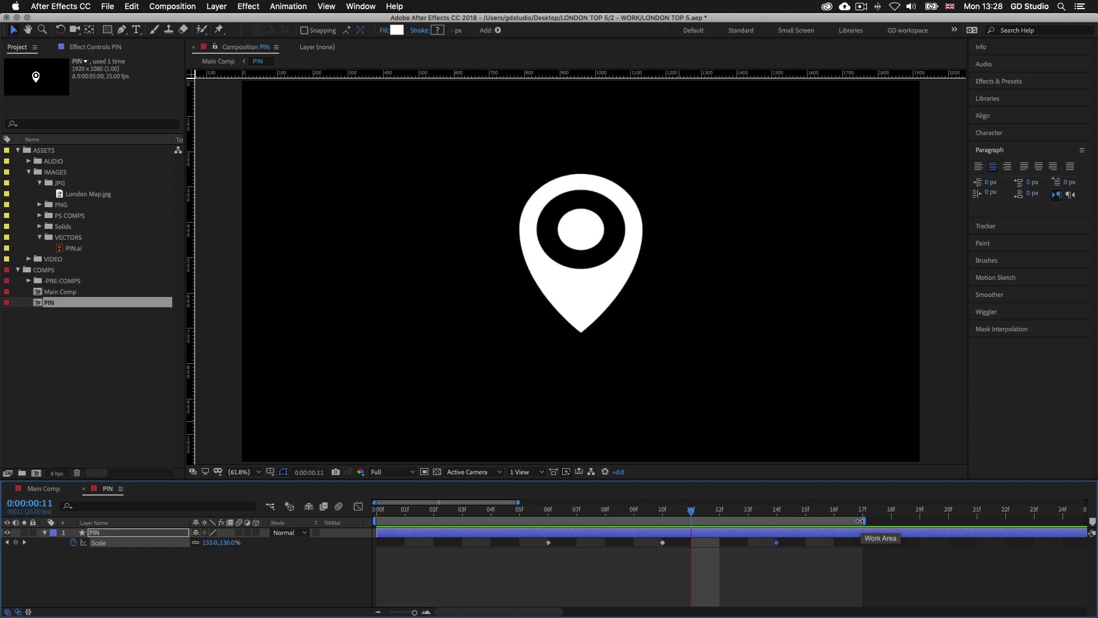
key("space")
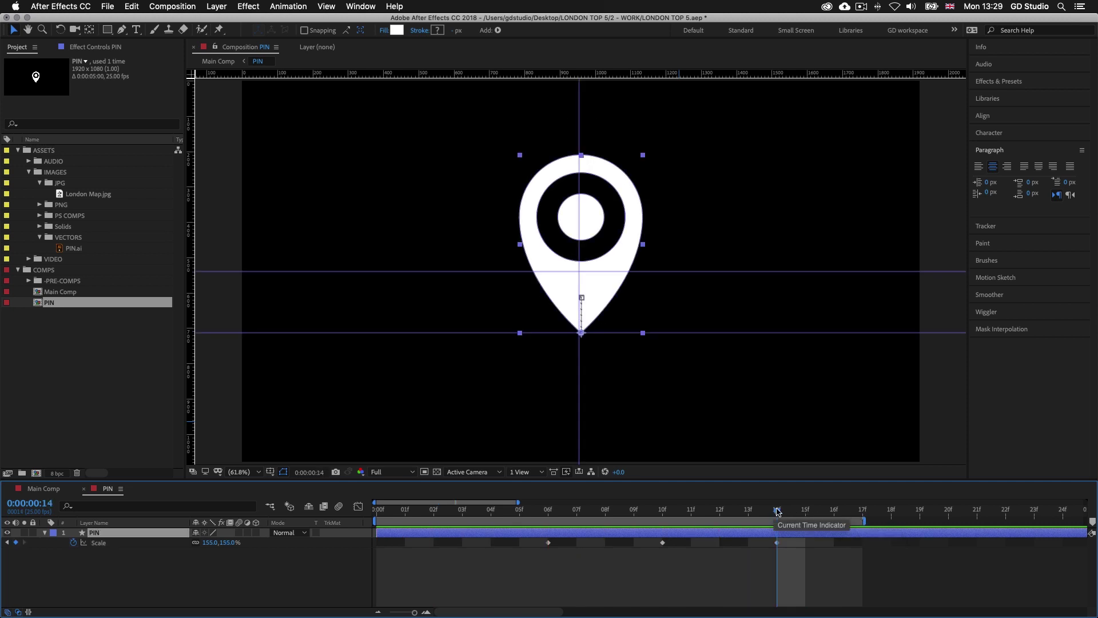
left_click_drag(778, 512, 559, 513)
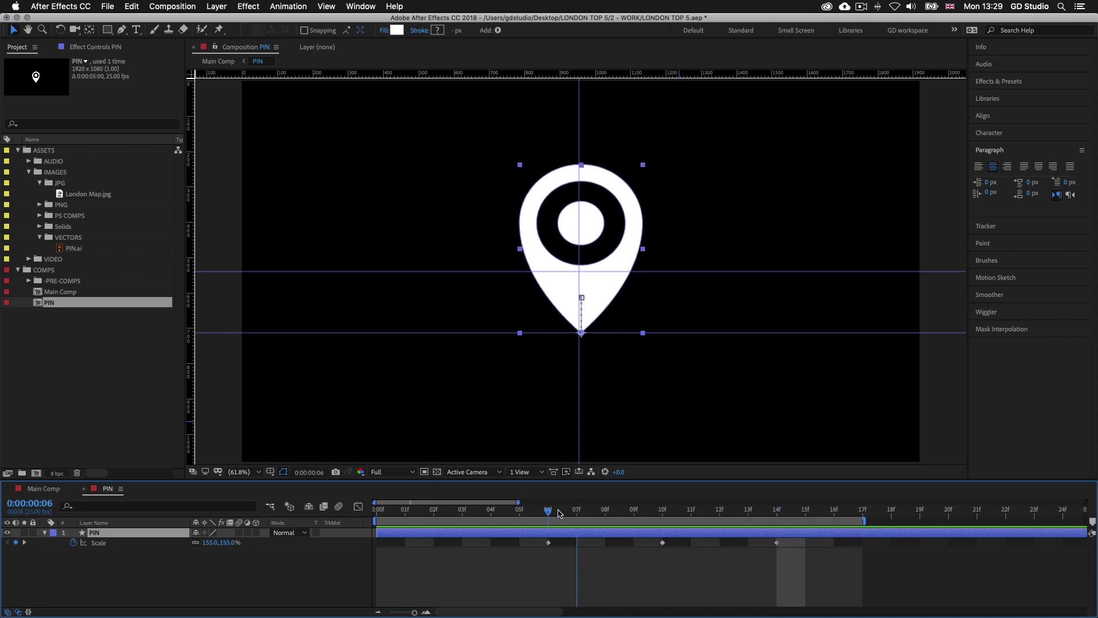
key("t")
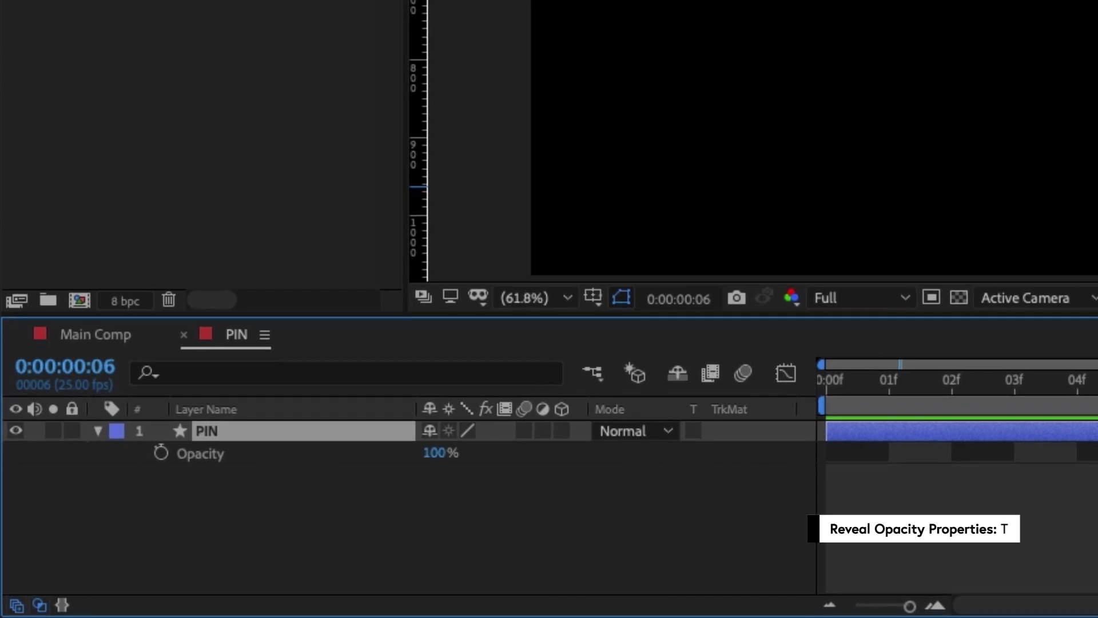
Step: Keyframe Opacity at 100% on frame 6 and 0% on frame 0, then preview the fade-in
left_click(162, 455)
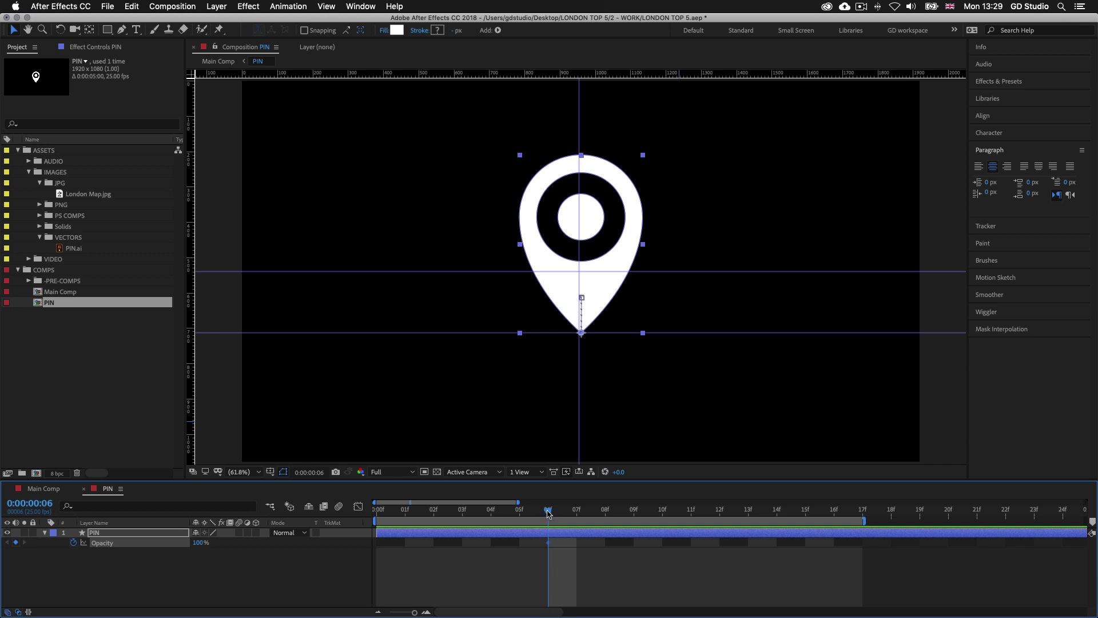
left_click_drag(548, 513, 376, 513)
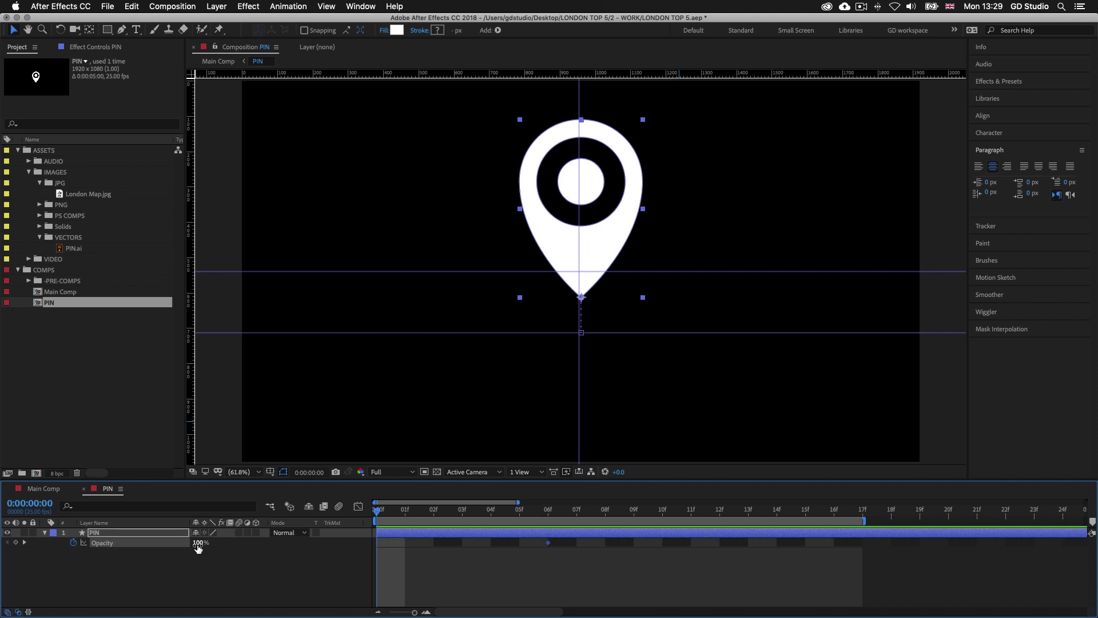
left_click_drag(198, 547, 106, 544)
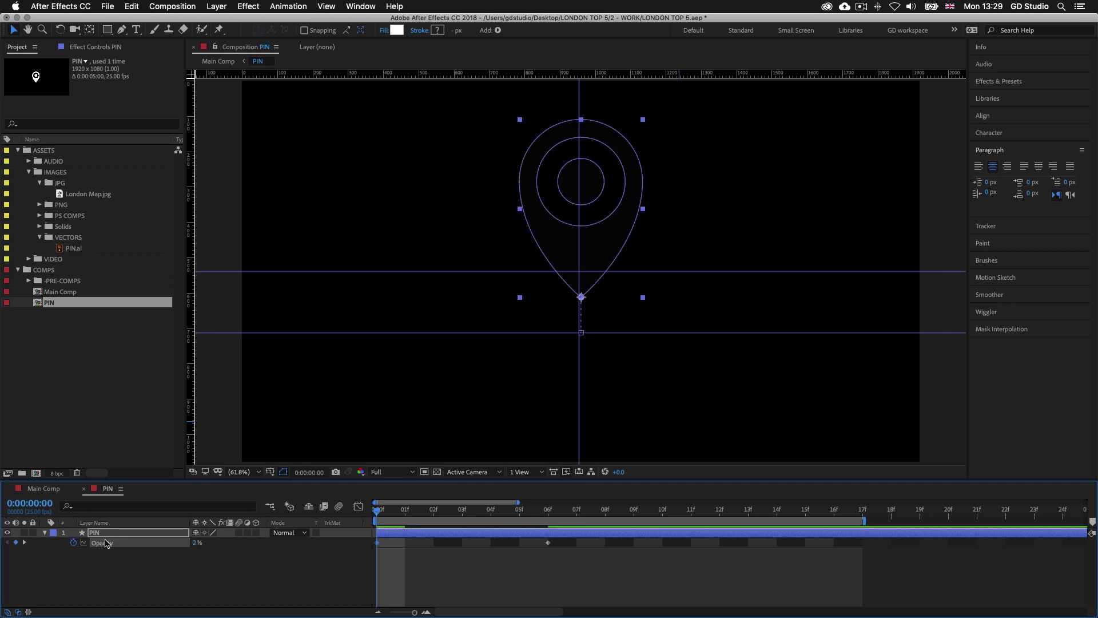
left_click_drag(197, 542, 188, 543)
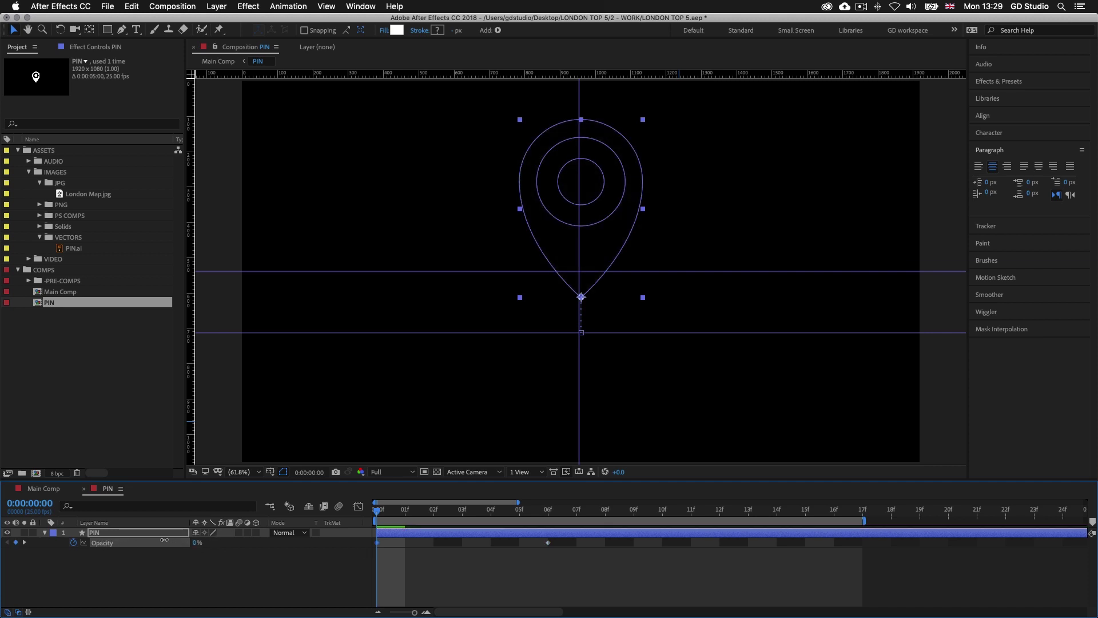
key("space")
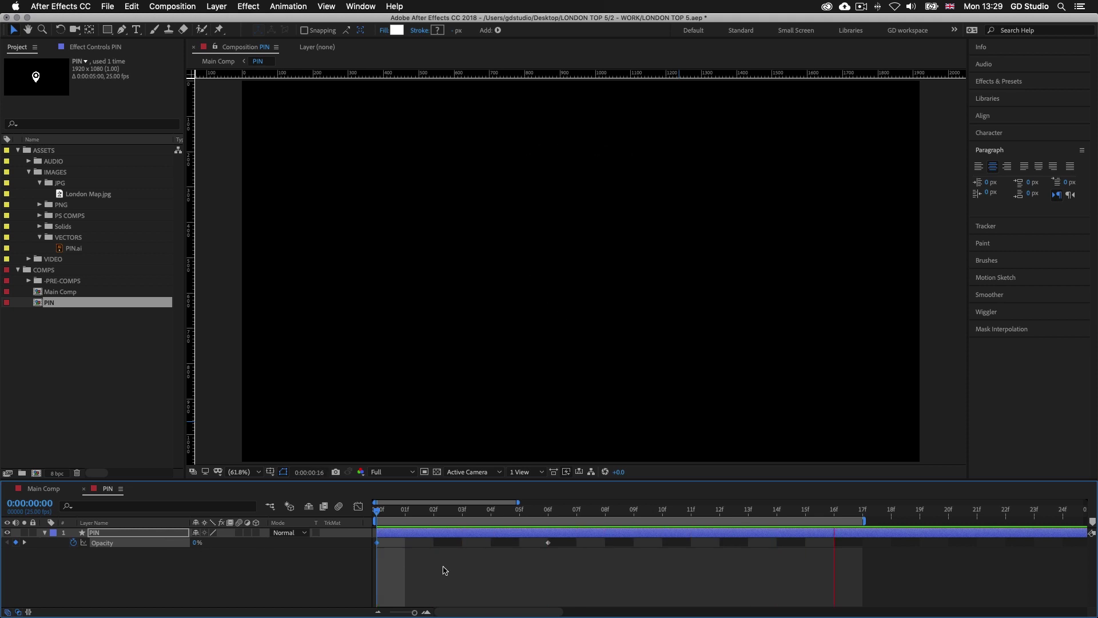
key("space")
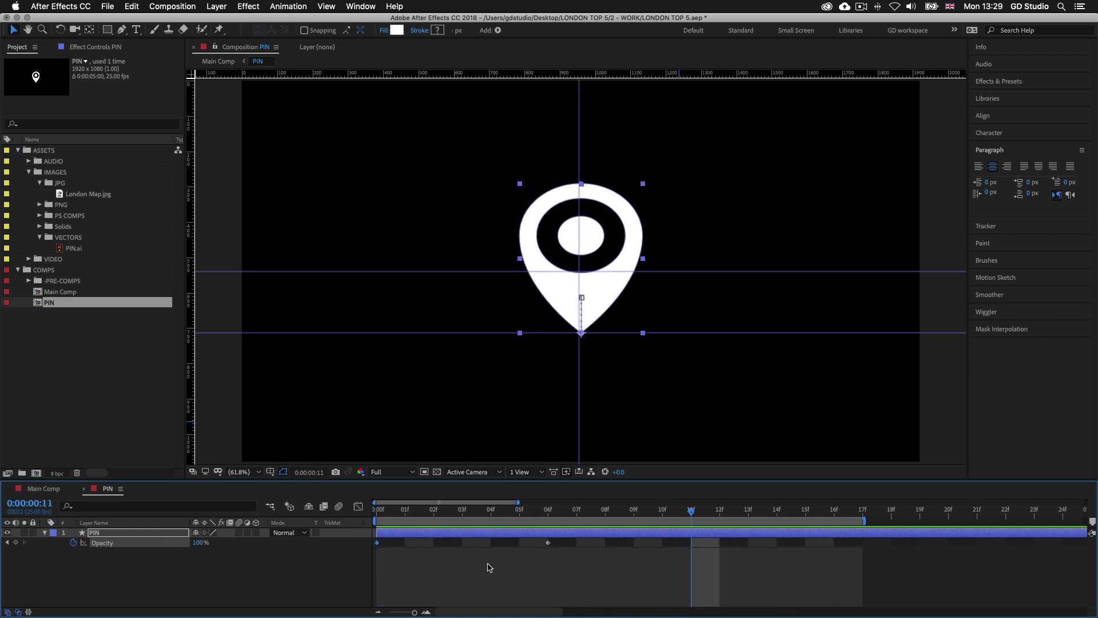
left_click(544, 536)
Step: Reveal all keyframed properties with U, widen the timeline view, and preview the animation
key("u")
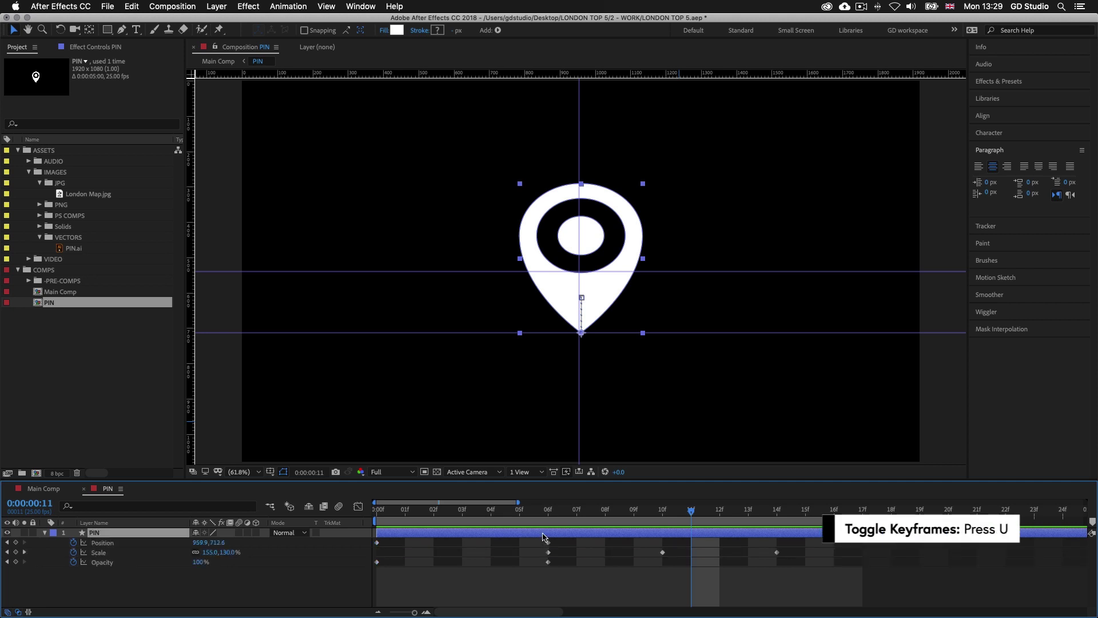
left_click_drag(414, 612, 406, 612)
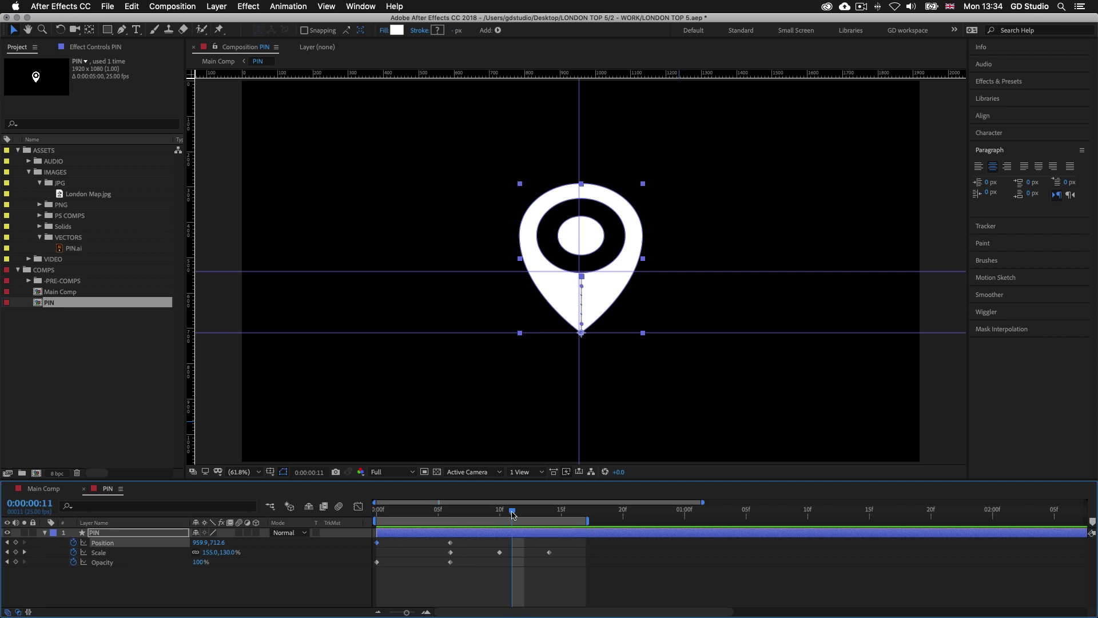
key("space")
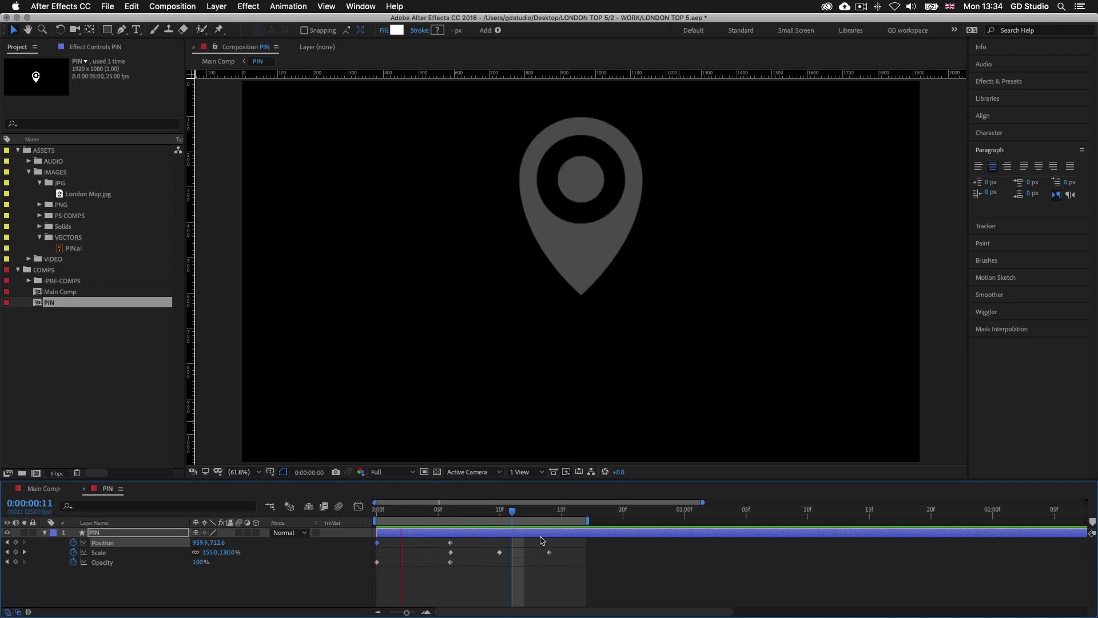
key("space")
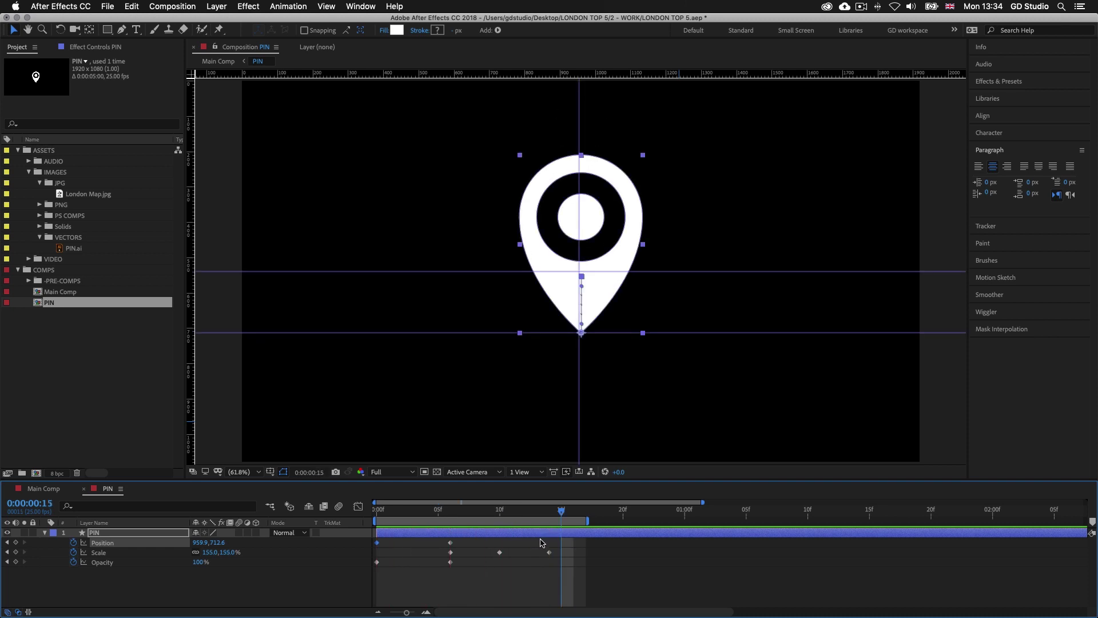
Step: Apply Easy Ease Out to the first Position keyframe and Easy Ease In to the second
right_click(378, 543)
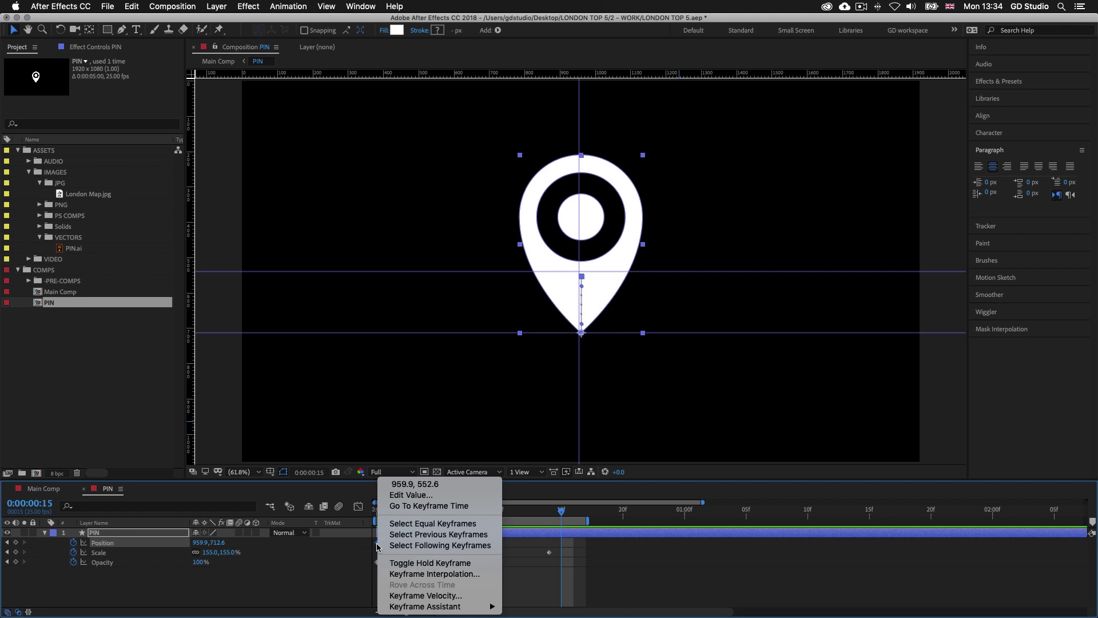
mouse_move(441, 607)
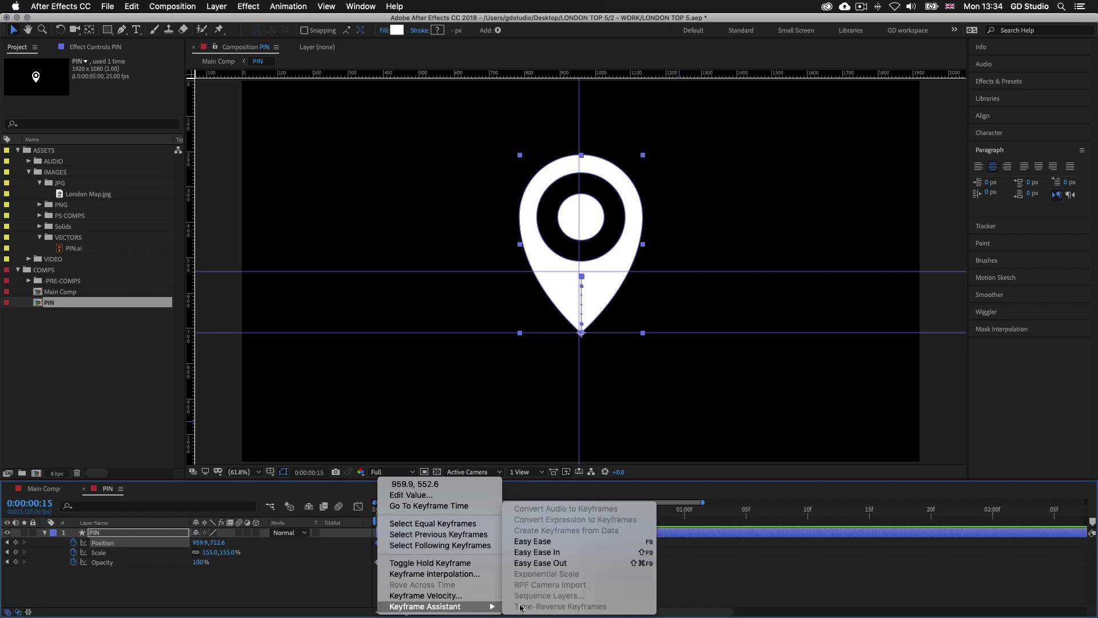
left_click(563, 565)
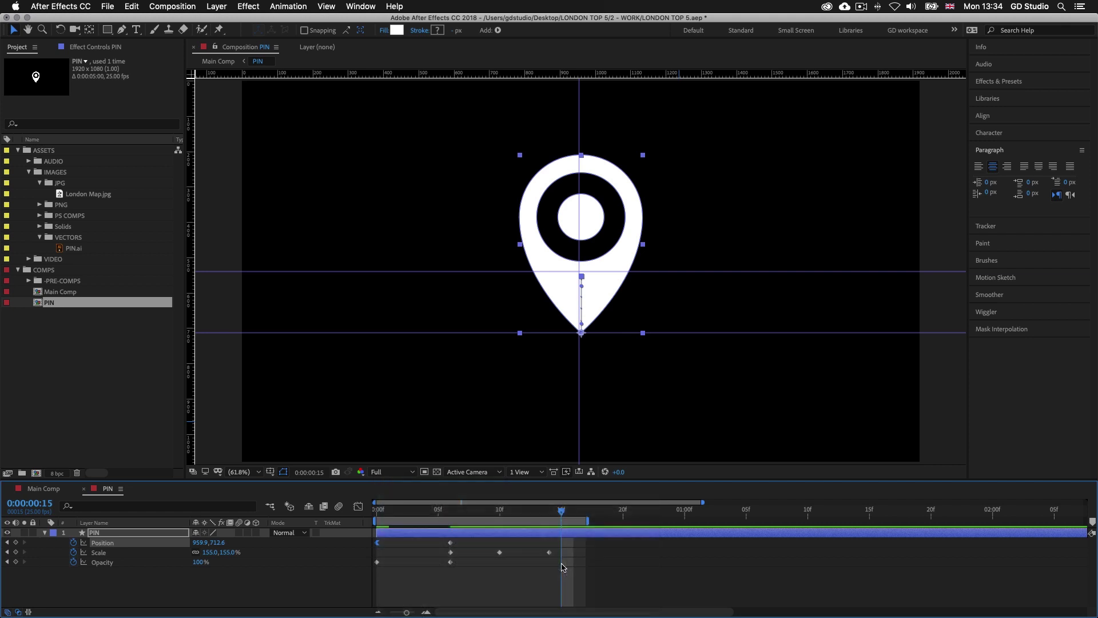
right_click(450, 544)
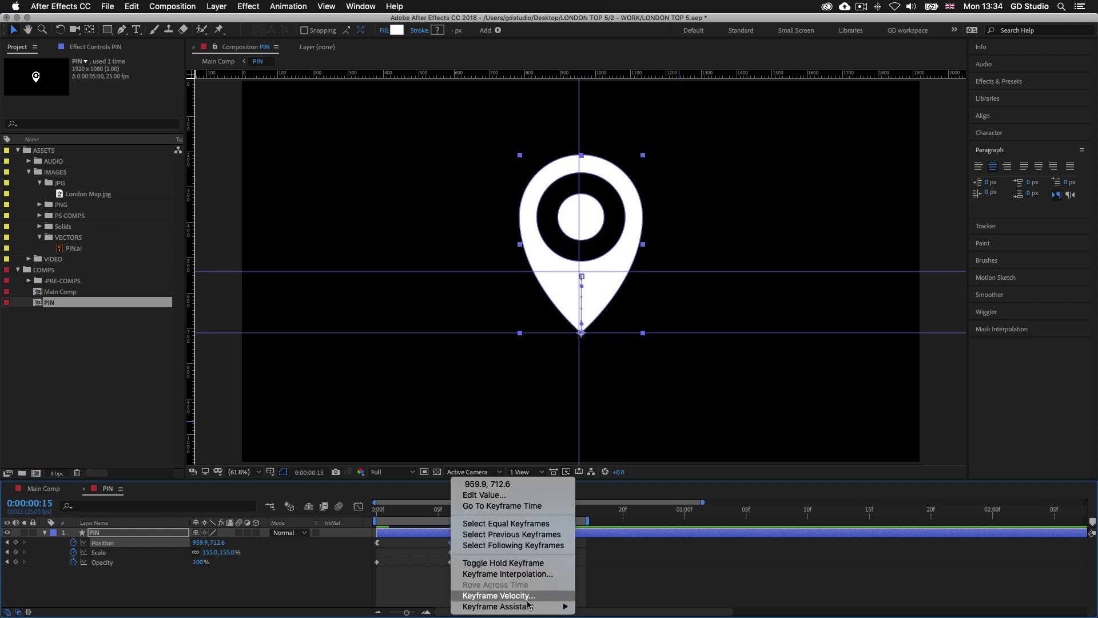
mouse_move(526, 606)
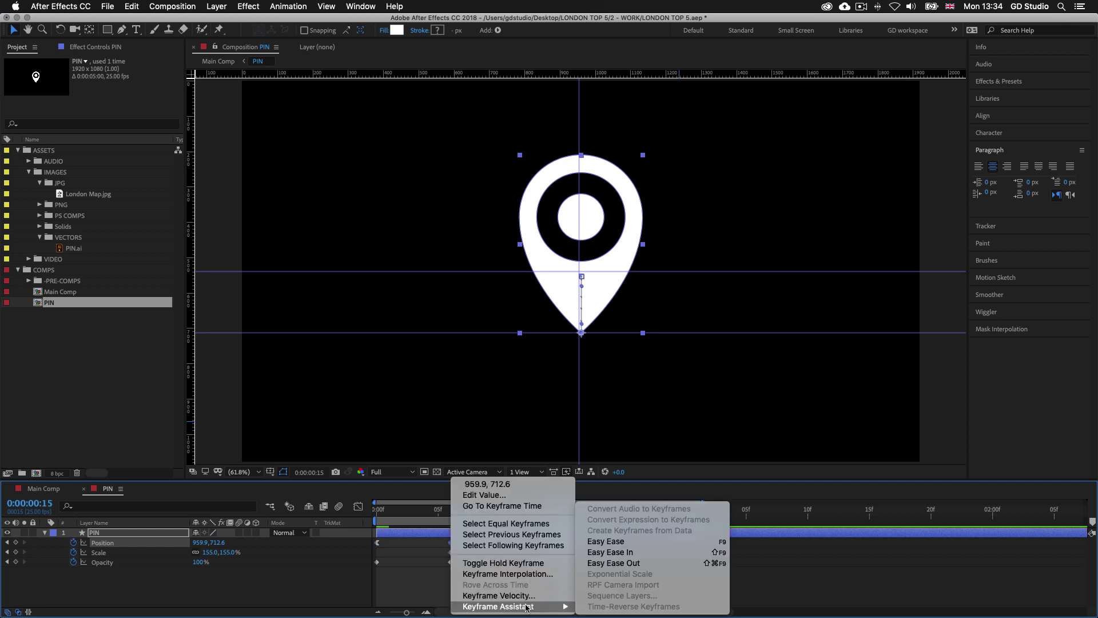
left_click(611, 553)
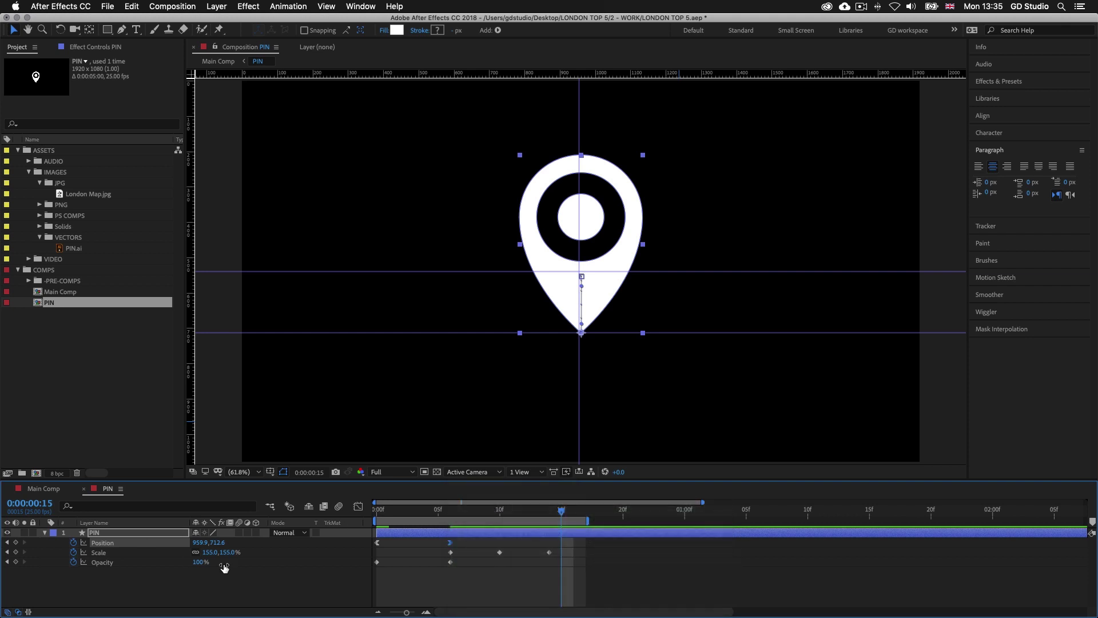
Step: Apply Easy Ease to the middle and last Scale keyframes, then preview the eased motion
left_click(500, 554)
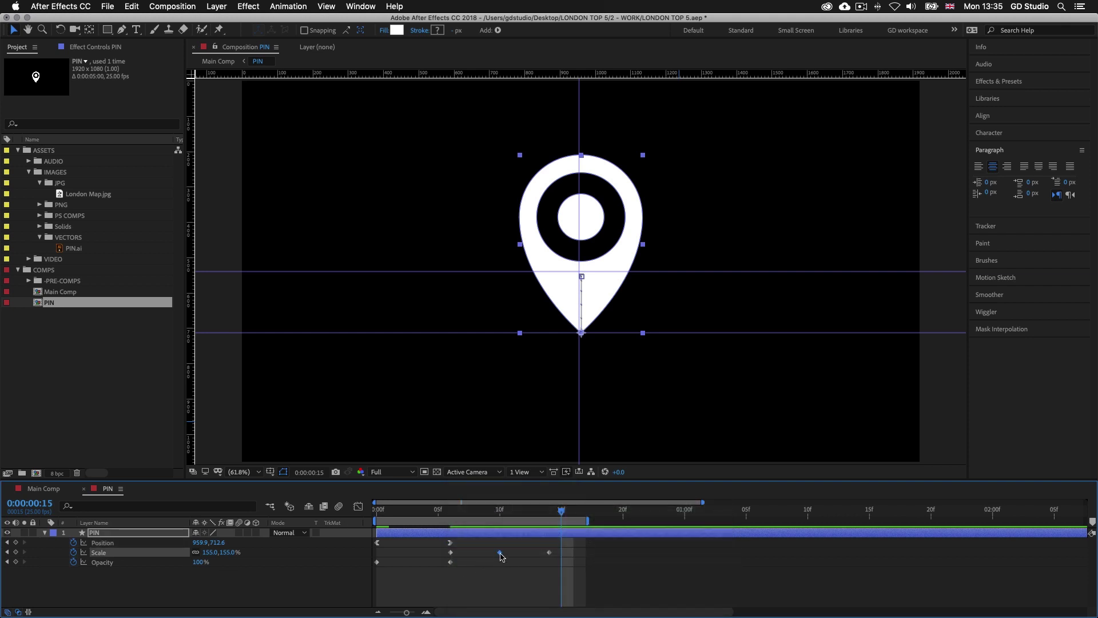
right_click(500, 553)
mouse_move(581, 605)
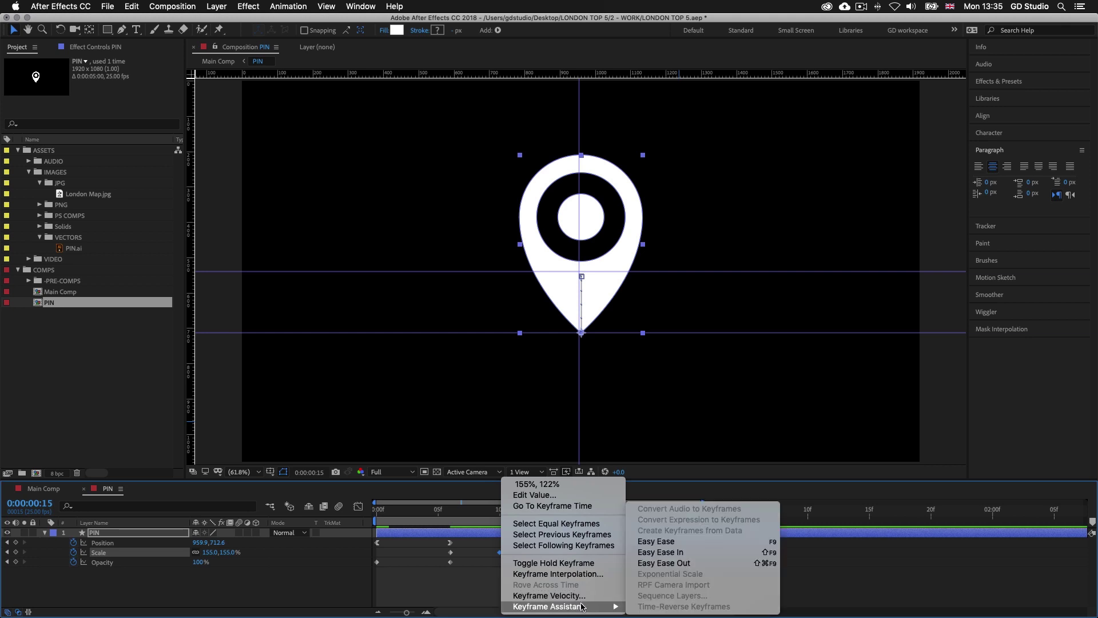
left_click(656, 541)
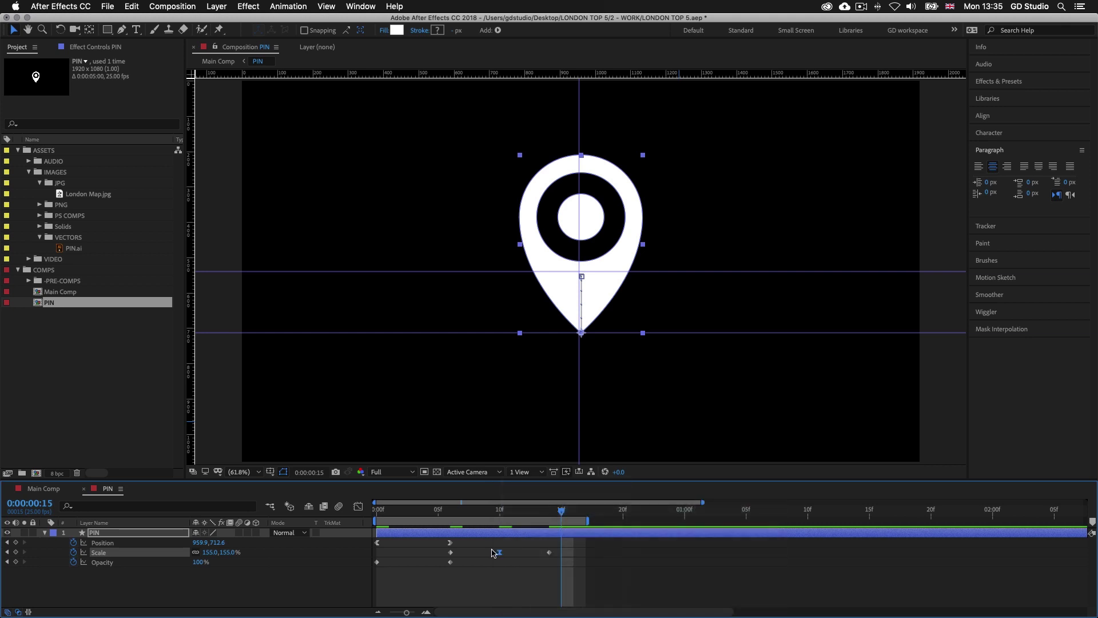
right_click(550, 554)
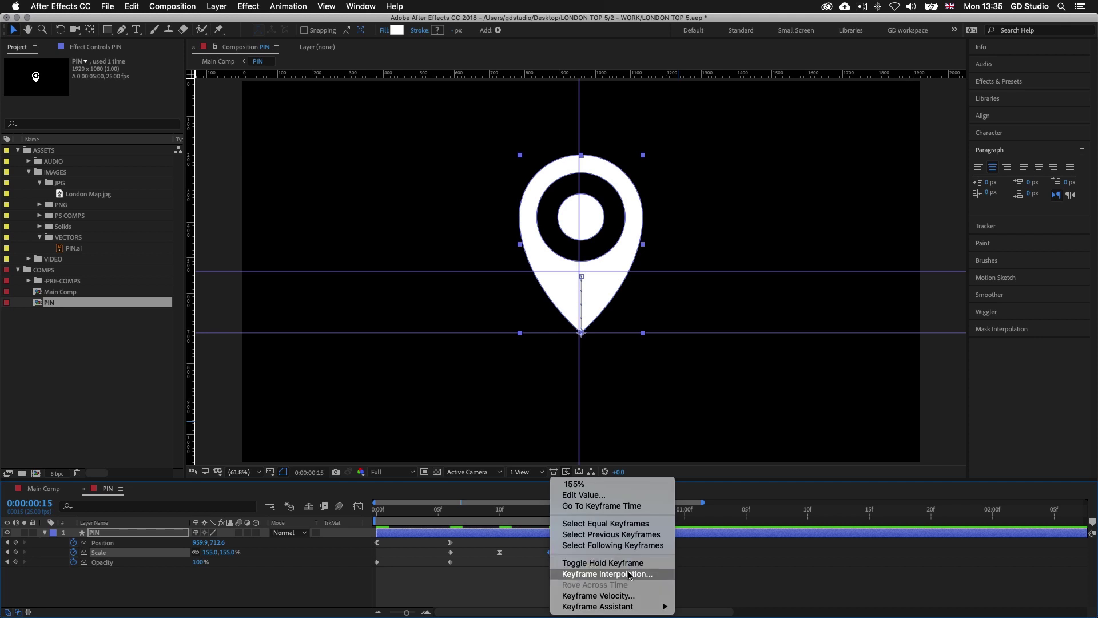
mouse_move(622, 606)
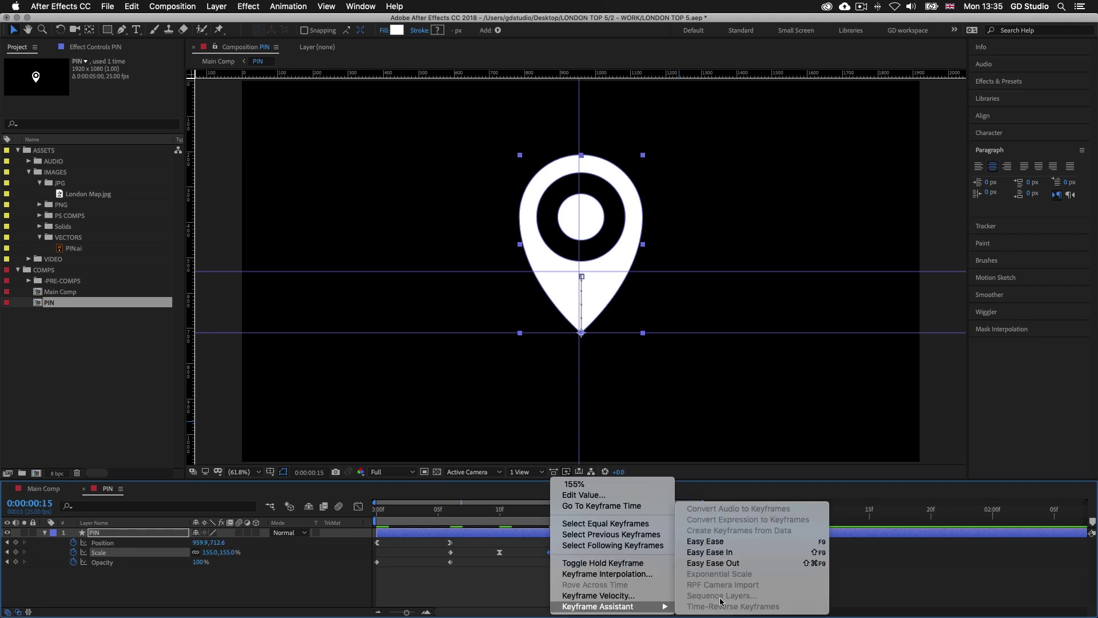
left_click(721, 564)
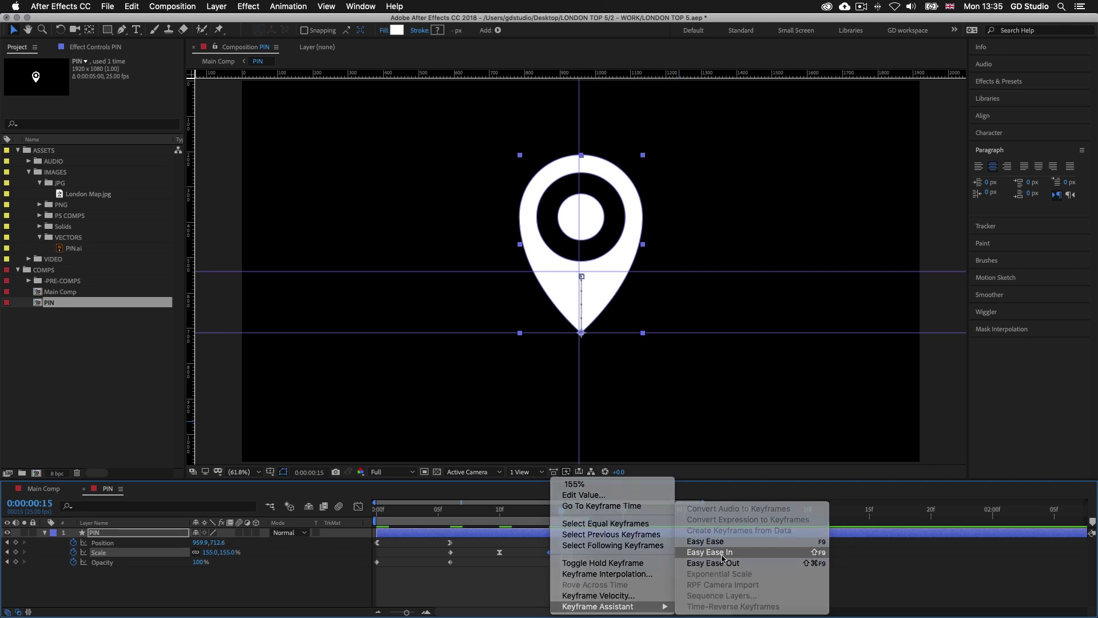
key("space")
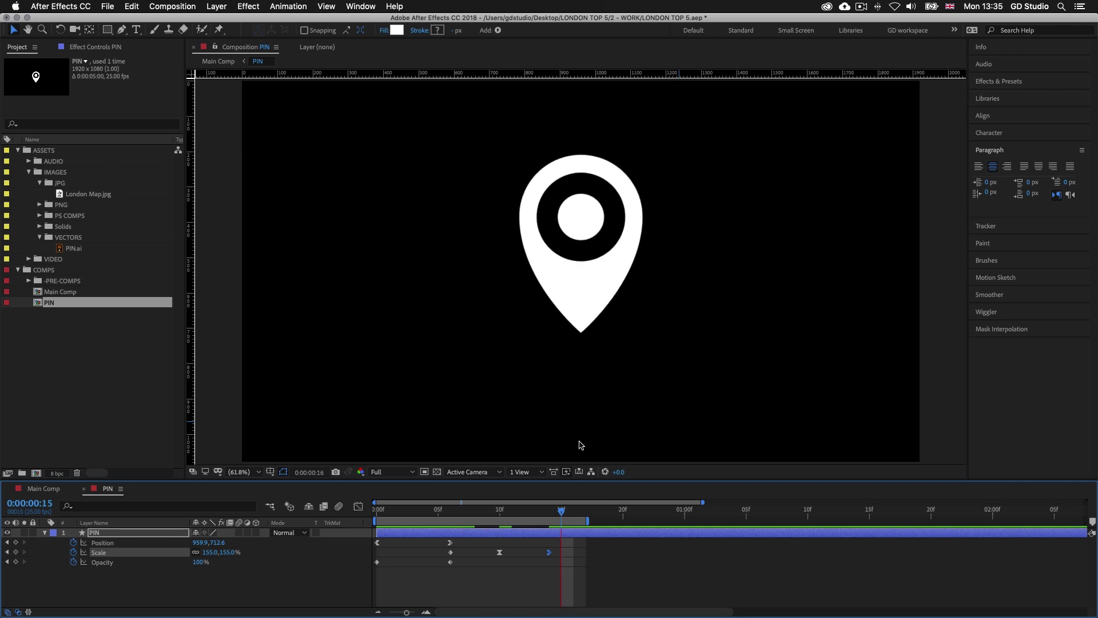
key("space")
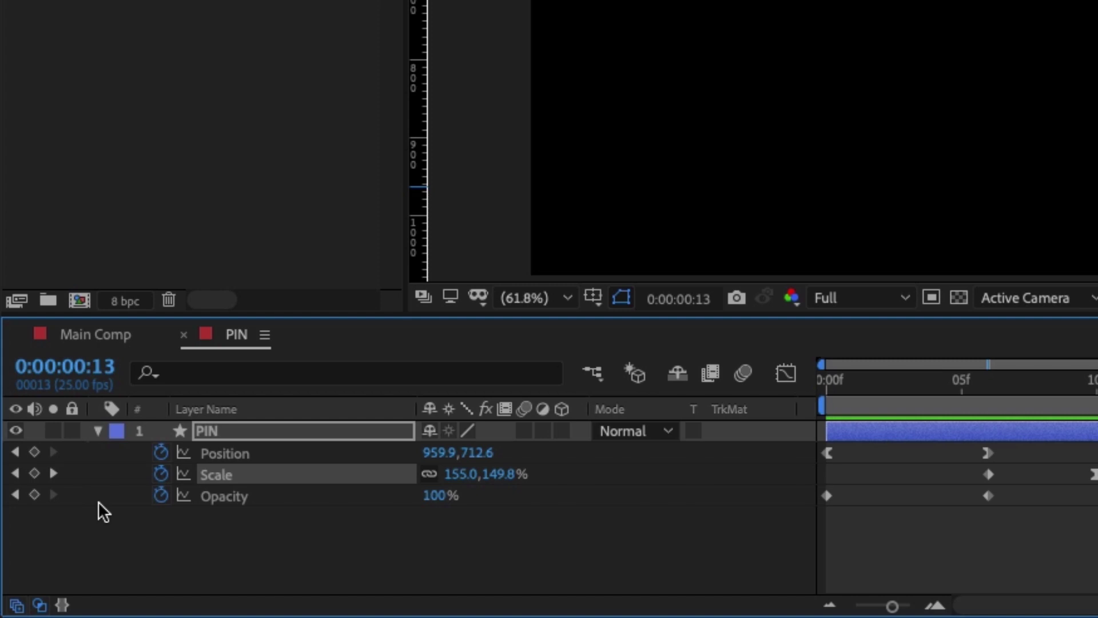
Step: Show the layer Switches and Modes columns together in the timeline
left_click(39, 605)
left_click(16, 605)
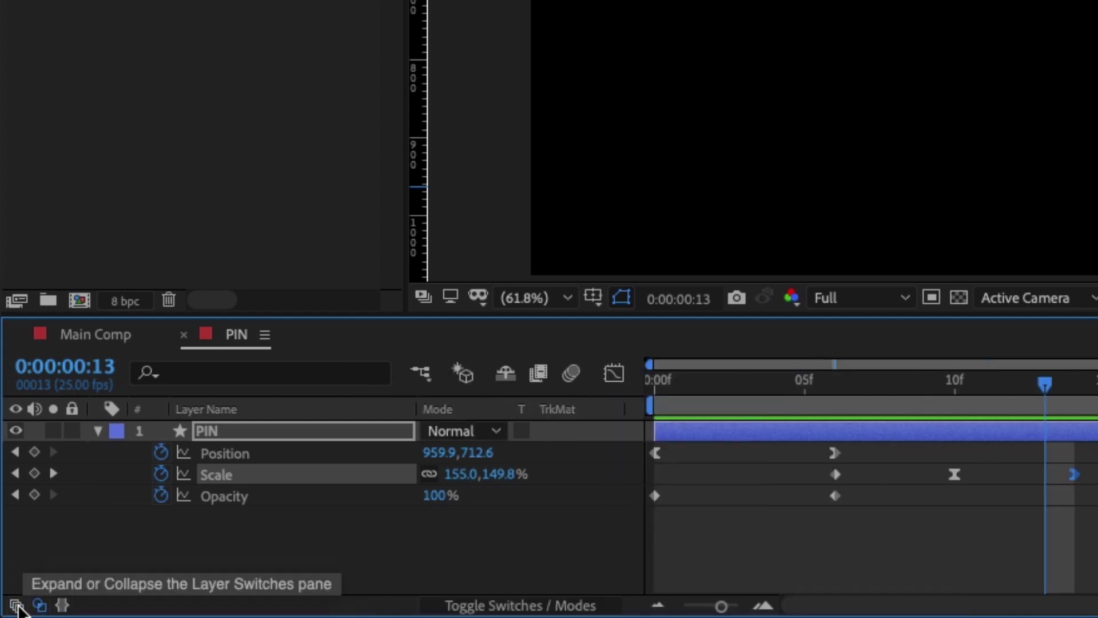
left_click(16, 605)
left_click(16, 606)
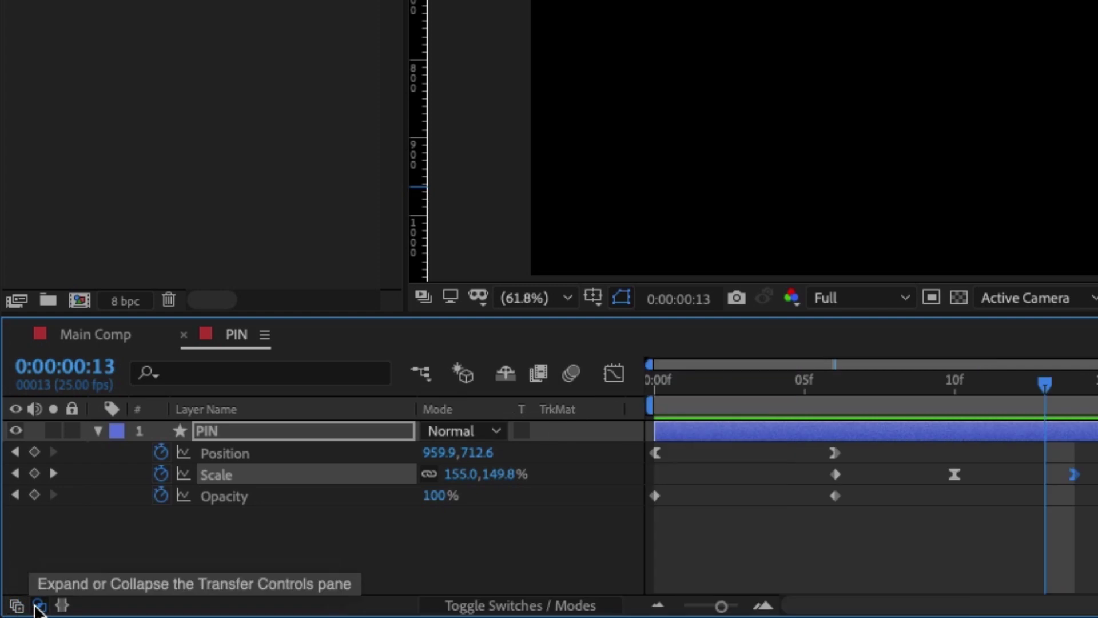
left_click(14, 606)
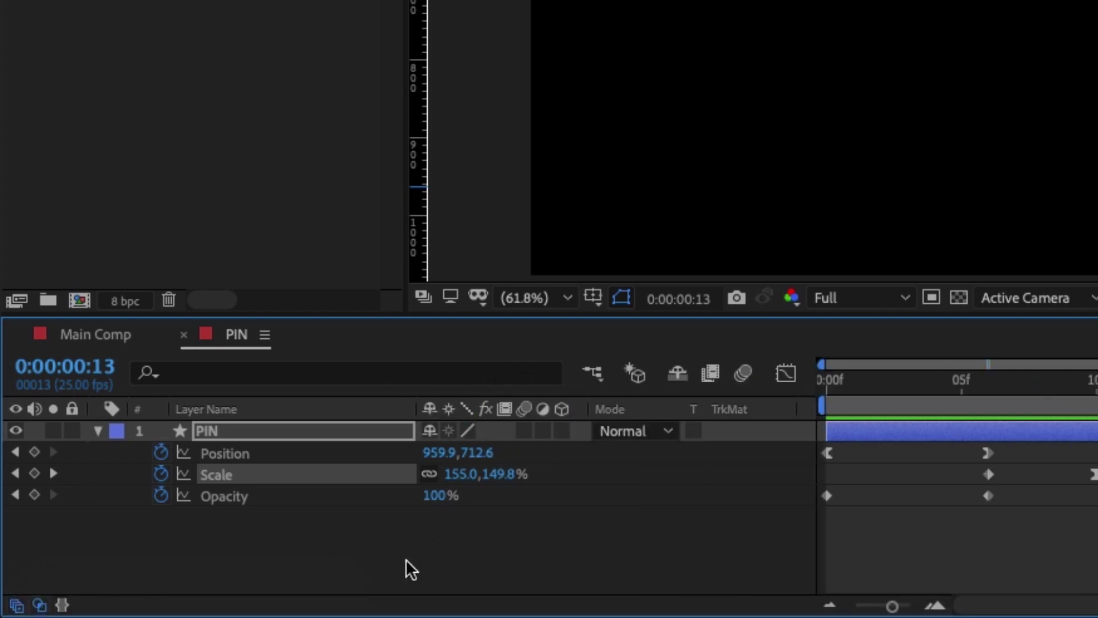
Step: Enable Motion Blur on the PIN layer and the composition, then preview it
left_click(524, 430)
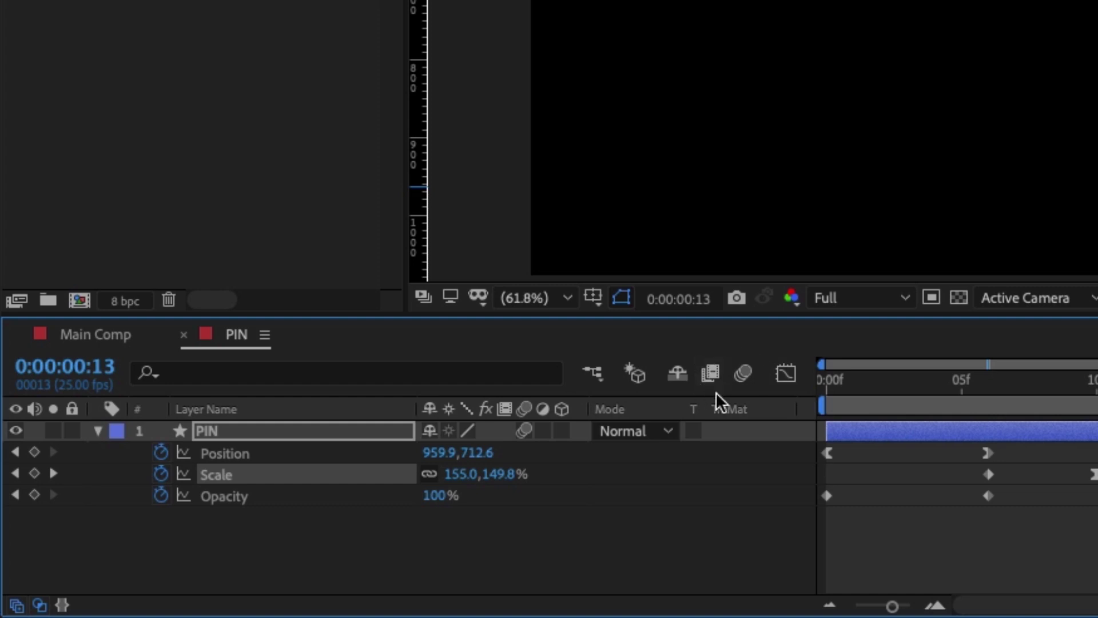
left_click(742, 375)
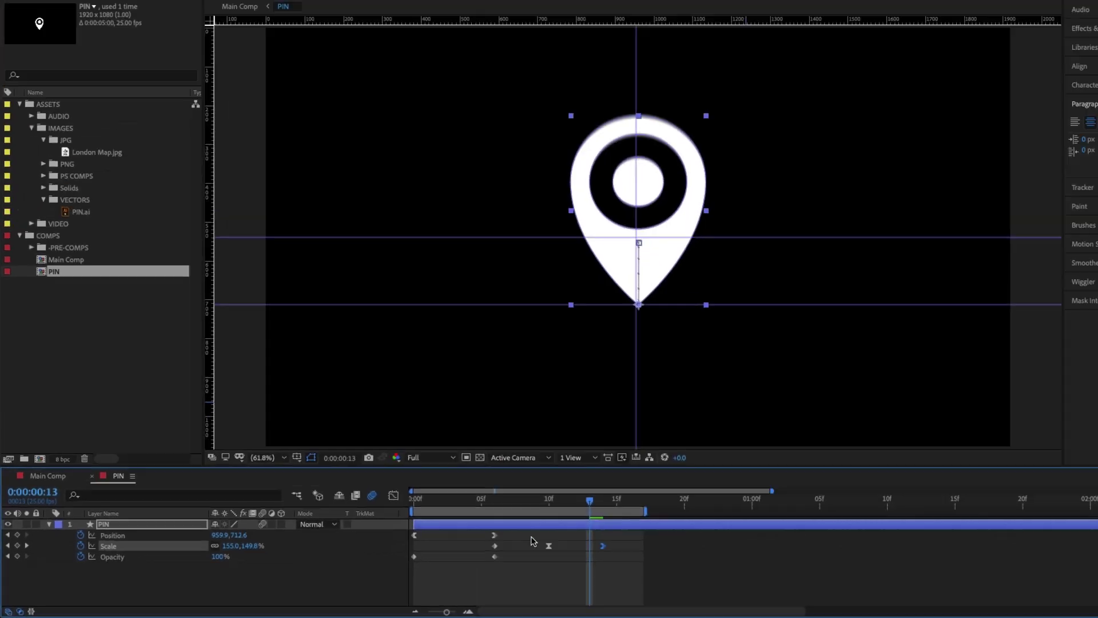
key("space")
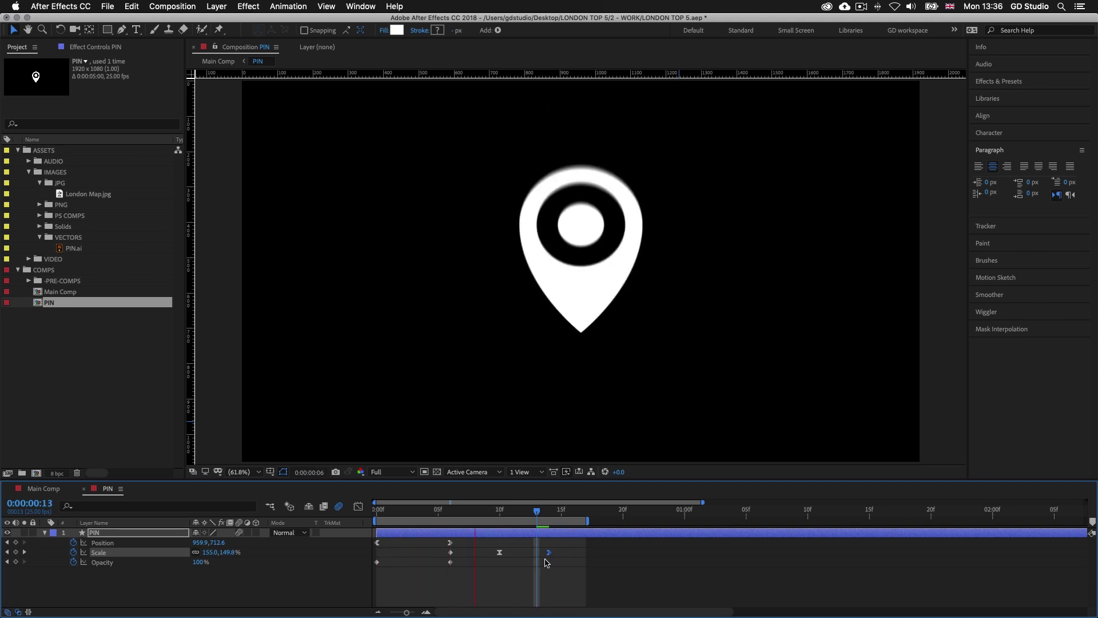
key("space")
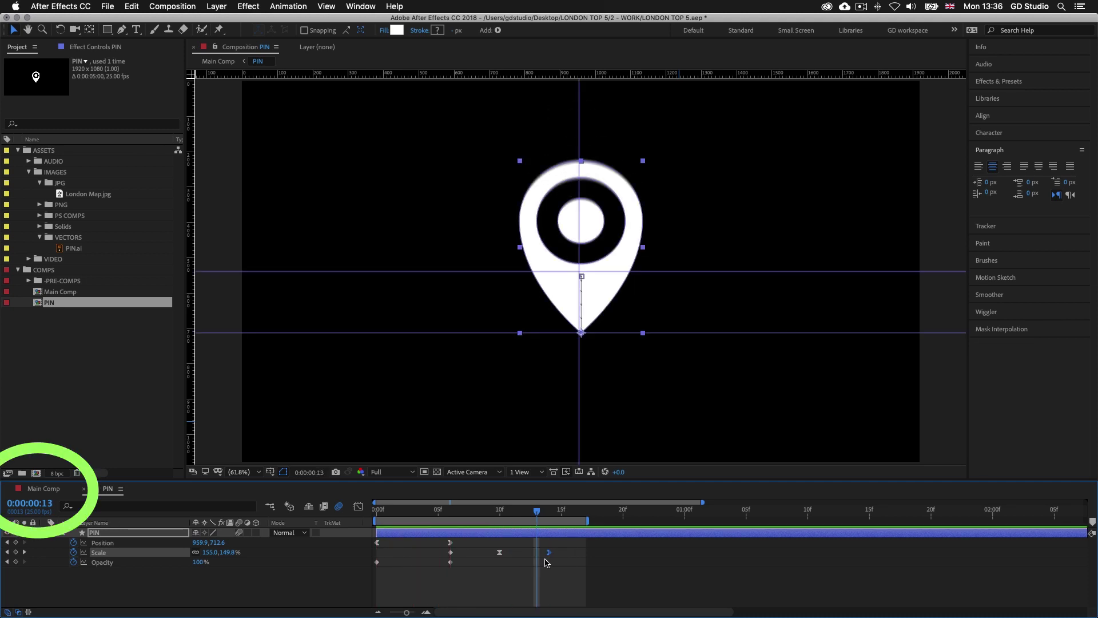
left_click(42, 488)
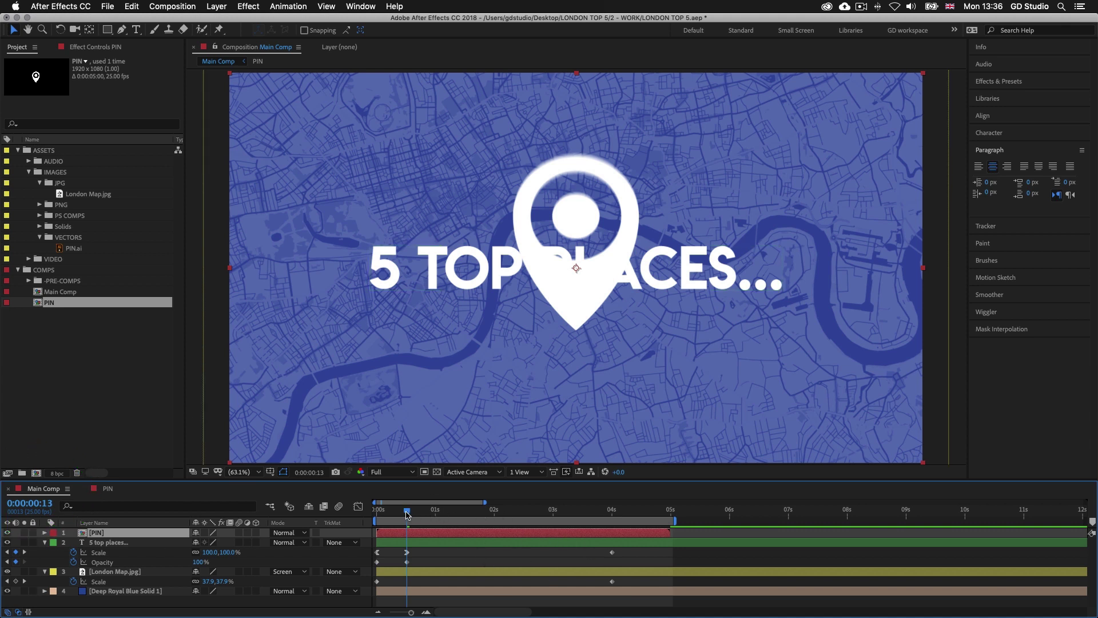
Step: Move the PIN comp into the -PRE-COMPS folder and give the PIN layer a Blue label
left_click_drag(407, 512, 415, 513)
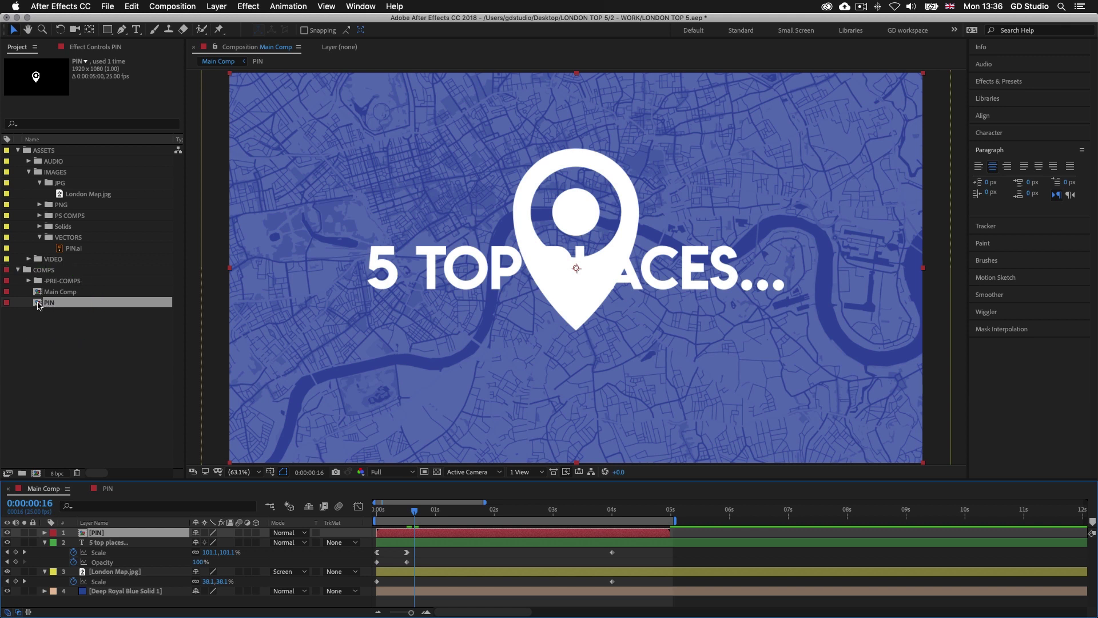
left_click_drag(39, 305, 61, 285)
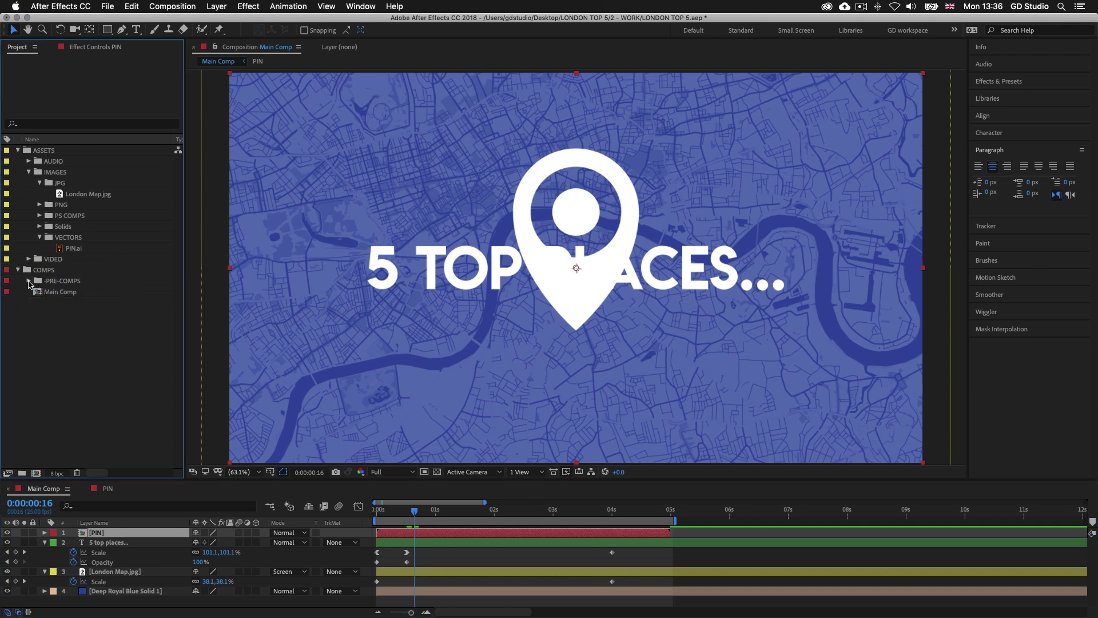
left_click(29, 281)
left_click(53, 532)
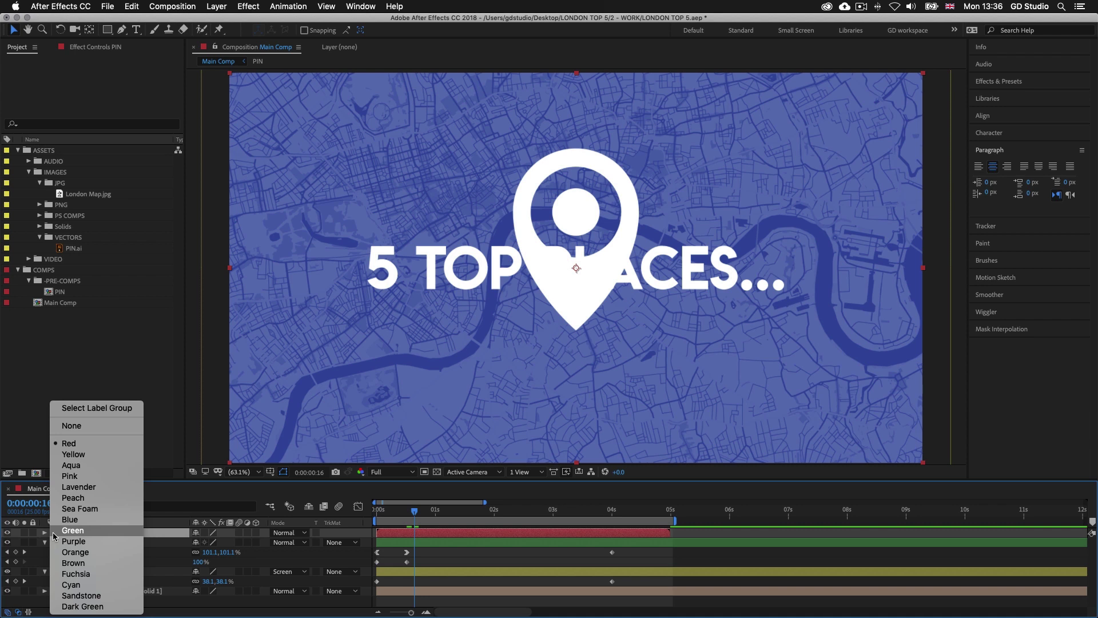
left_click(70, 519)
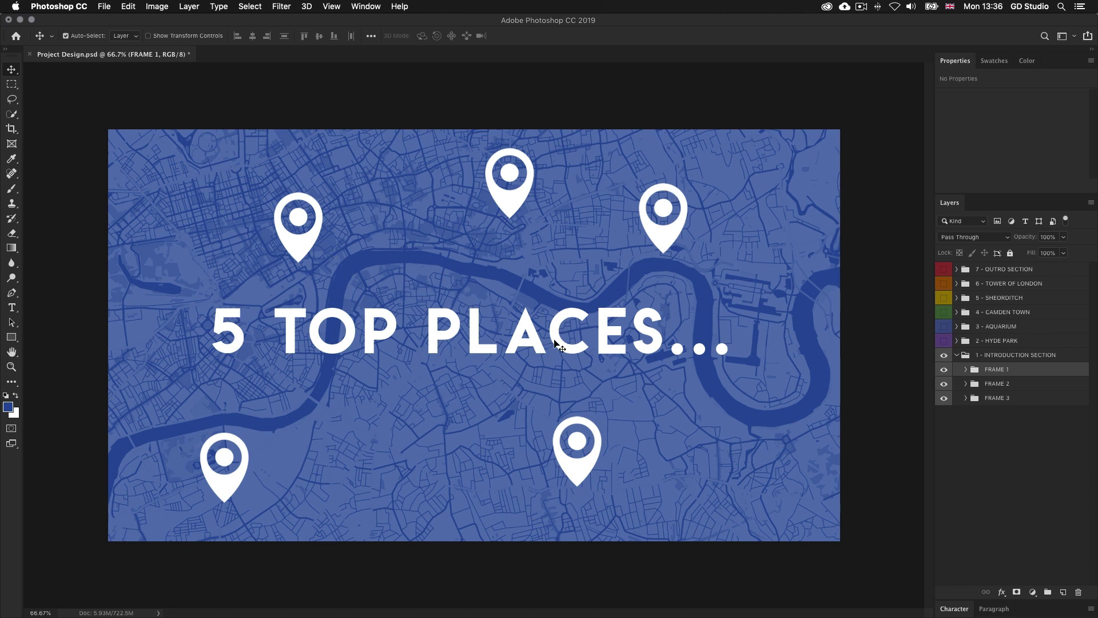
Step: Measure the title's edge distances in Photoshop, then show the PIN layer's Scale in After Effects
key("super")
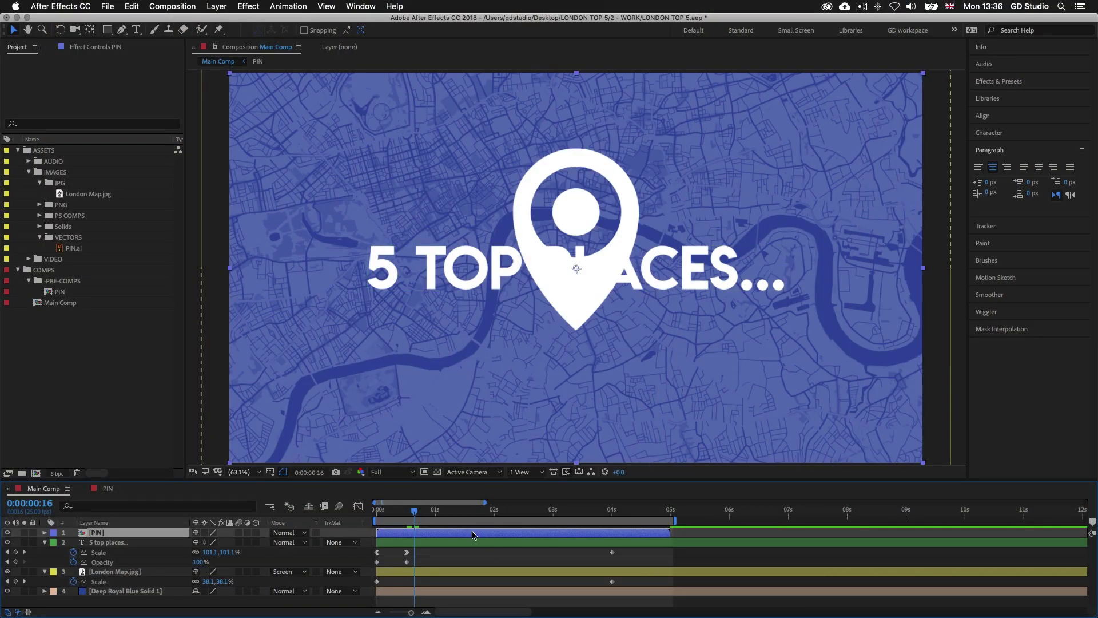
key("s")
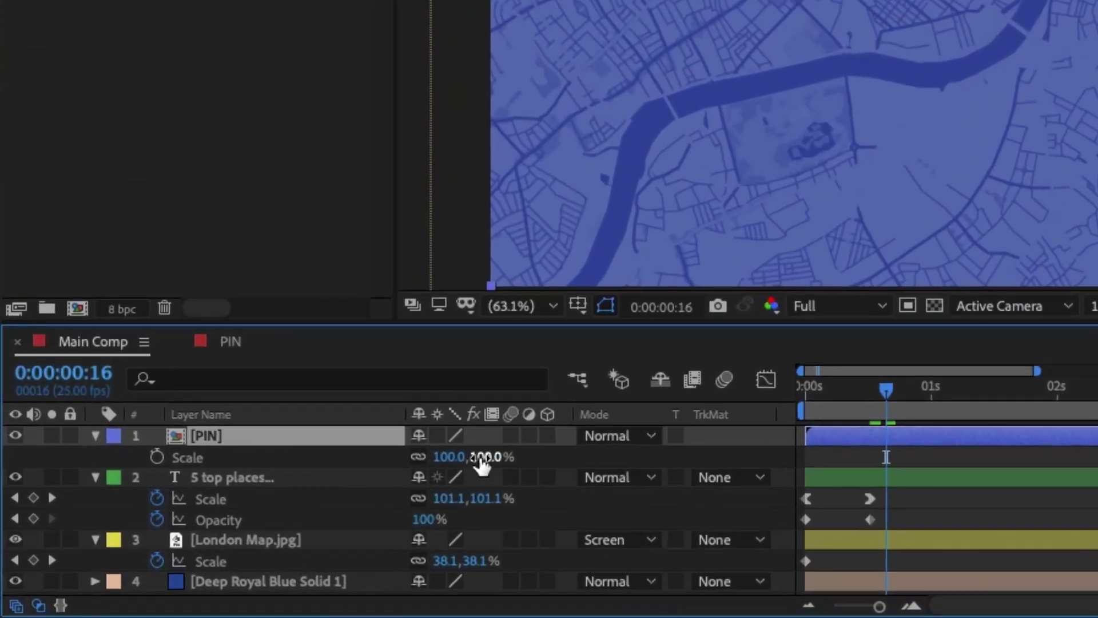
Step: Scale the pin to 40% and place it at the upper left of the map
left_click_drag(227, 544, 220, 543)
left_click_drag(482, 452, 425, 453)
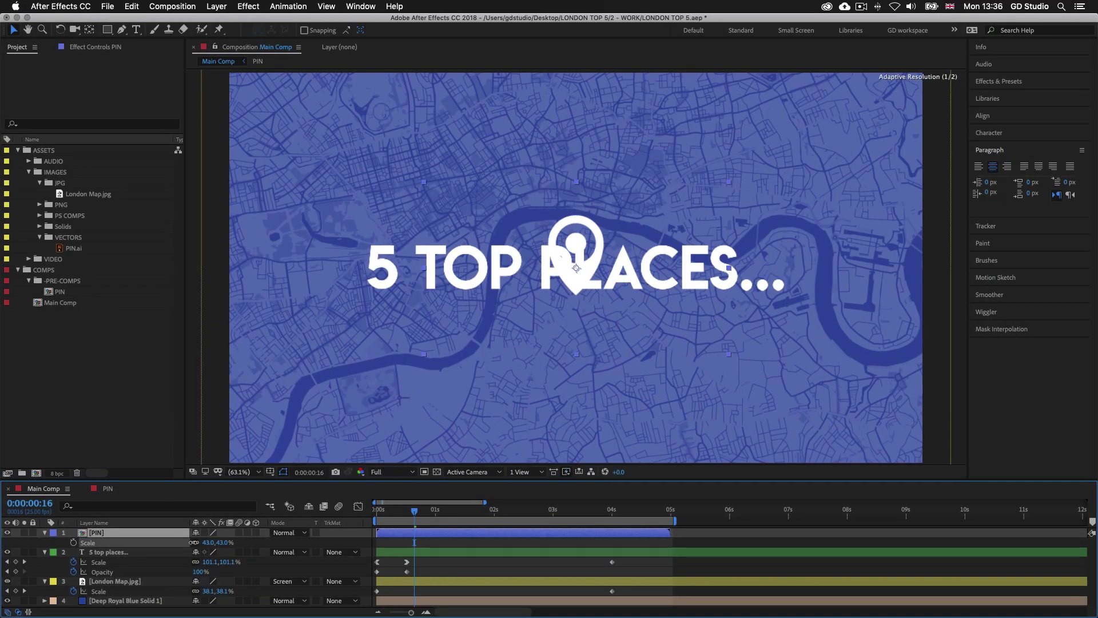
left_click_drag(194, 542, 193, 542)
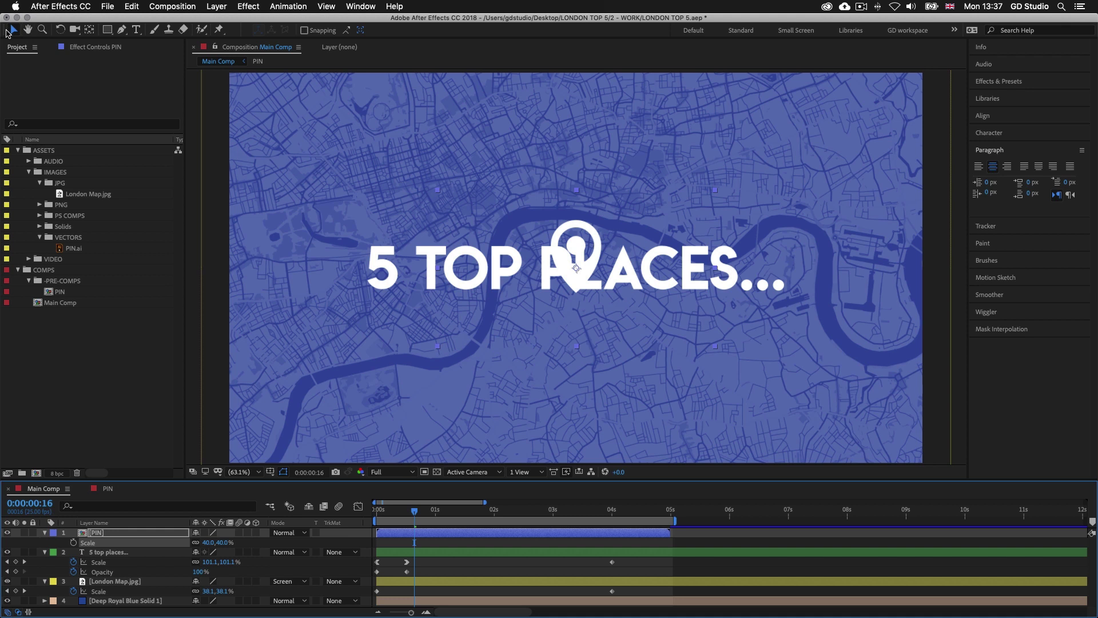
left_click_drag(598, 273, 398, 183)
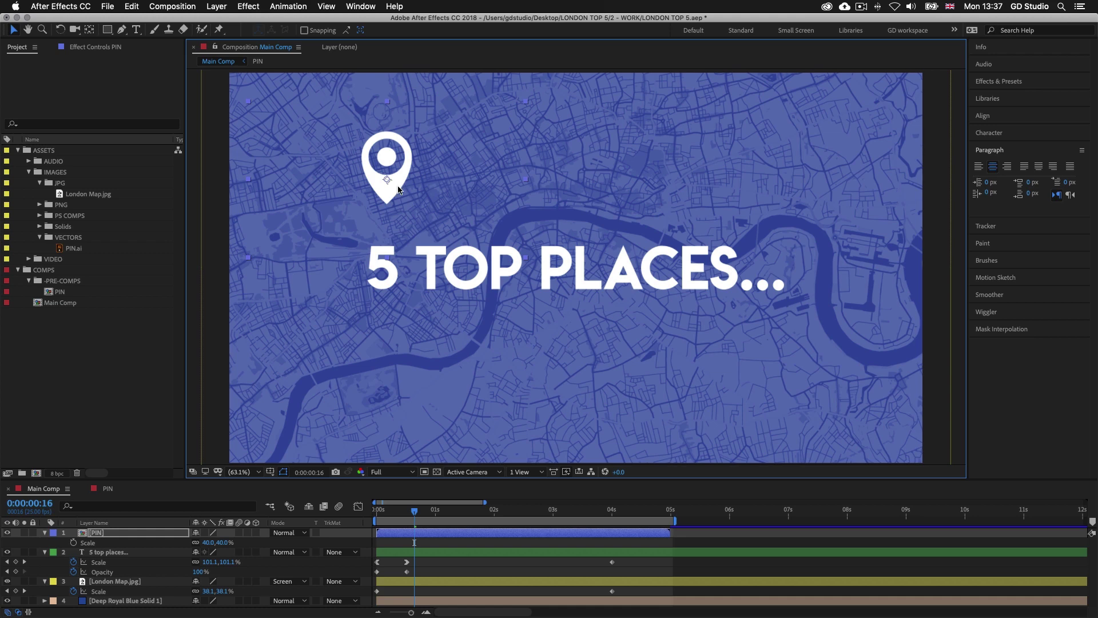
left_click_drag(399, 190, 443, 187)
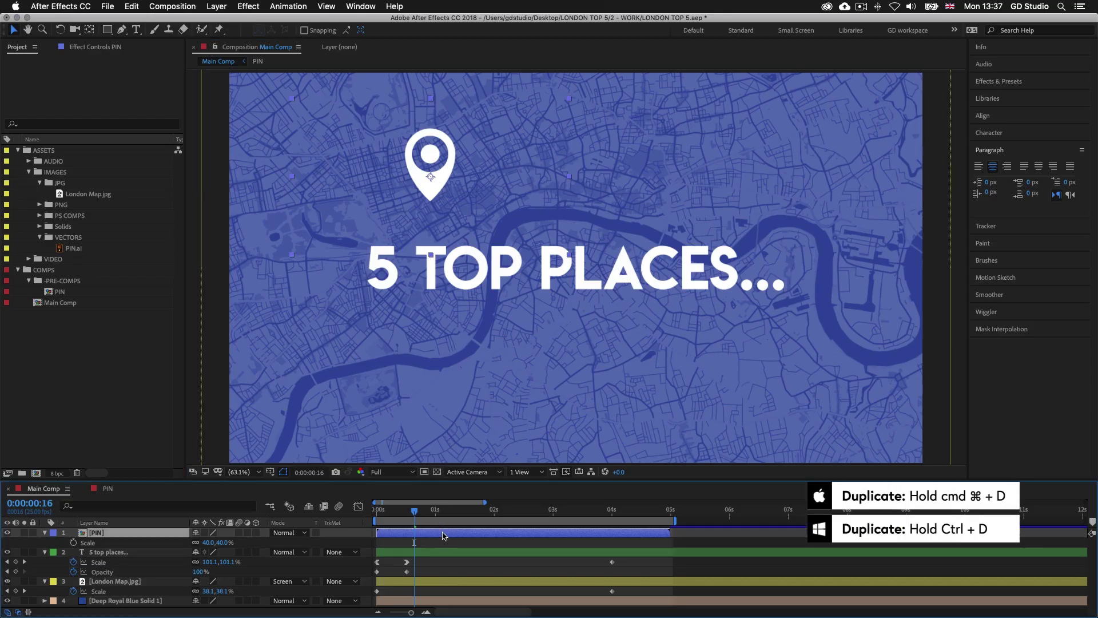
Step: Duplicate the pin and place the copy at the top centre
key("super+d")
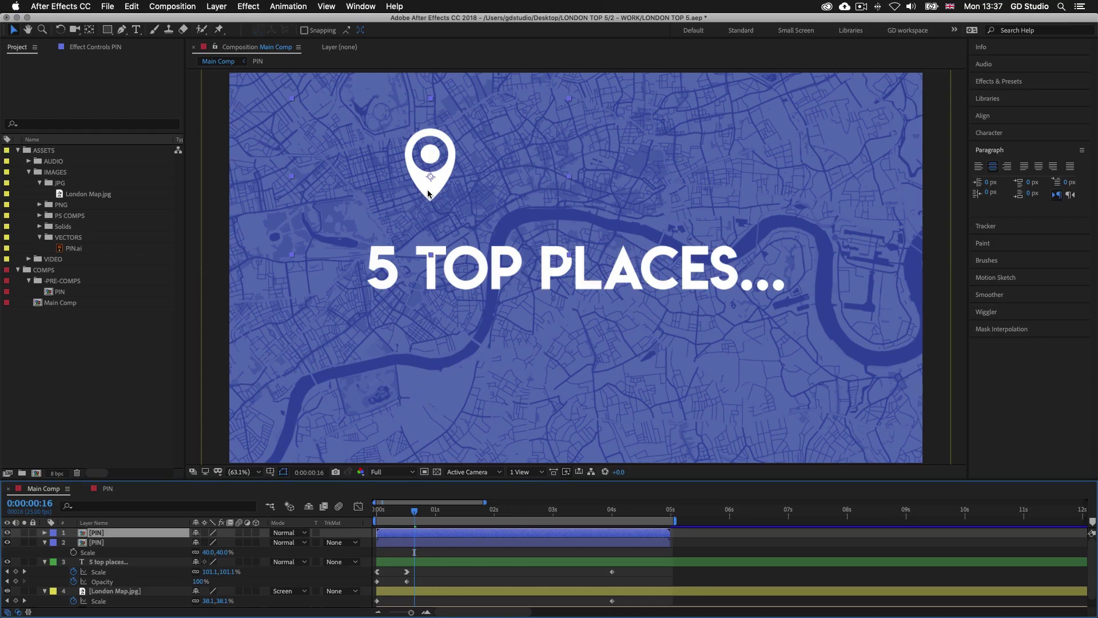
left_click_drag(428, 194, 624, 154)
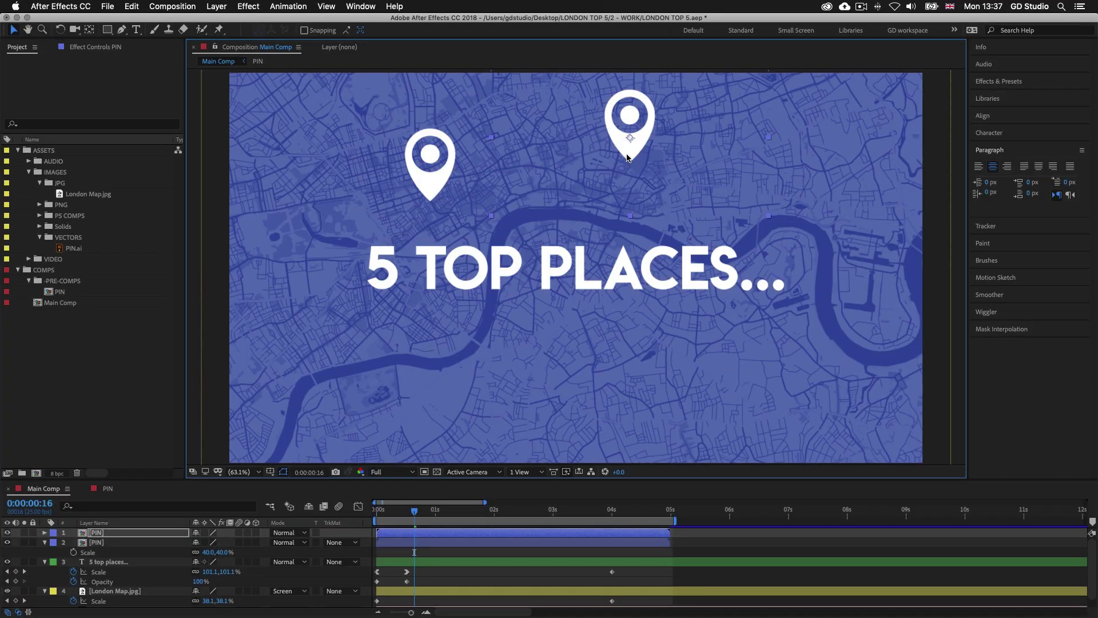
left_click_drag(627, 158, 636, 166)
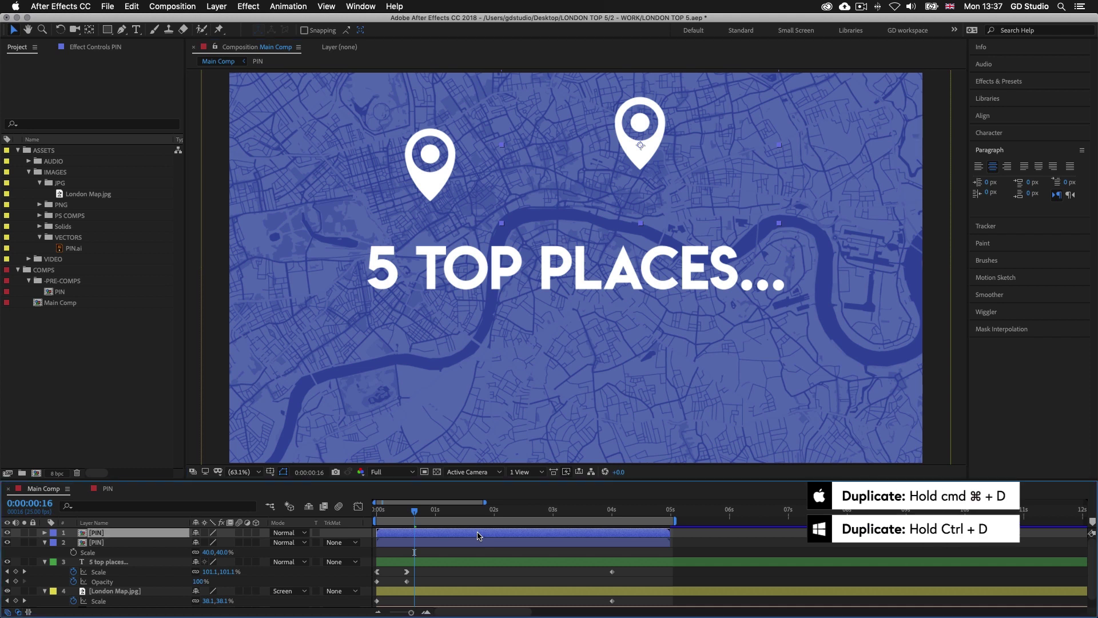
Step: Duplicate the pin twice, placing copies at the upper right and lower left of the map
key("super+d")
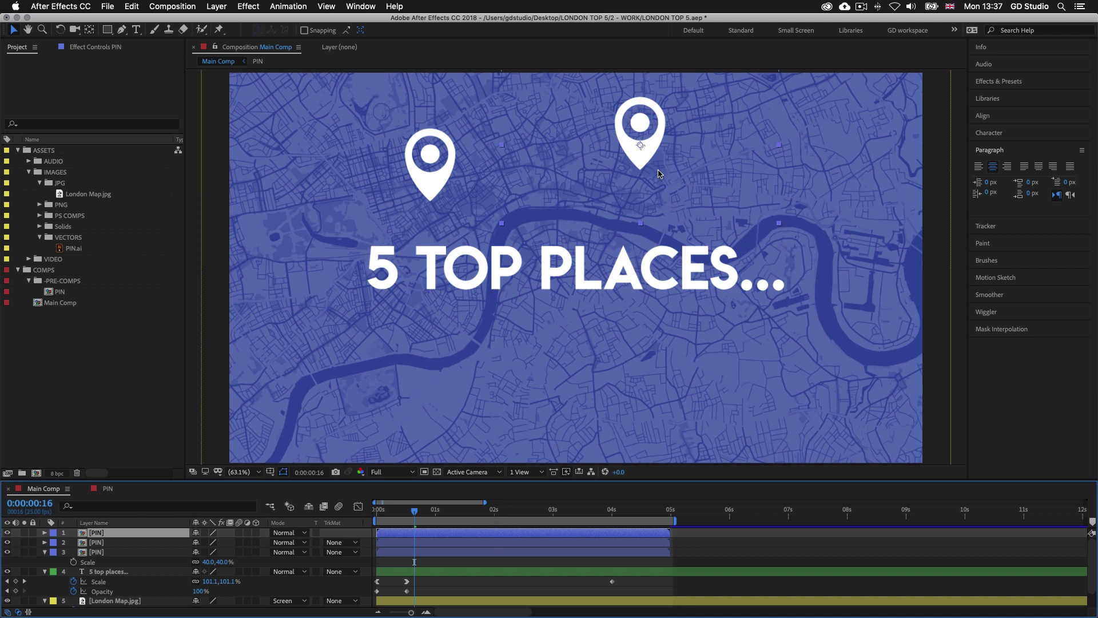
left_click_drag(641, 165, 758, 182)
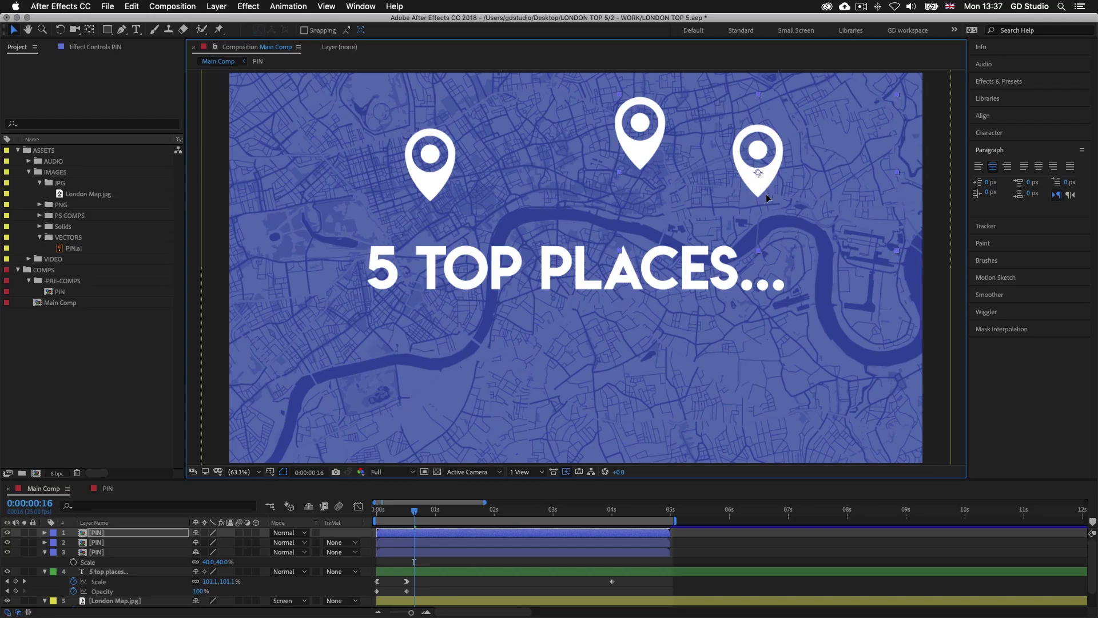
left_click_drag(767, 198, 798, 209)
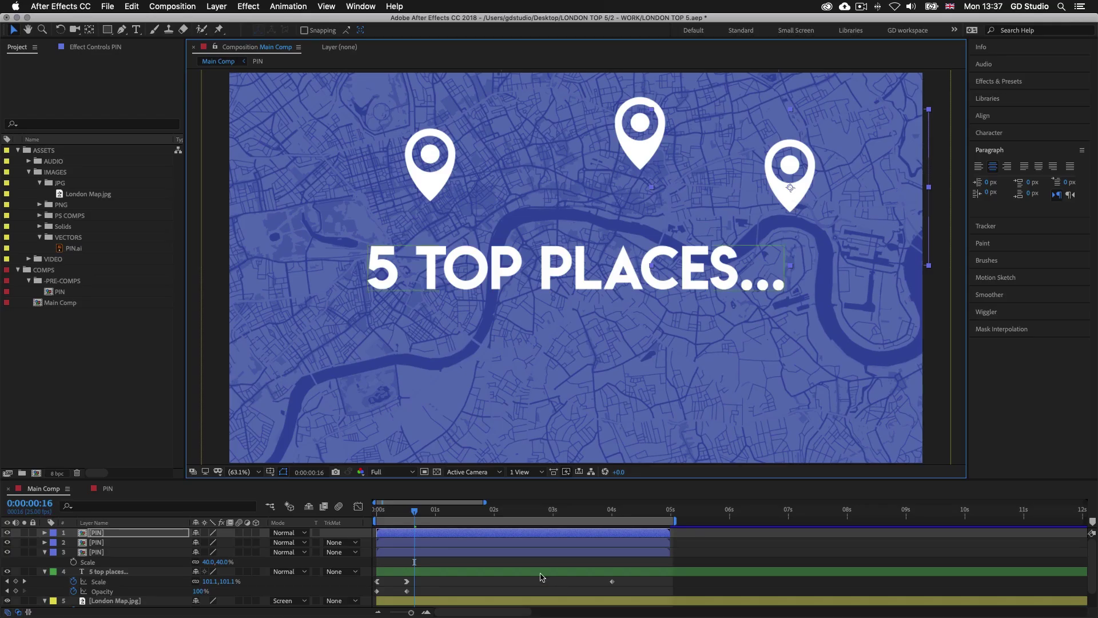
key("super+d")
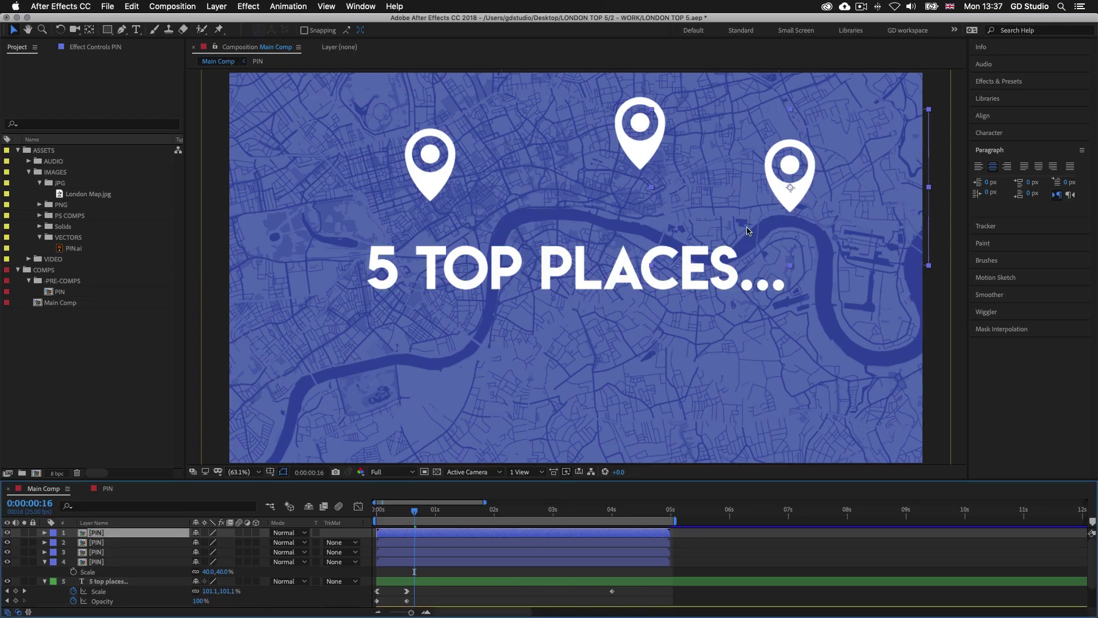
left_click_drag(799, 199, 436, 378)
left_click_drag(435, 378, 378, 400)
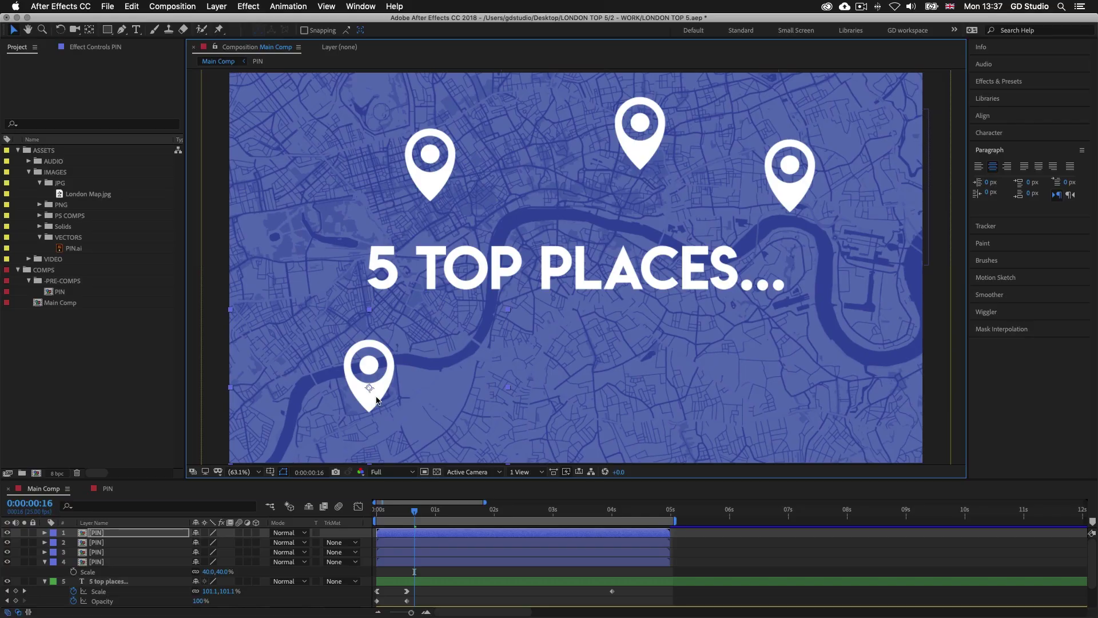
left_click_drag(377, 400, 662, 401)
Step: Add a fifth pin below the title and scrub to check all five
left_click(440, 533)
key("super+d")
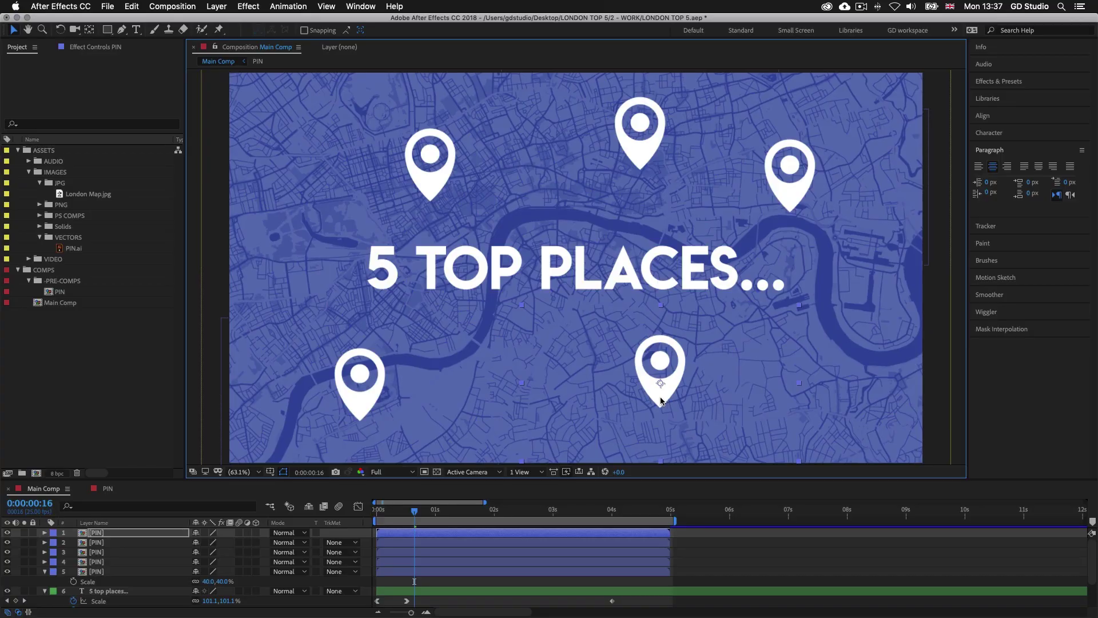
left_click_drag(662, 402, 670, 411)
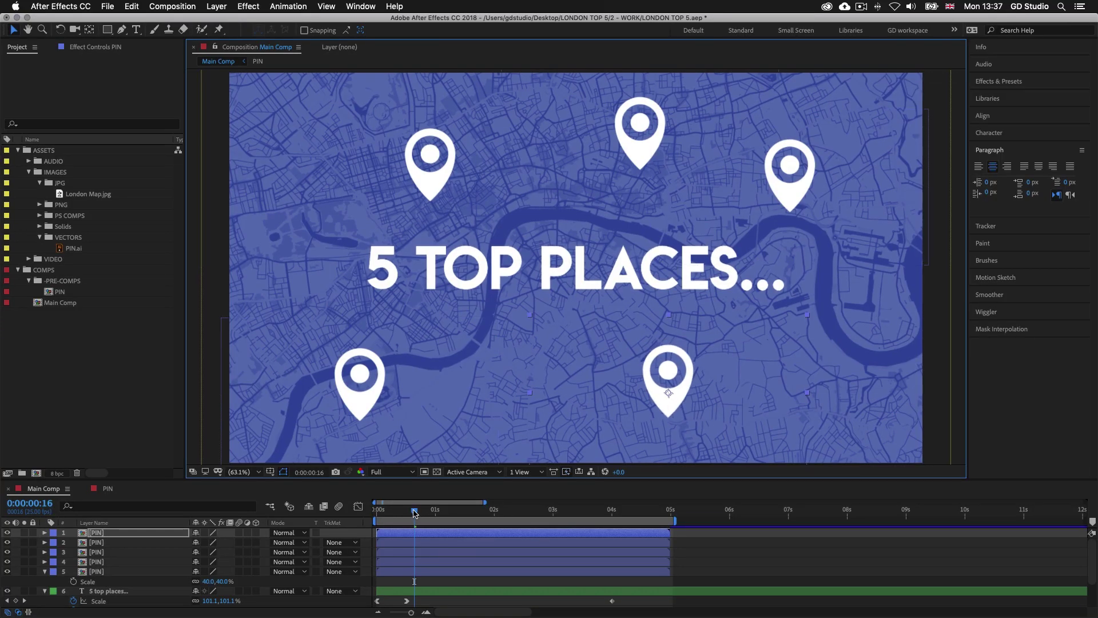
left_click_drag(416, 512, 358, 514)
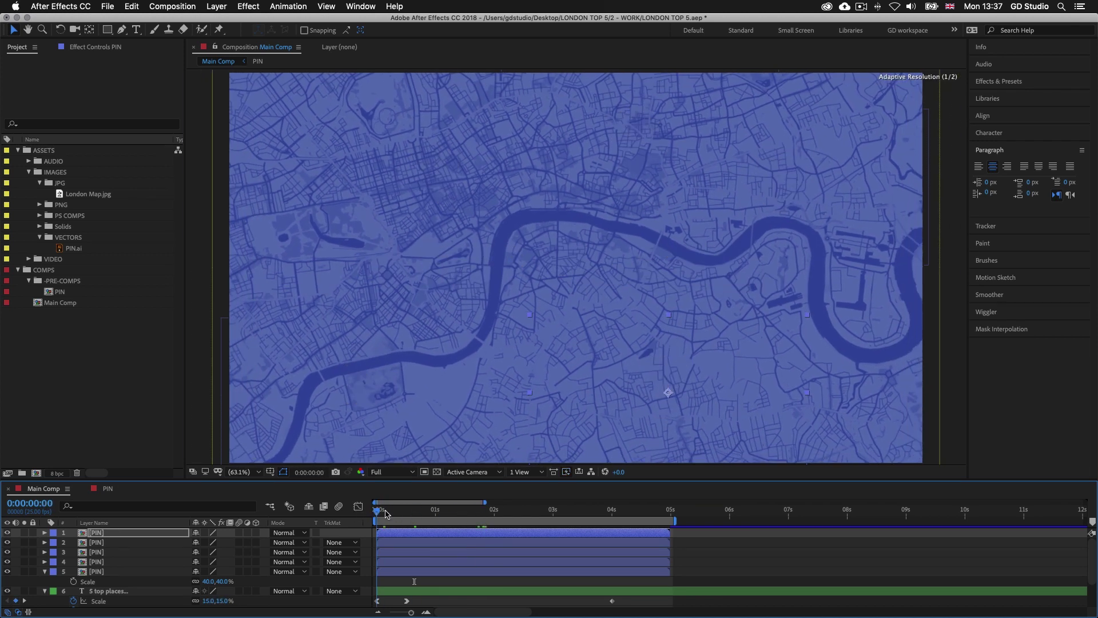
Step: Offset the pin layers in the timeline so the five pins pop in one after another
key("space")
key("space")
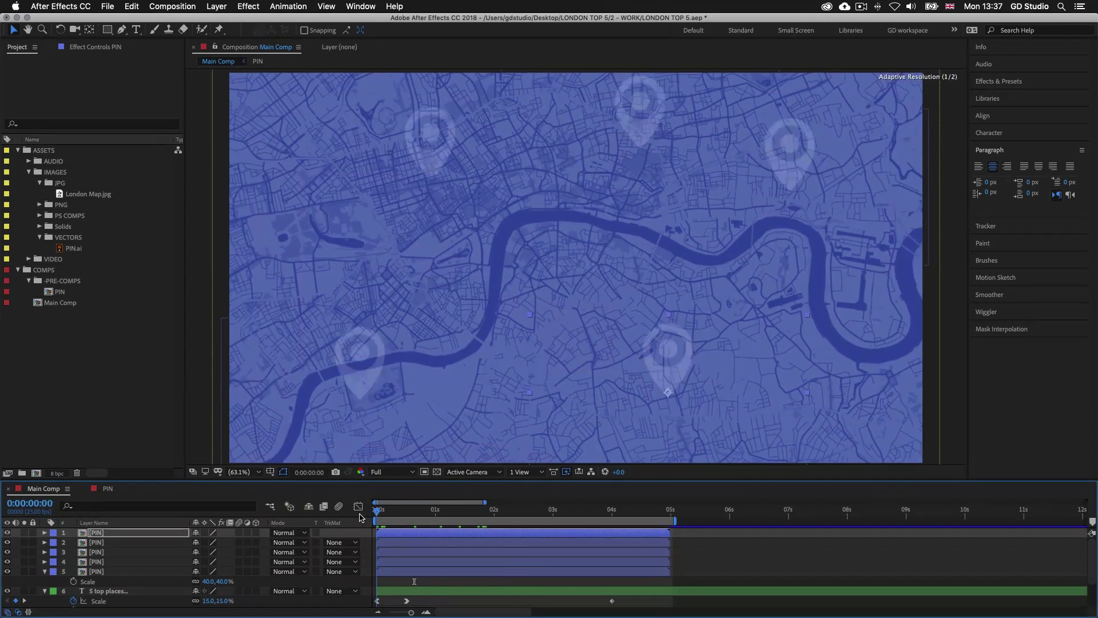
key("space")
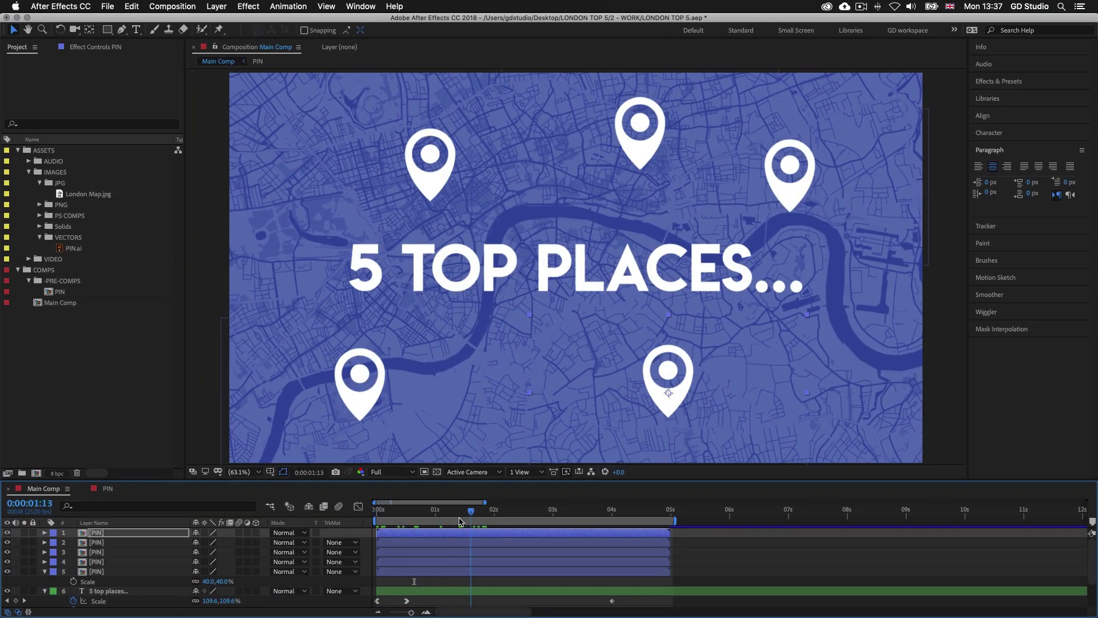
key("space")
left_click_drag(377, 520, 440, 519)
left_click(453, 572)
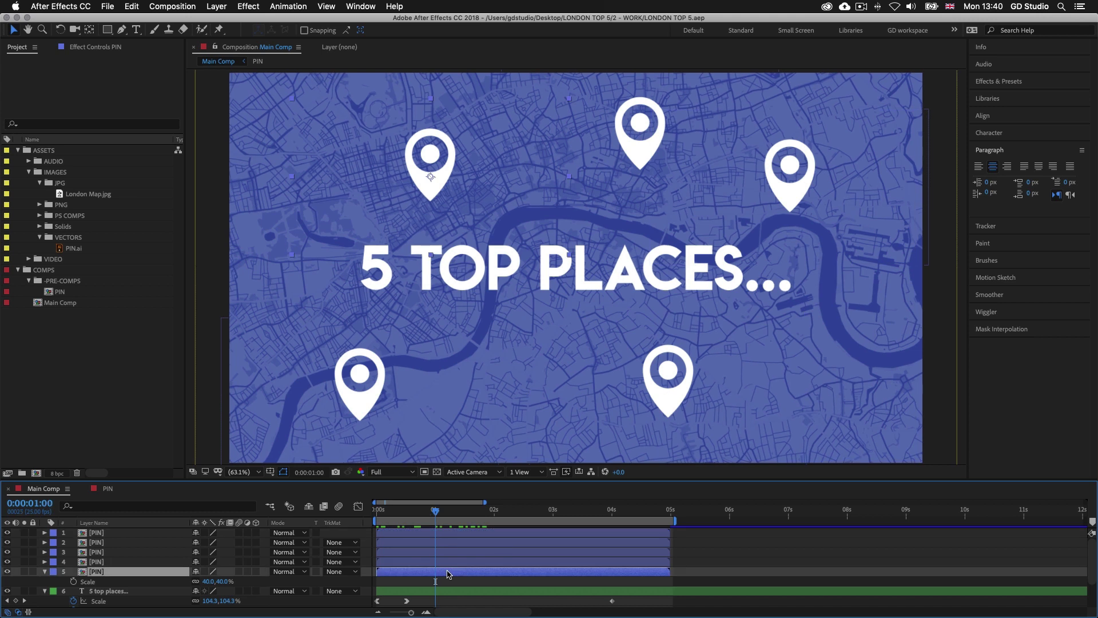
mouse_move(401, 563)
left_mouse_down()
mouse_move(450, 552)
mouse_move(431, 542)
mouse_move(509, 533)
left_mouse_up()
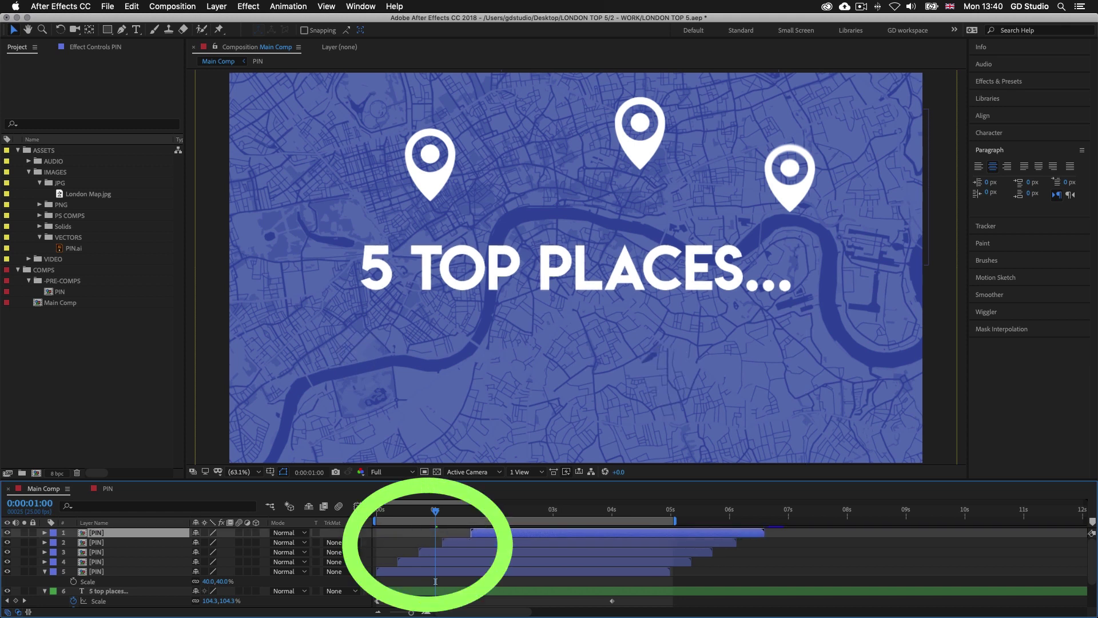
left_click_drag(437, 511, 507, 513)
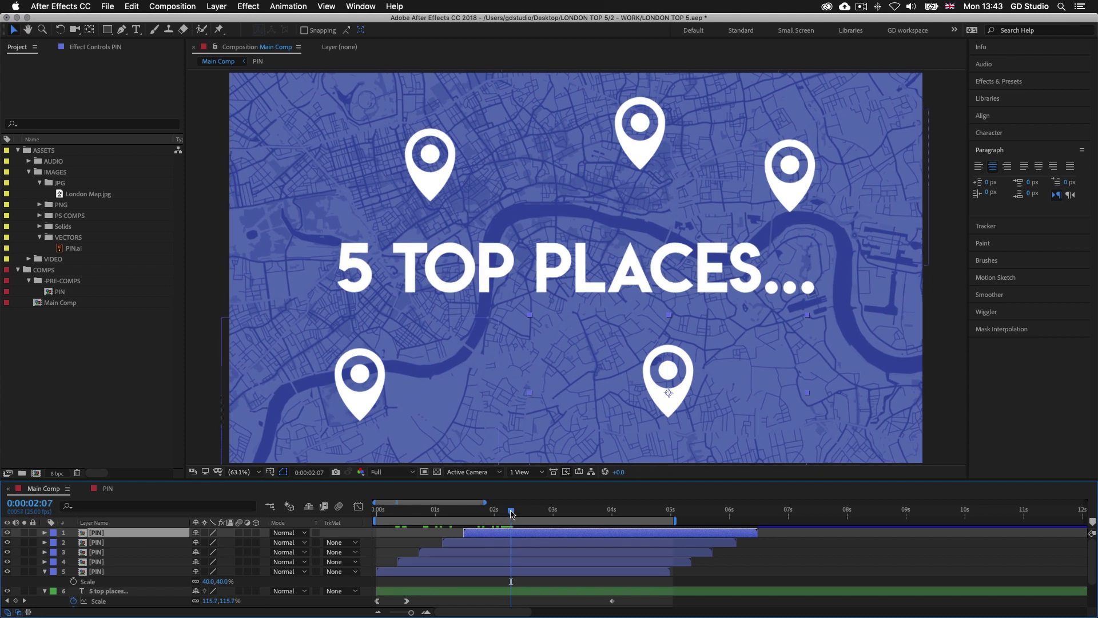
left_click_drag(511, 513, 359, 511)
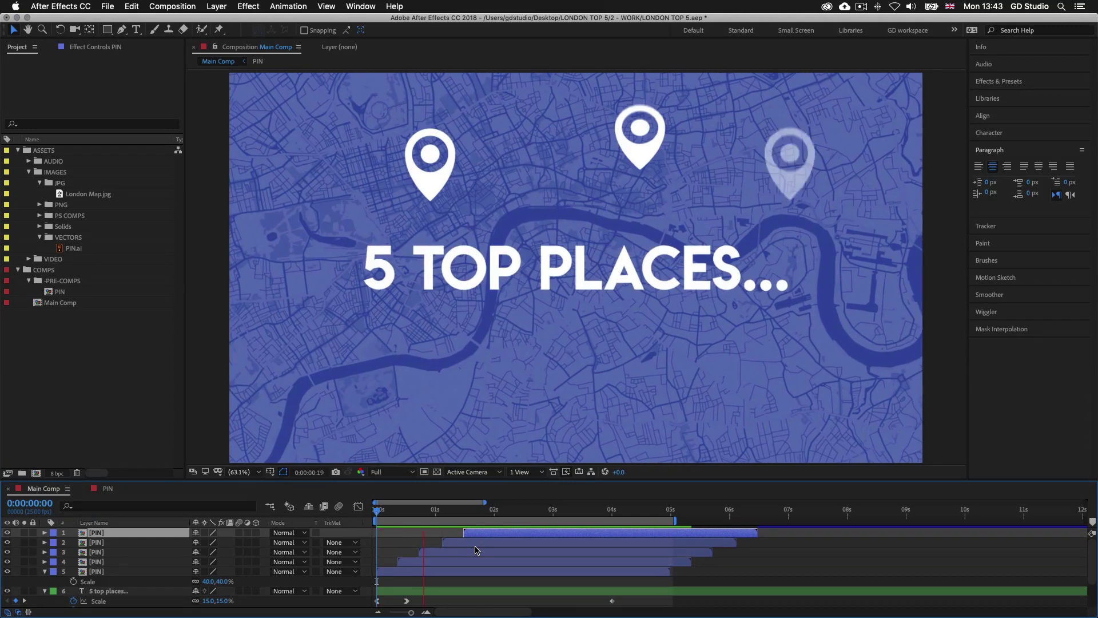
Step: Save the project, then in Photoshop hide FRAME 1 and select FRAME 2
left_click(108, 6)
left_click(126, 106)
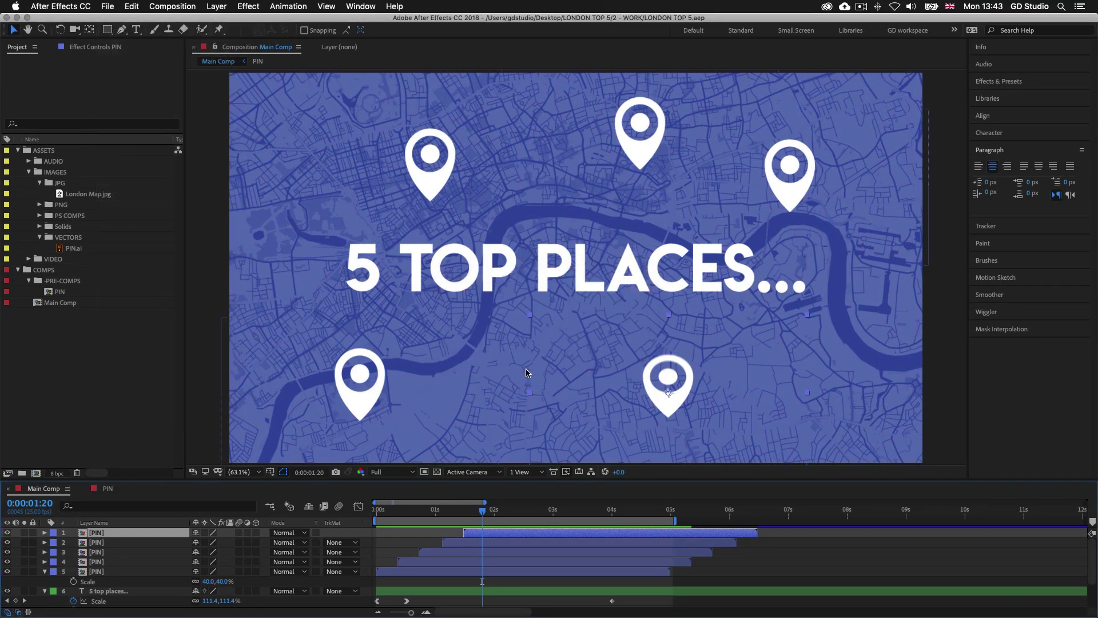
key("space")
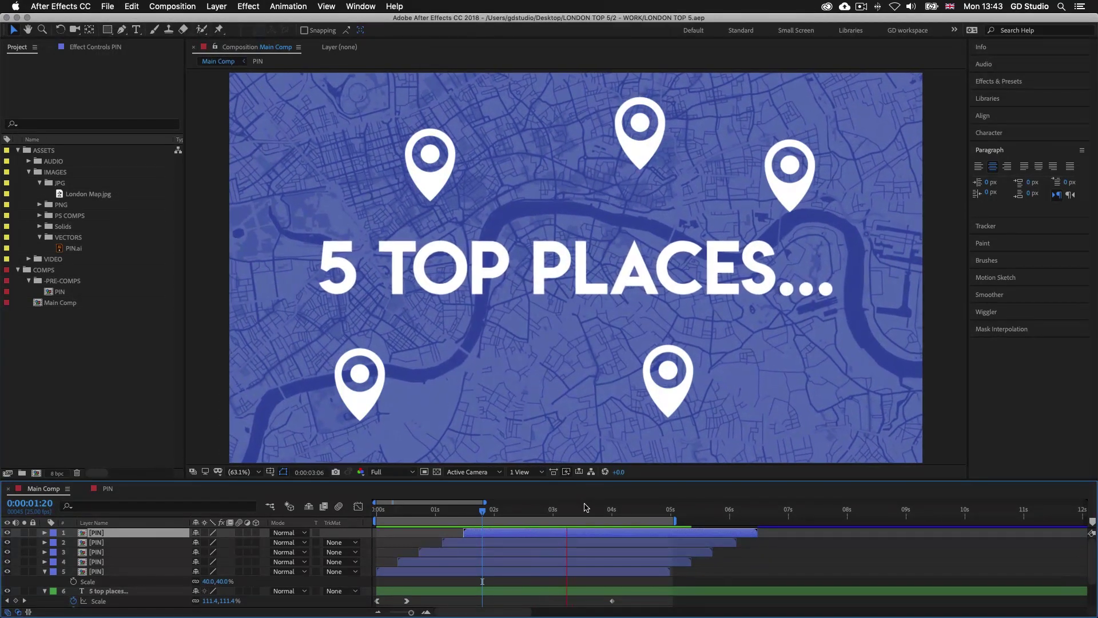
key("space")
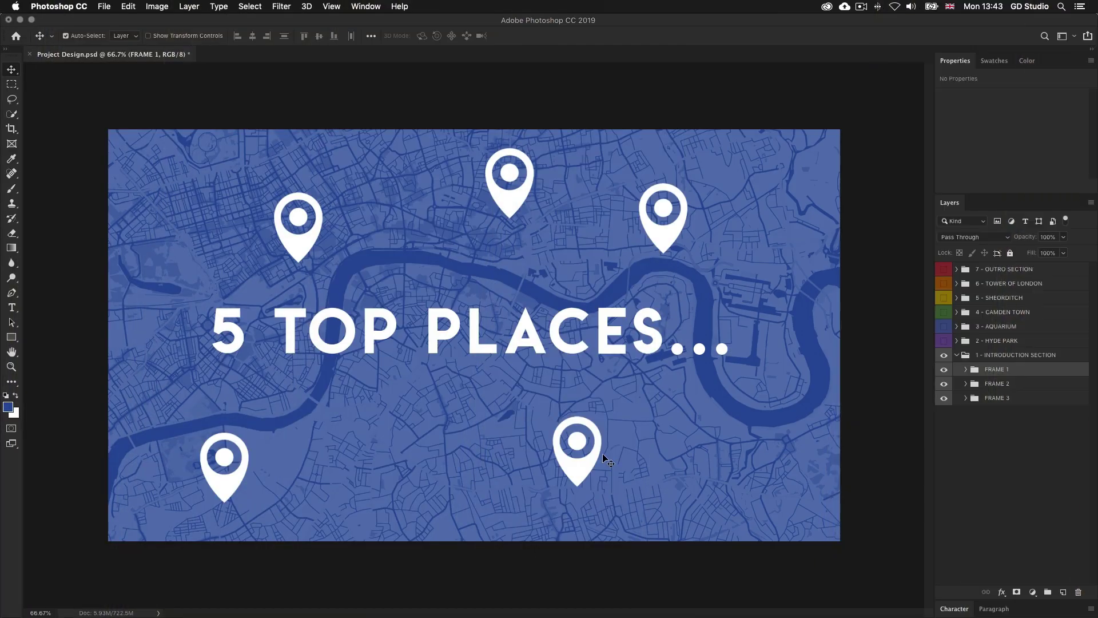
left_click(944, 372)
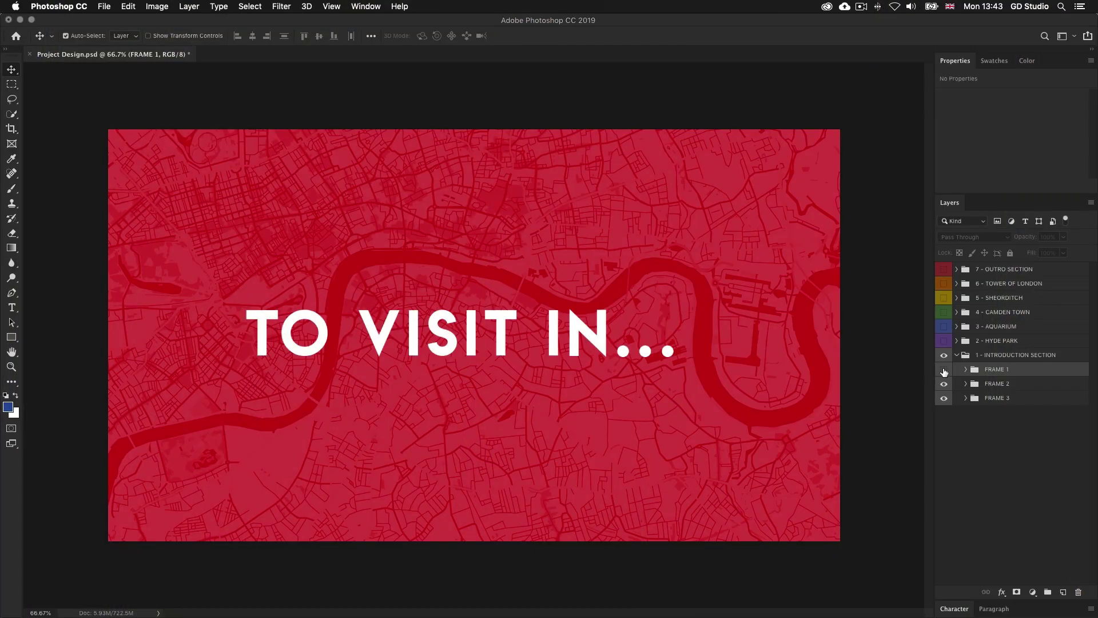
left_click(1002, 386)
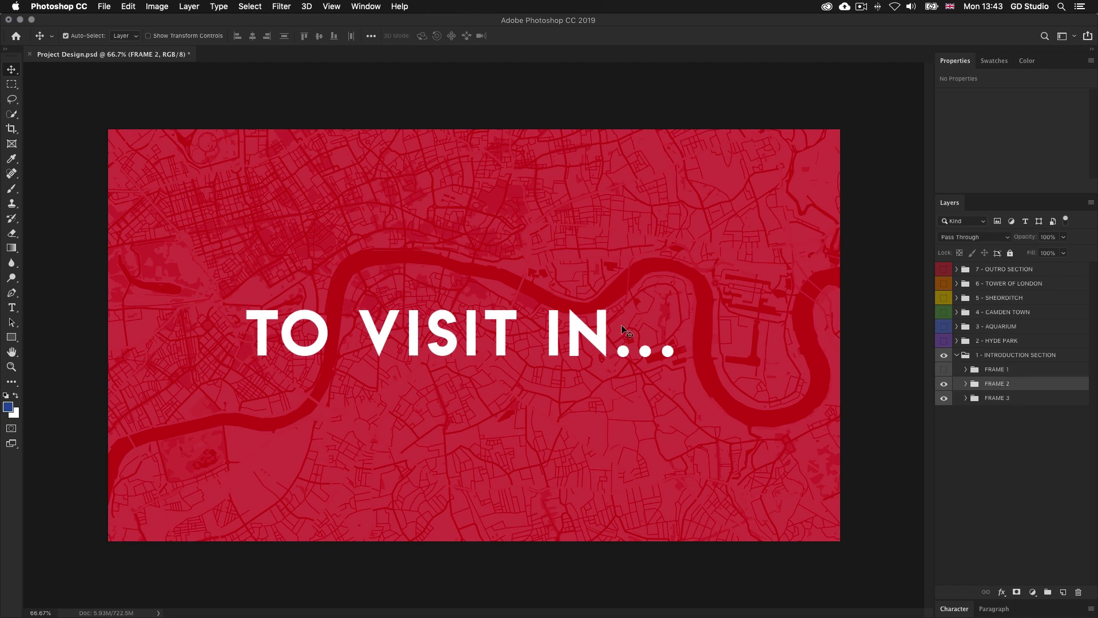